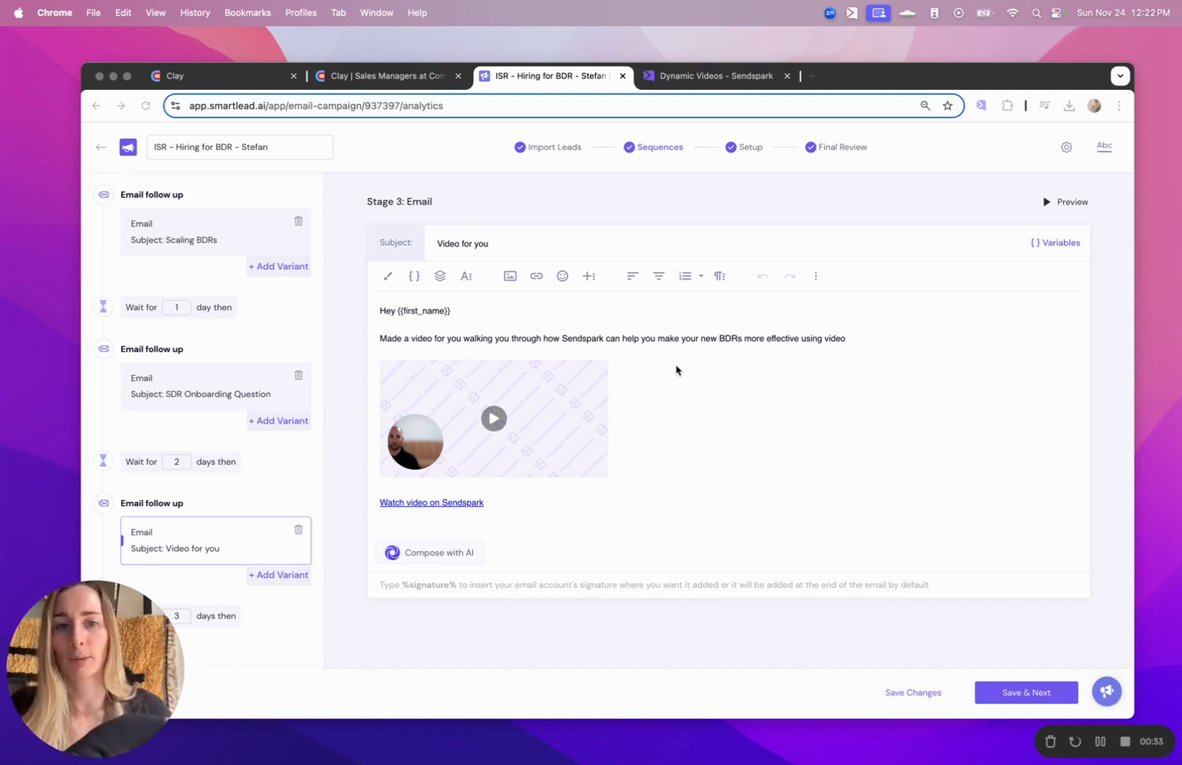
Switch to Clay and create a new table using the Find jobs source.
click(252, 86)
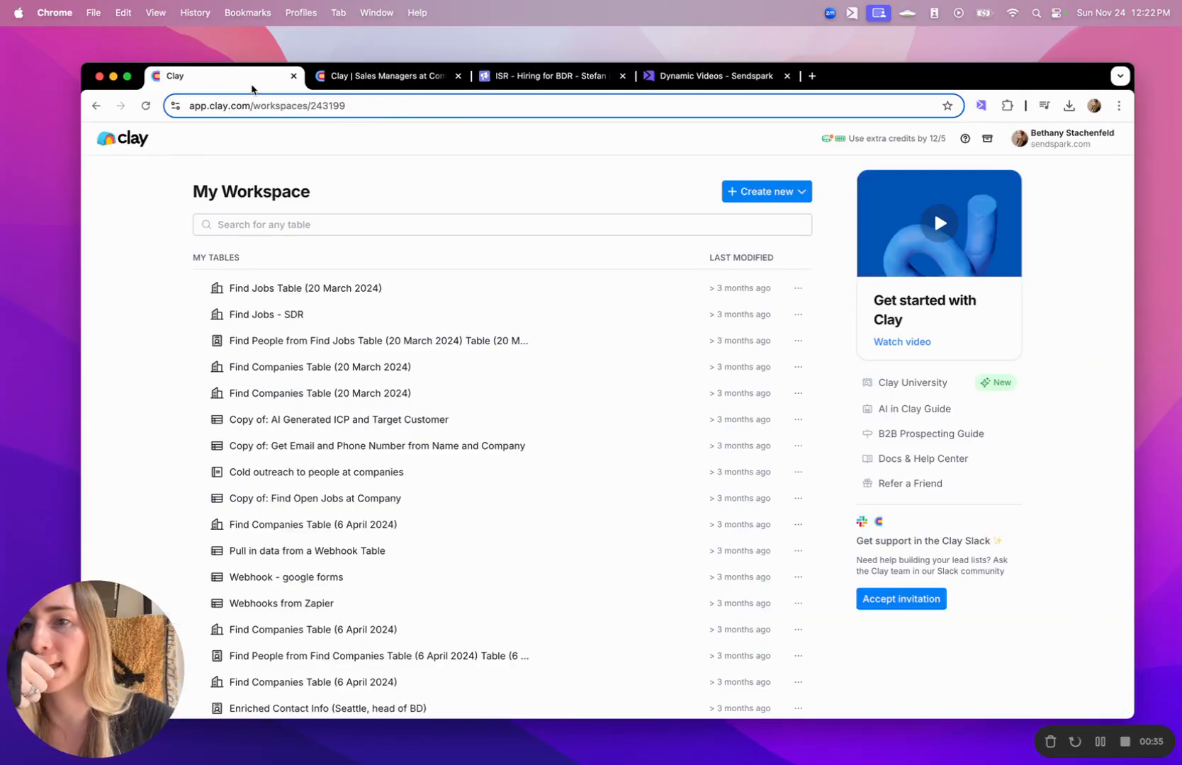
click(728, 193)
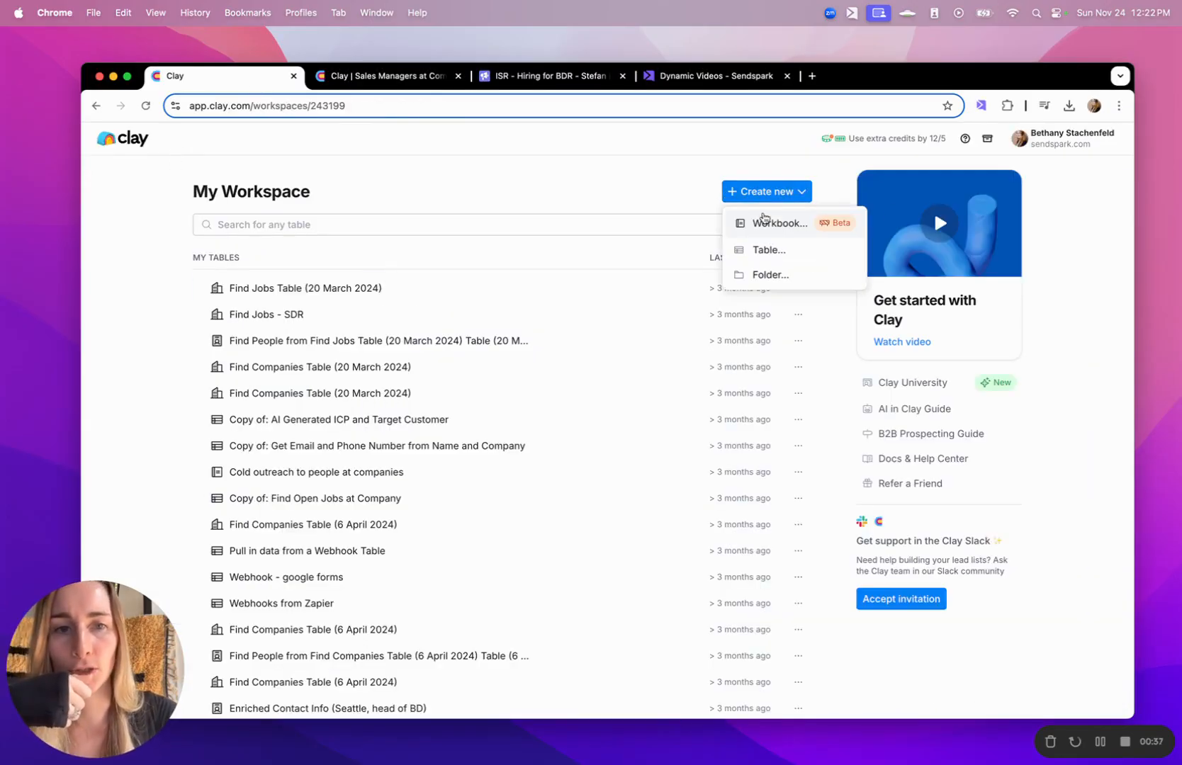
click(765, 249)
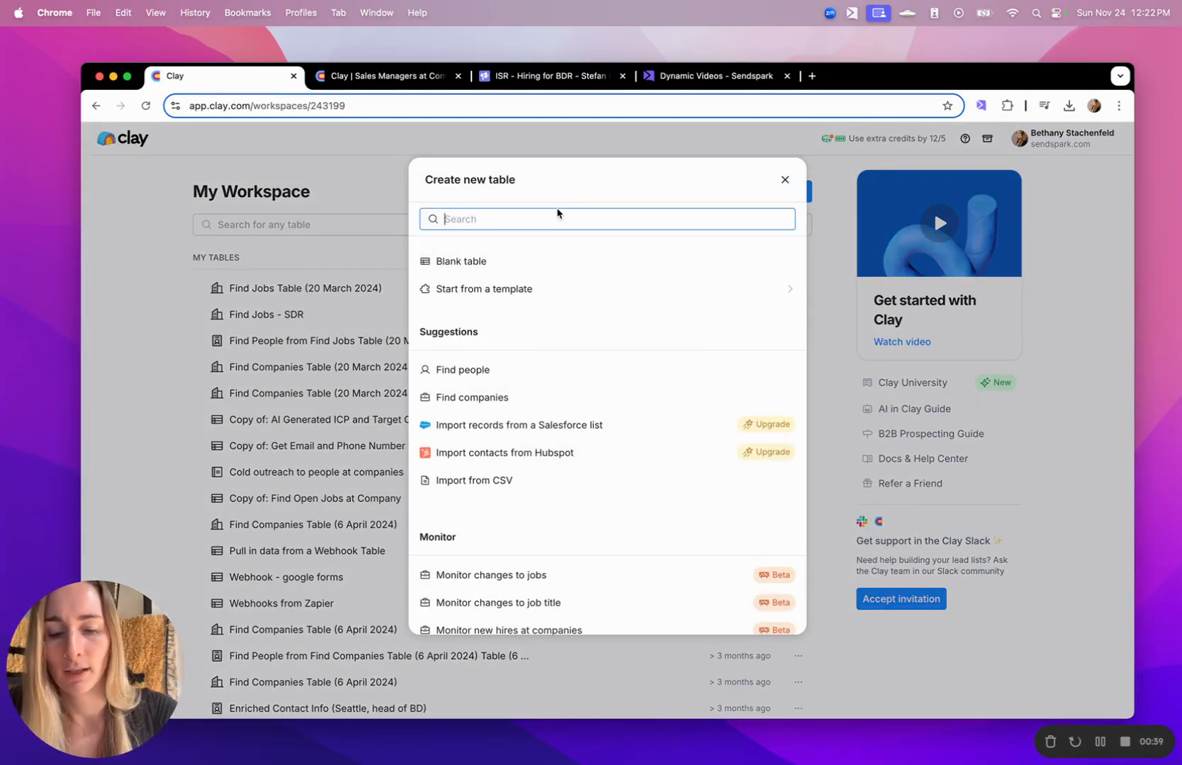
text(job)
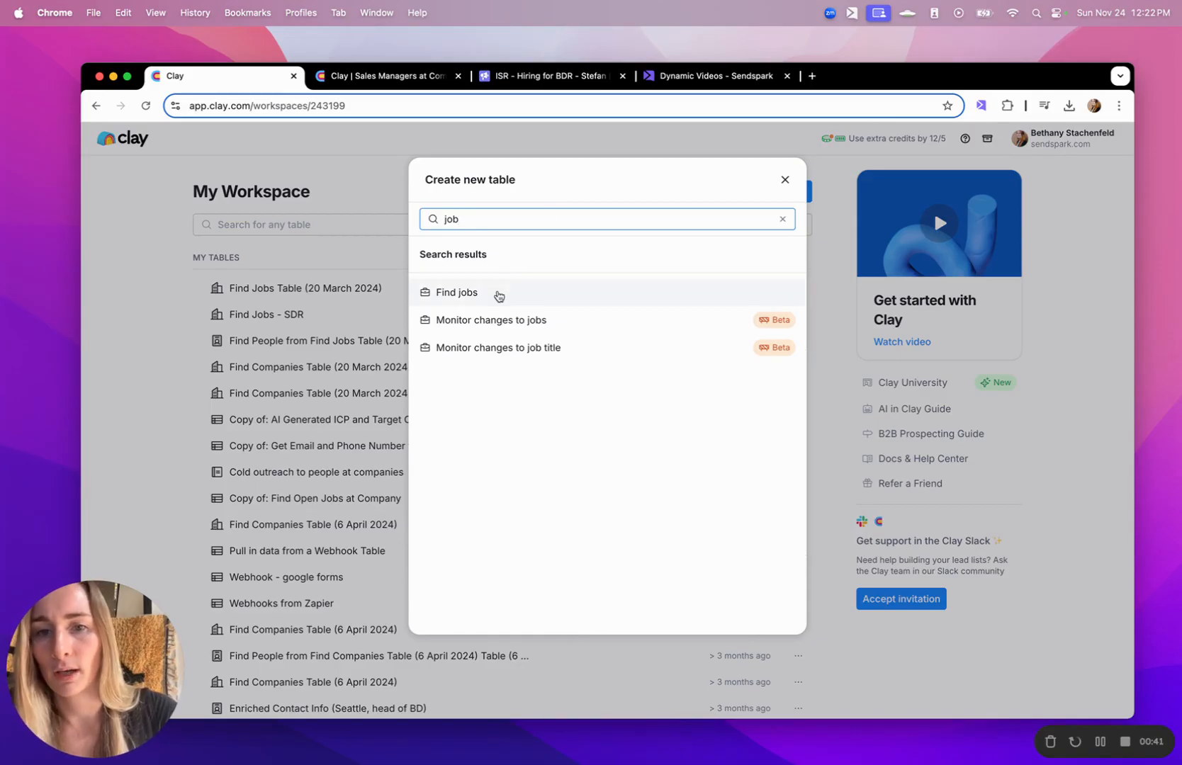
click(499, 296)
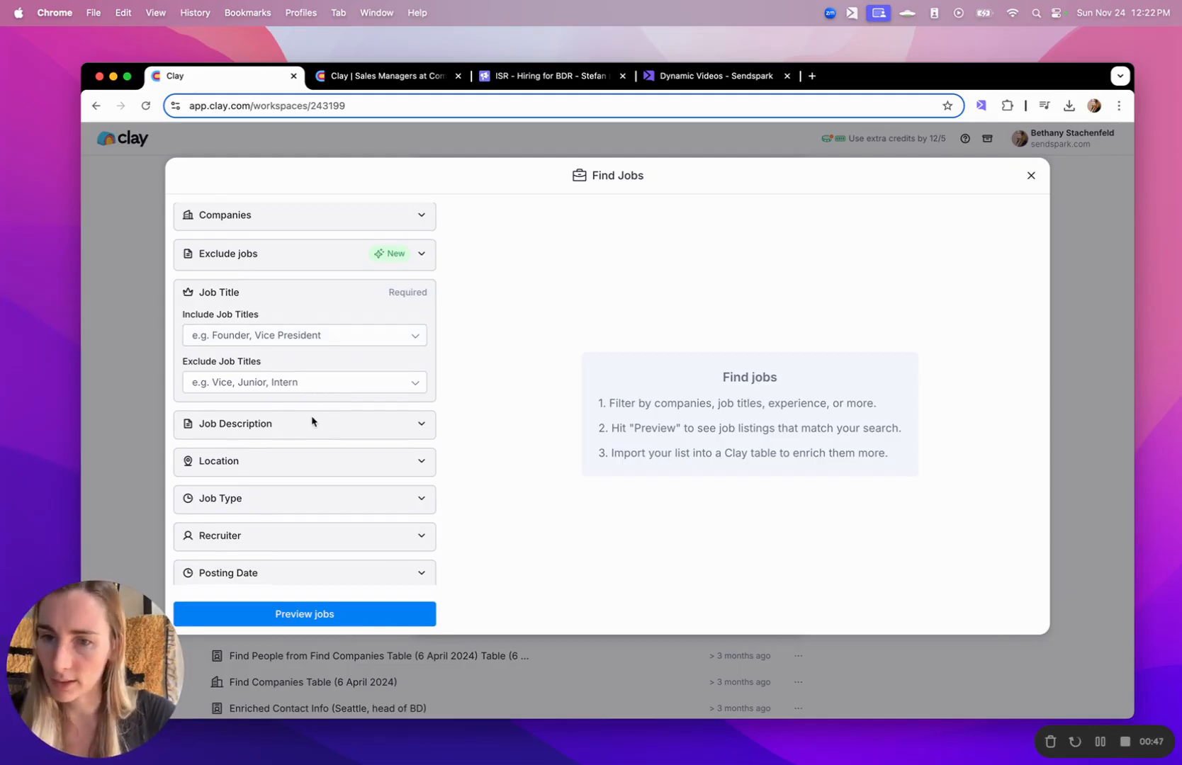
Include the job title Account Executive in the job search filters.
scroll(311, 418, down, 2)
click(279, 290)
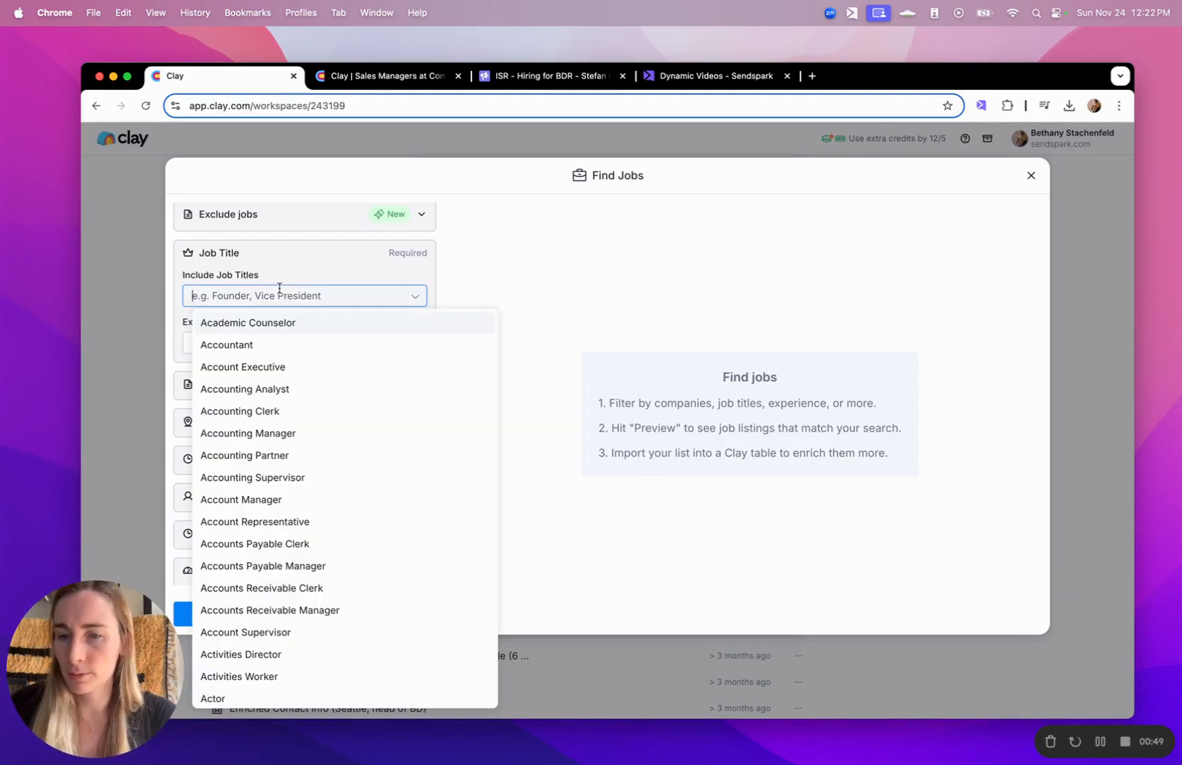
text(a)
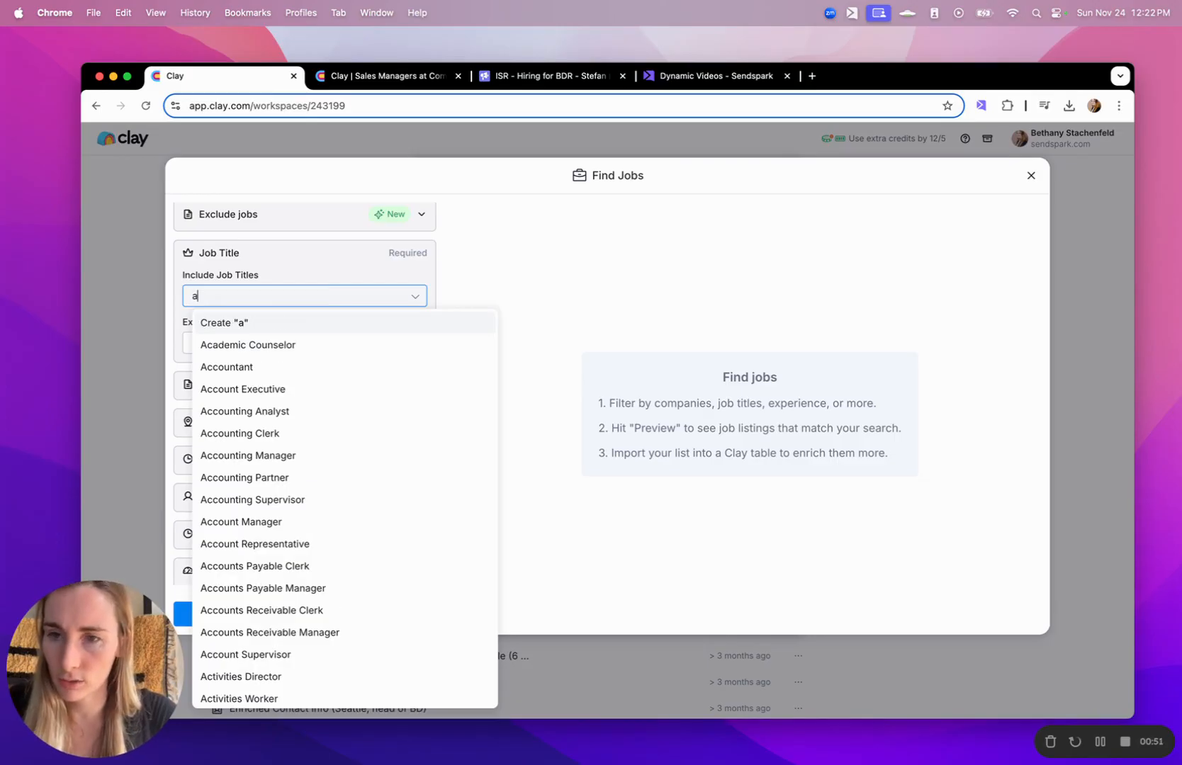
text(ccount exe)
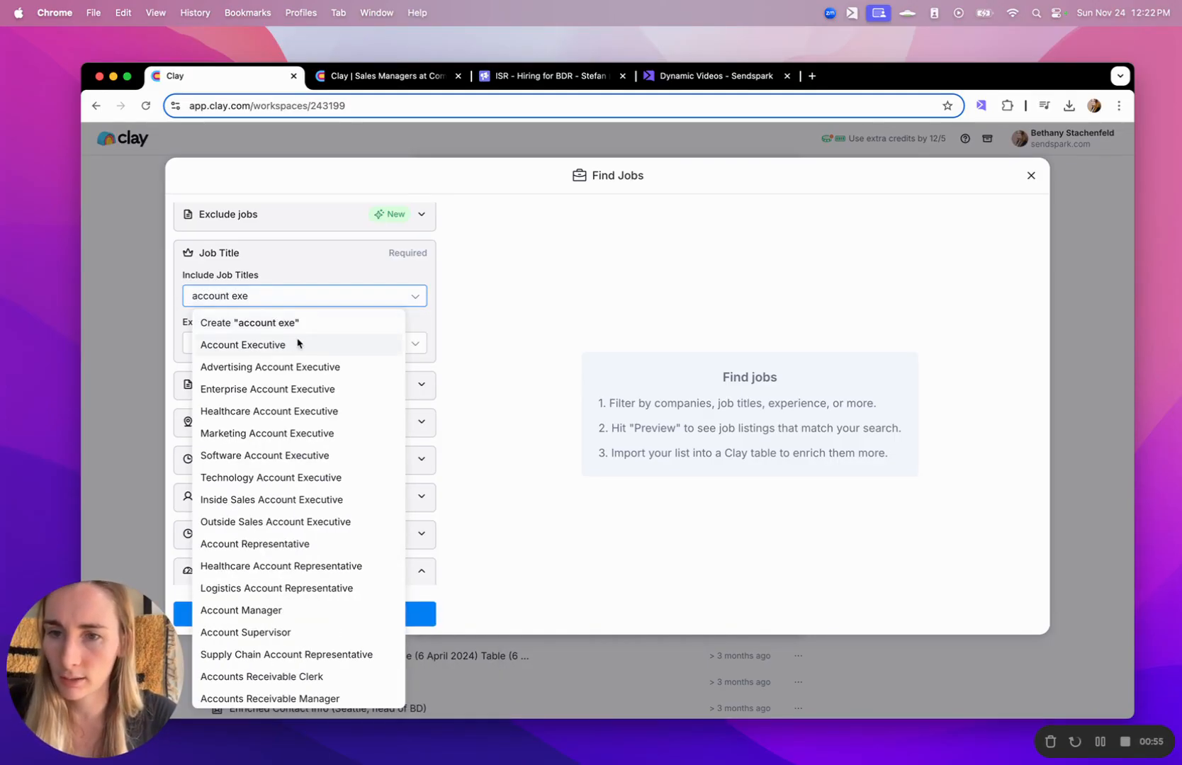
click(298, 344)
click(579, 266)
Add the job description keyword "salesforce" and preview the matching jobs.
click(292, 385)
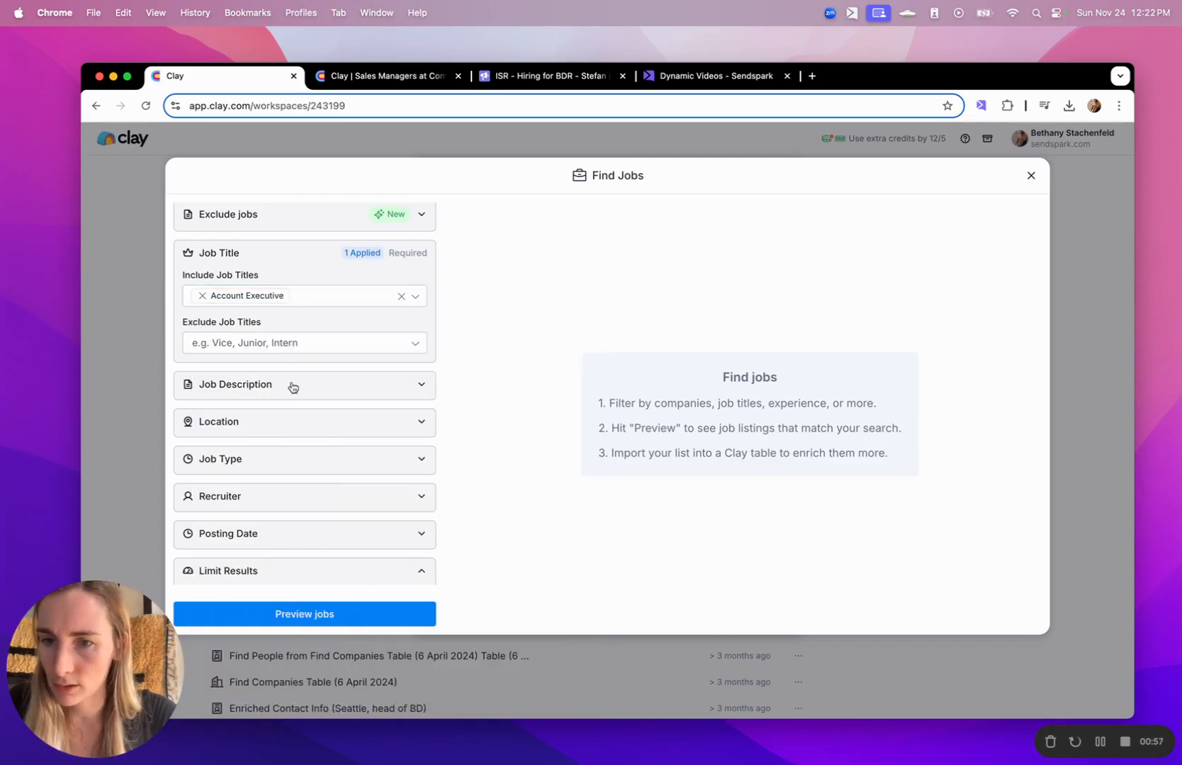
scroll(306, 390, down, 1)
click(306, 370)
text(salesforce)
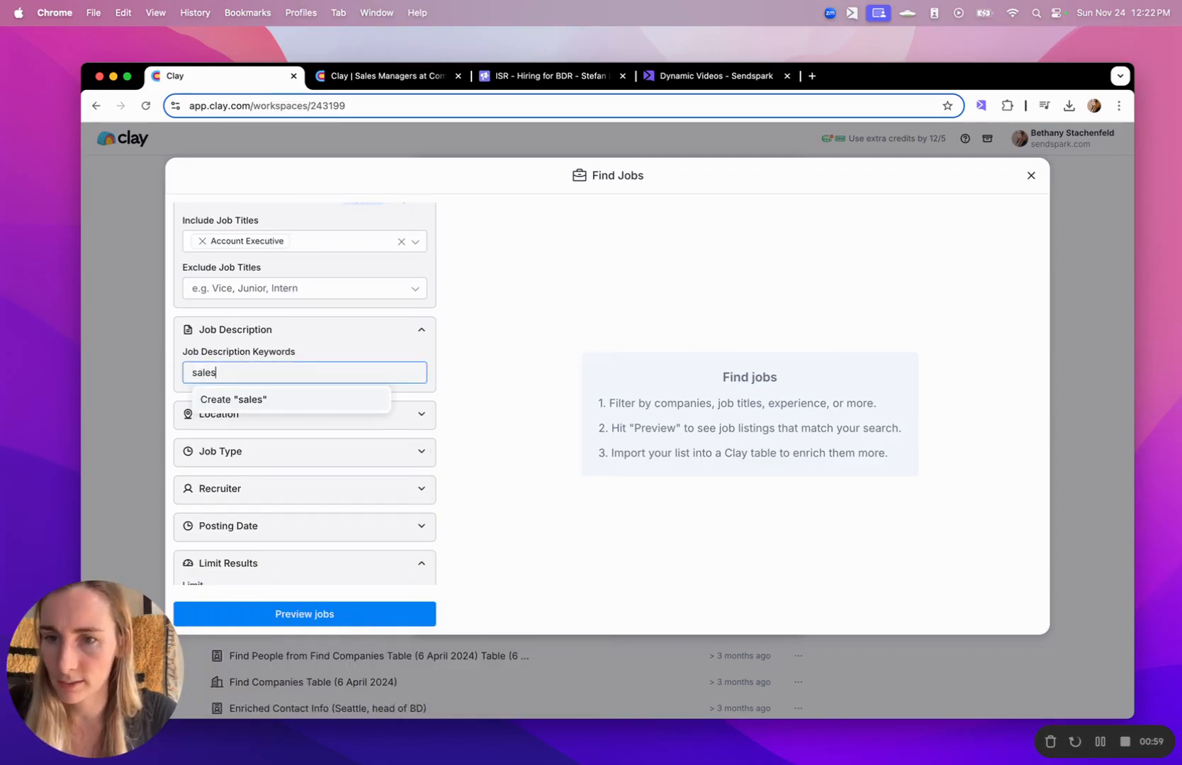
key(Return)
scroll(398, 530, down, 1)
scroll(399, 530, down, 1)
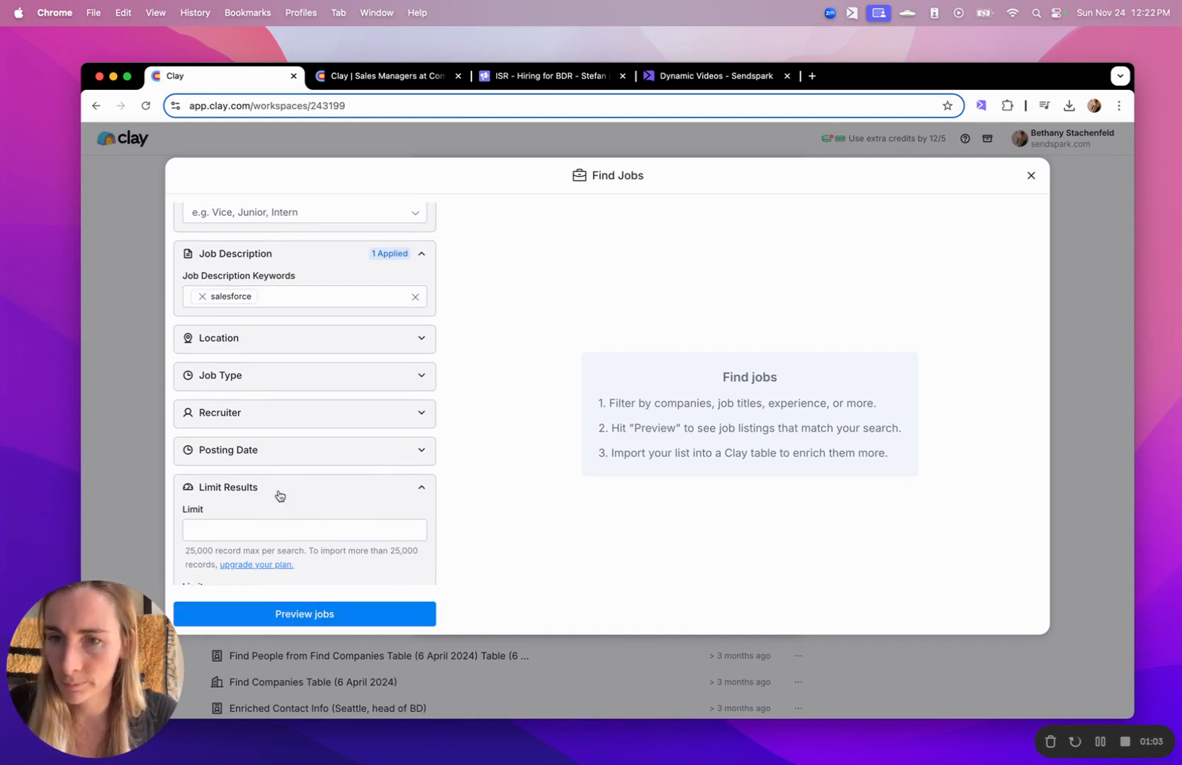
click(291, 614)
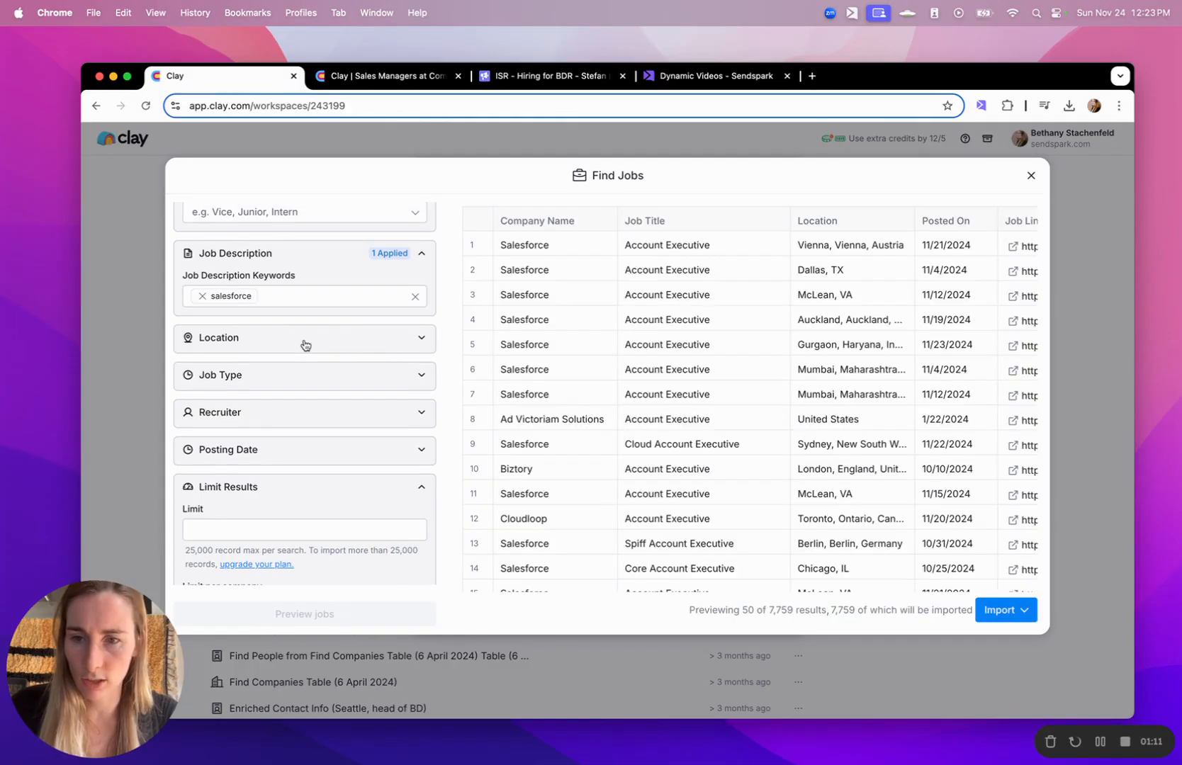
Limit the job search location to United States and refresh the jobs preview.
click(344, 344)
click(298, 382)
text(un)
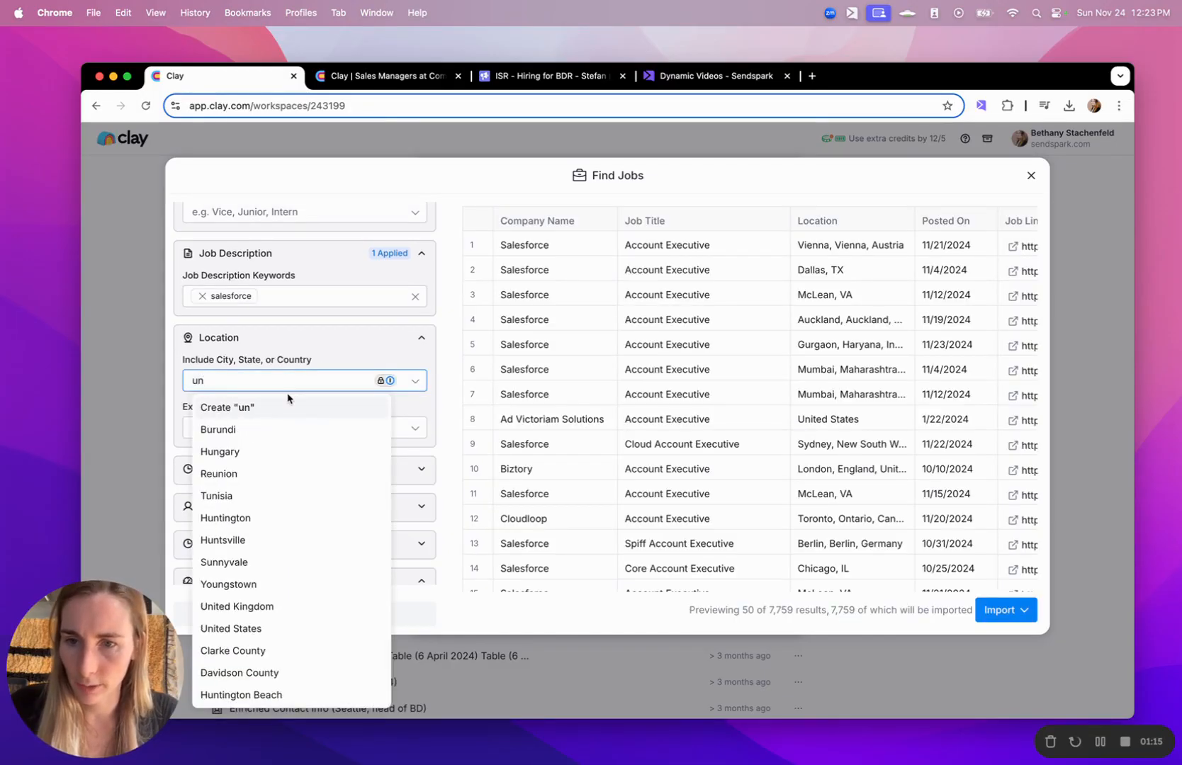
text(ited)
click(273, 451)
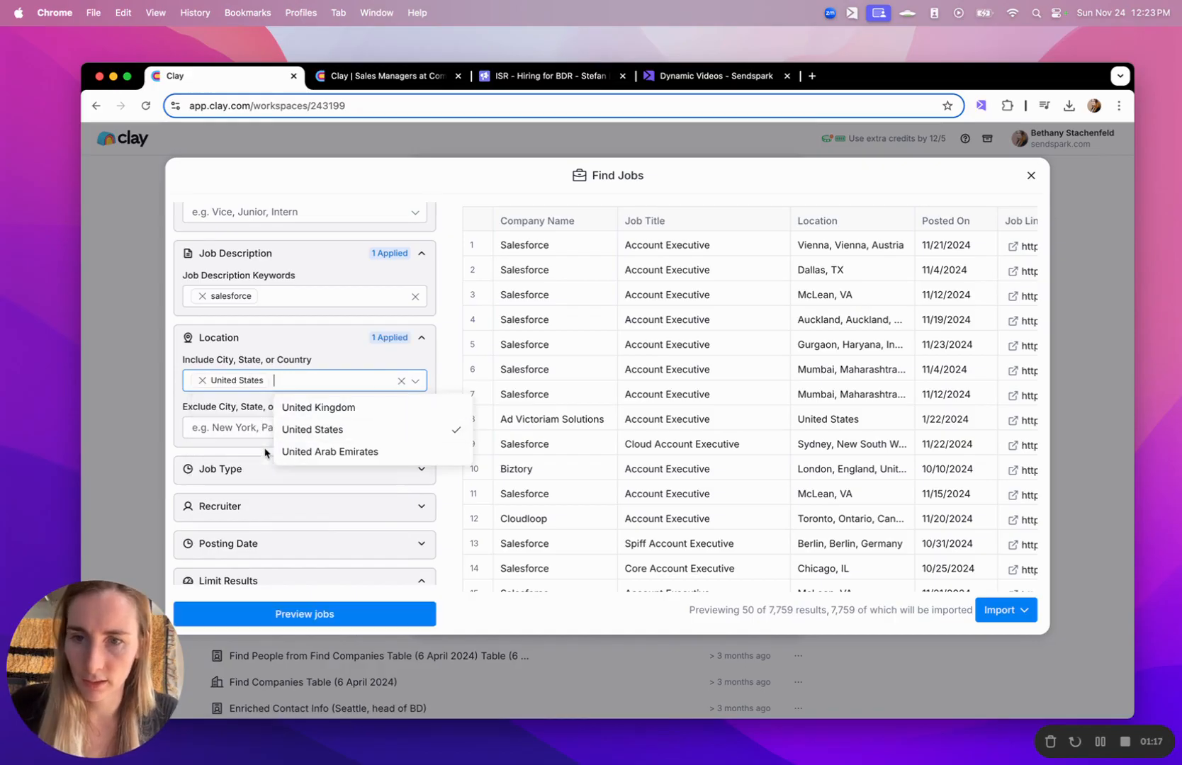
click(223, 613)
click(224, 613)
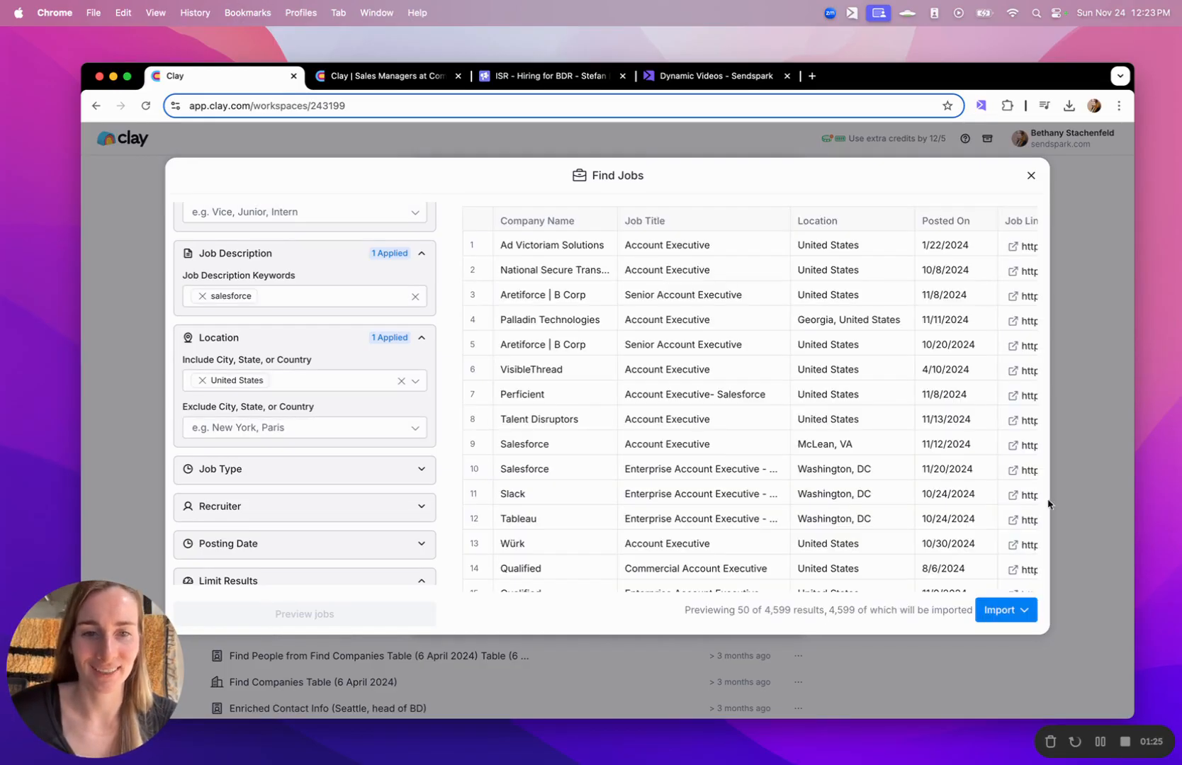
Import the job results to a new table without adding any enrichments.
click(1023, 613)
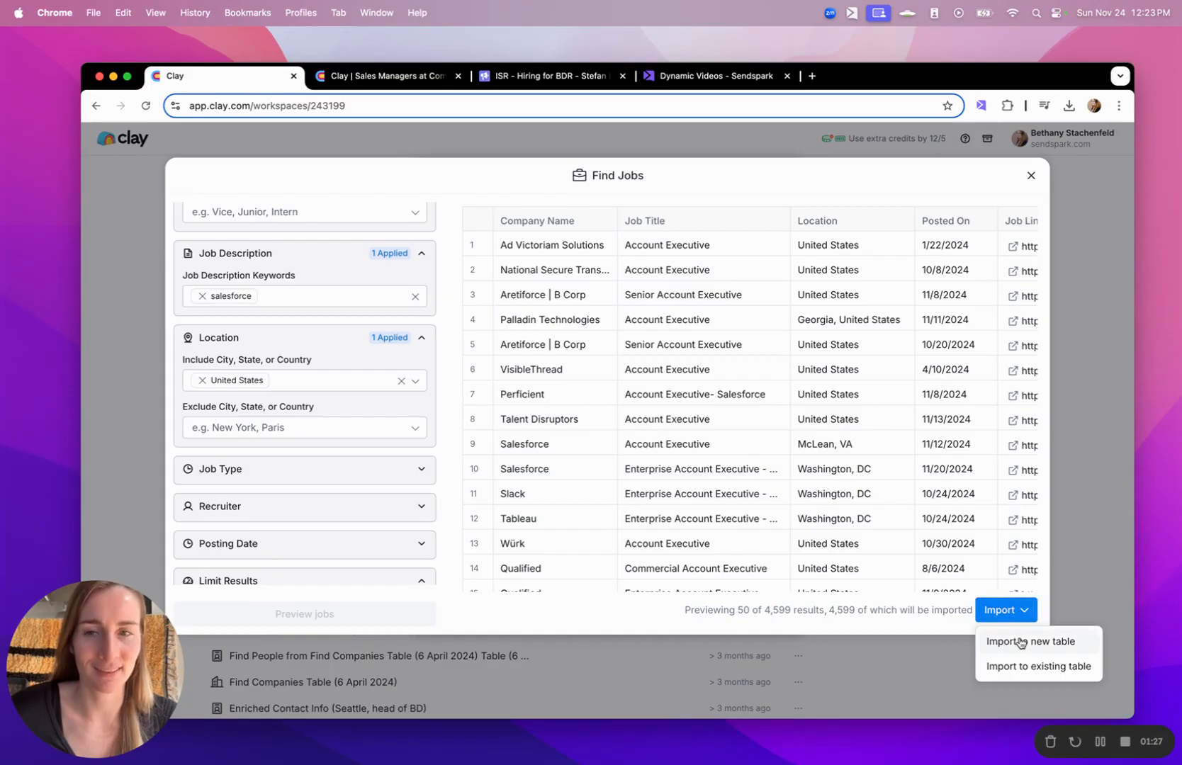
click(1021, 643)
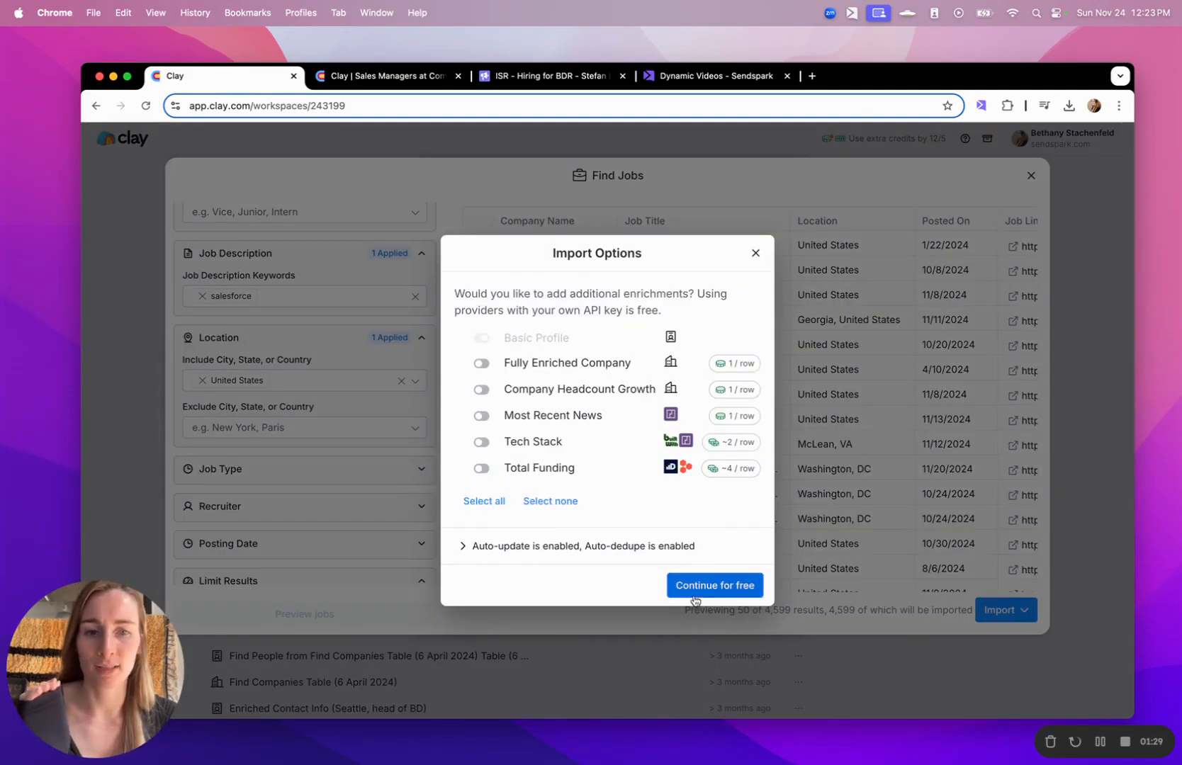
click(695, 596)
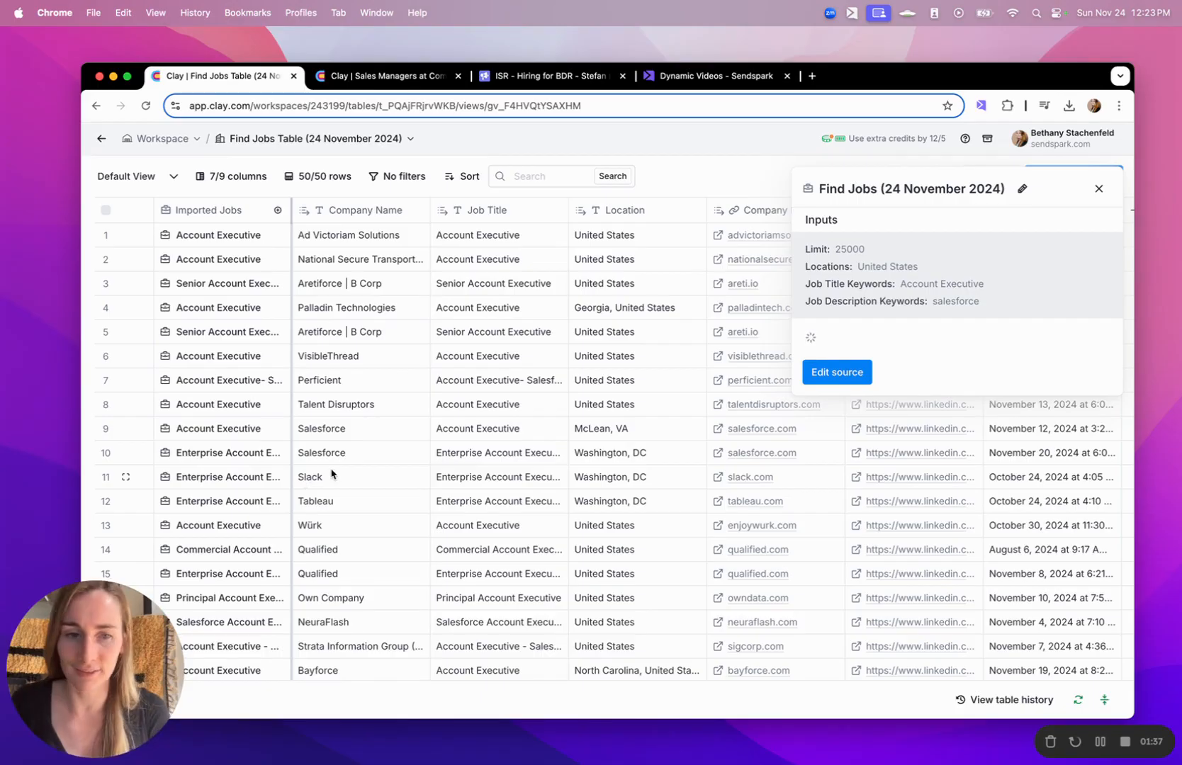
Close the imported source's details and start a search for people at the companies in the jobs table.
scroll(322, 474, down, 10)
scroll(333, 471, up, 10)
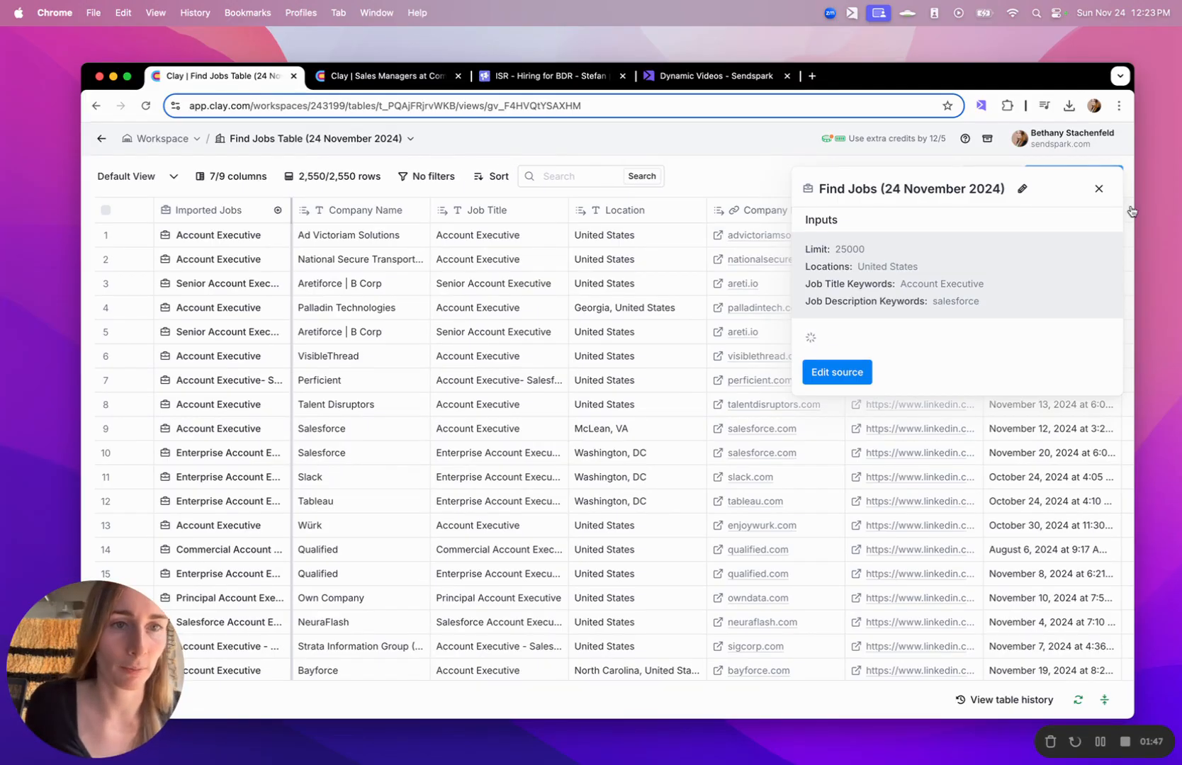
click(1098, 188)
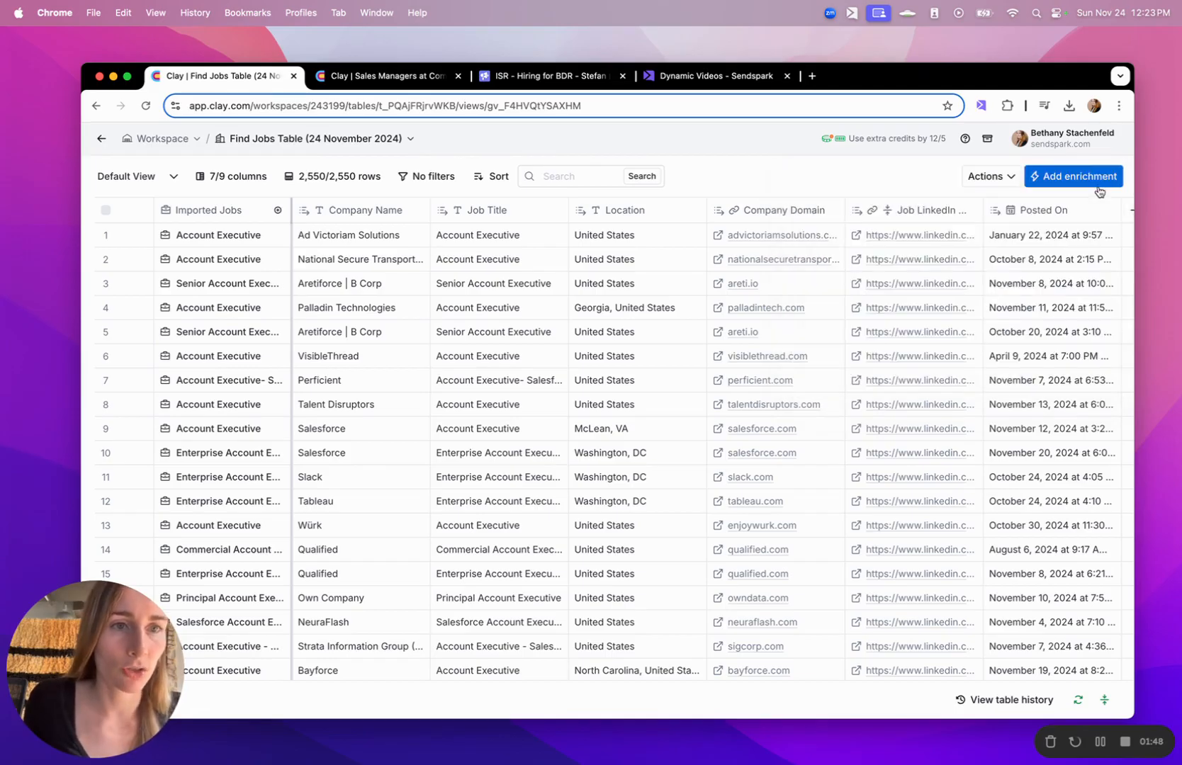
click(990, 177)
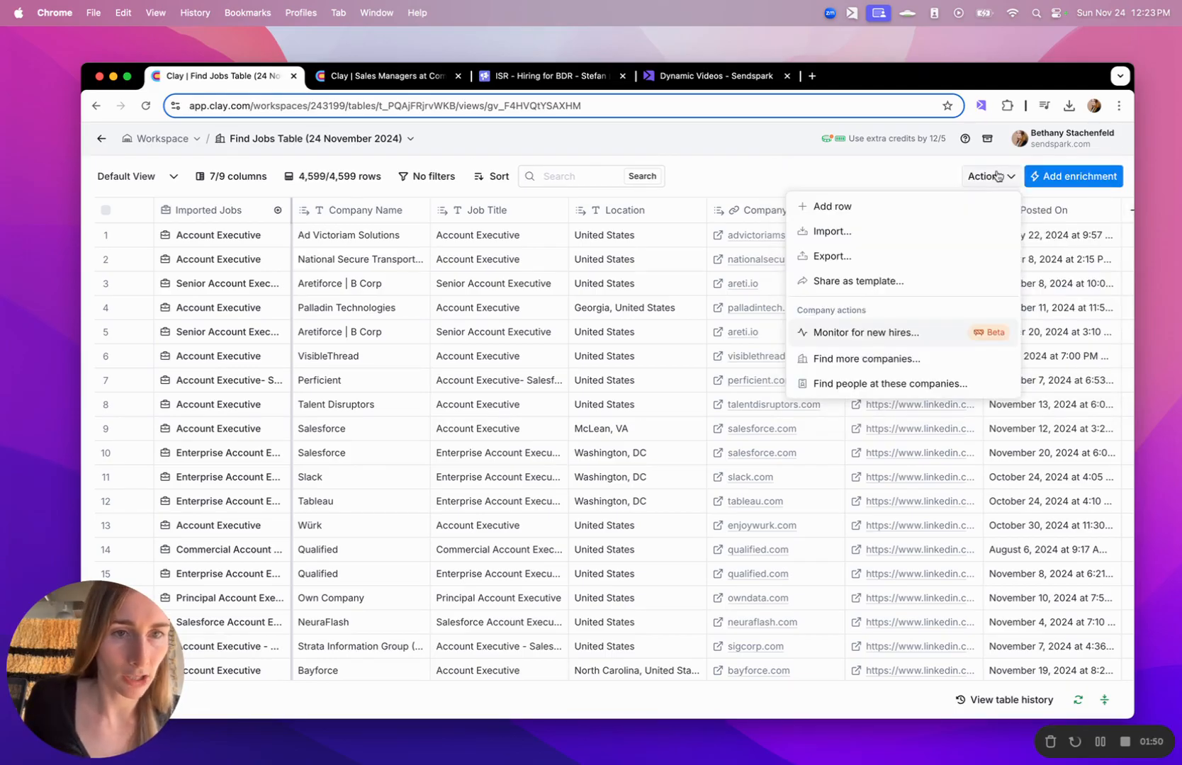
click(903, 384)
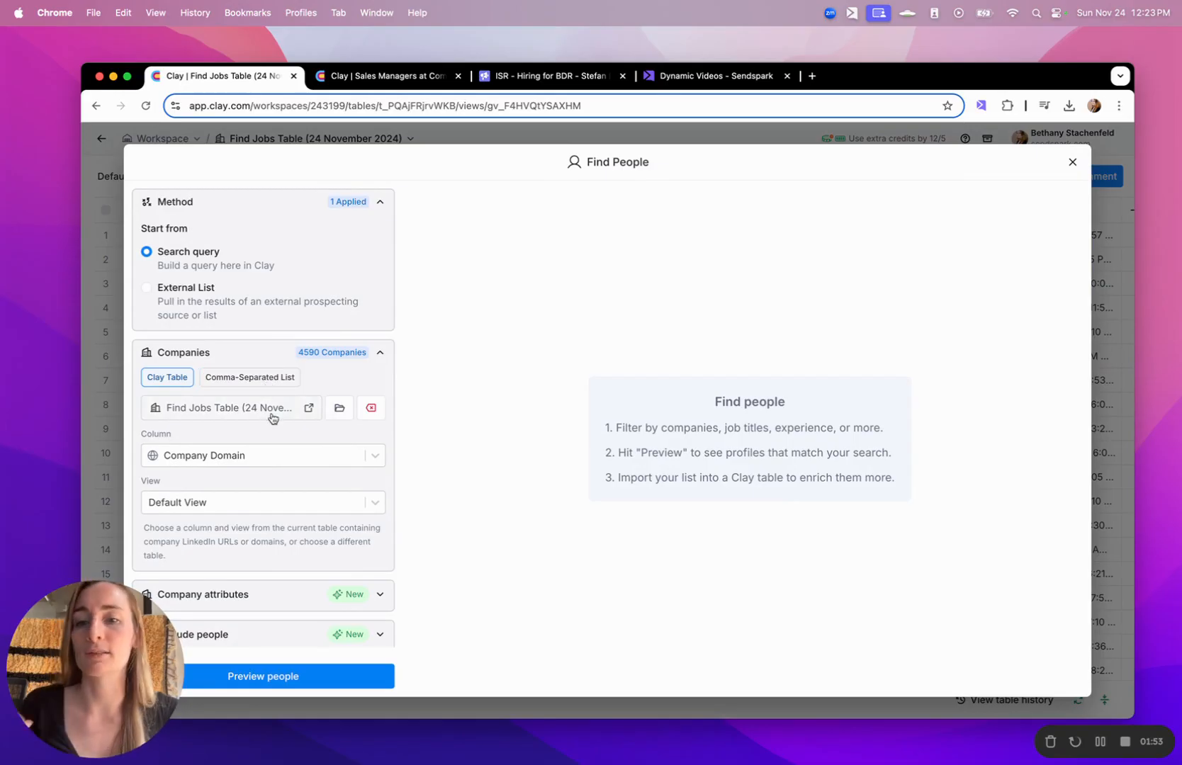
Examine the people search's company source settings, Exclude people options and other available filters.
scroll(272, 457, down, 5)
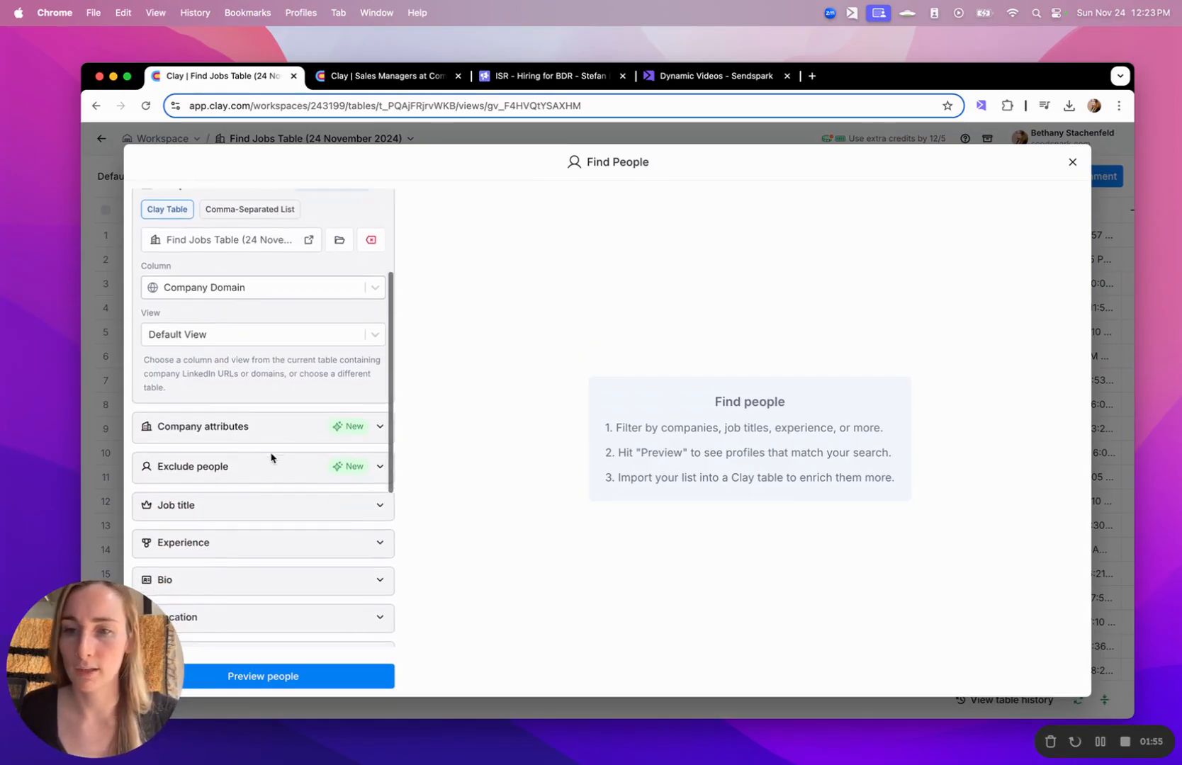
scroll(272, 458, down, 1)
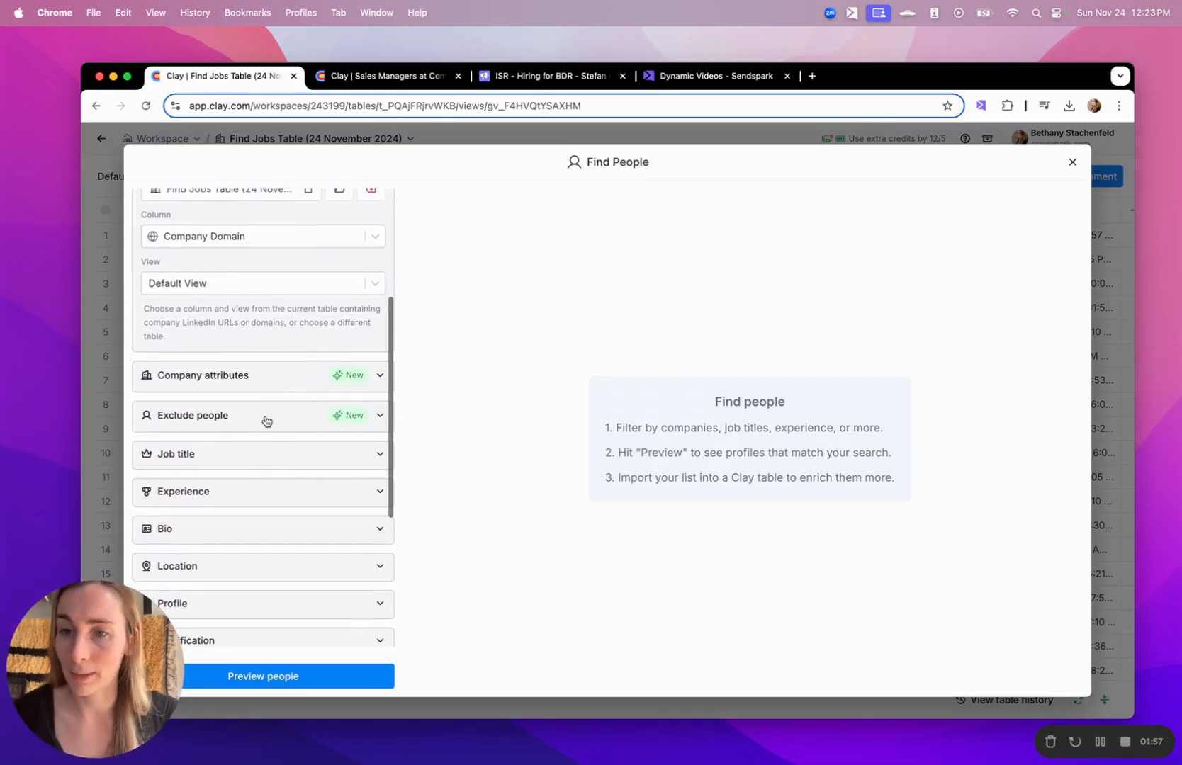
click(270, 420)
scroll(237, 491, down, 1)
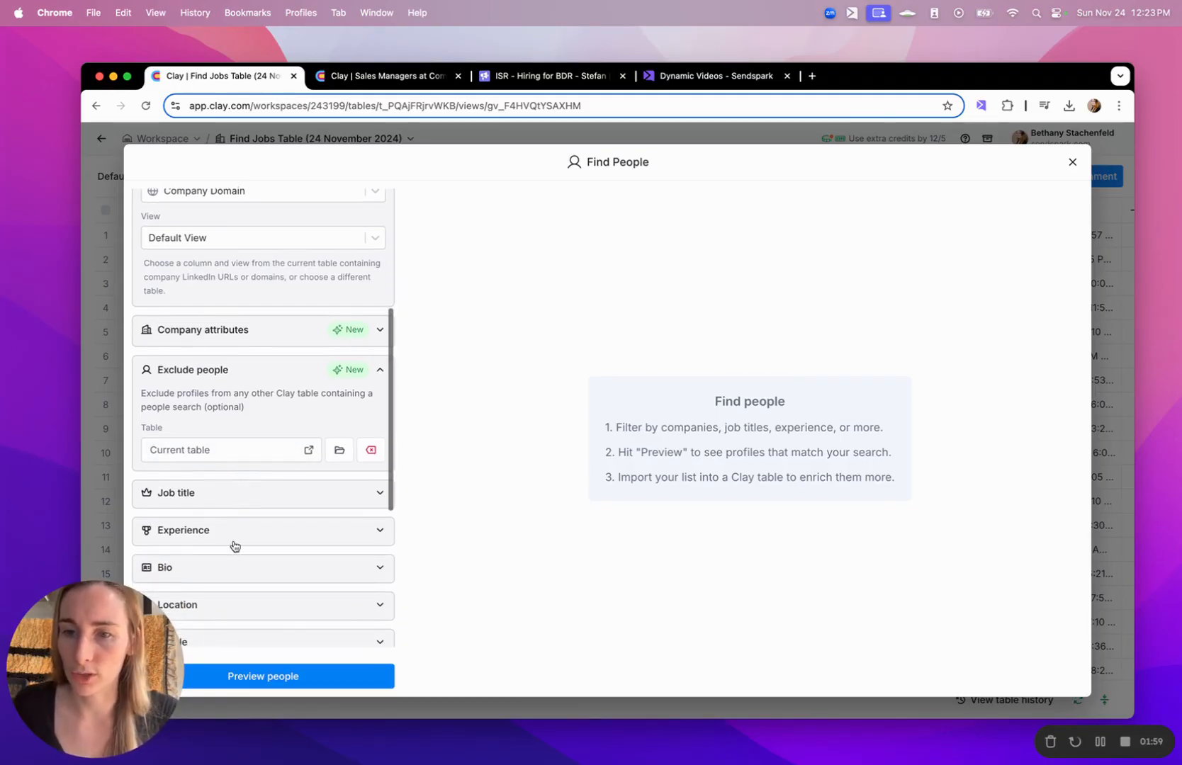
scroll(232, 546, down, 4)
scroll(206, 290, up, 10)
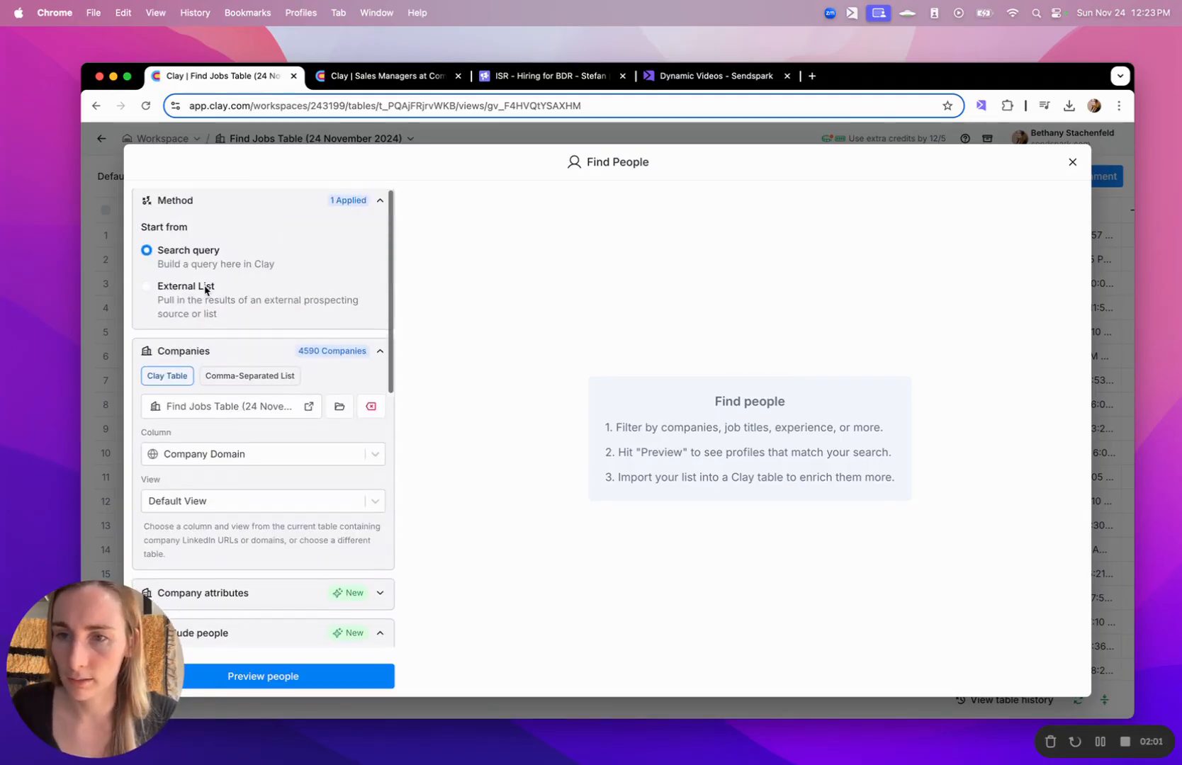
scroll(206, 287, down, 1)
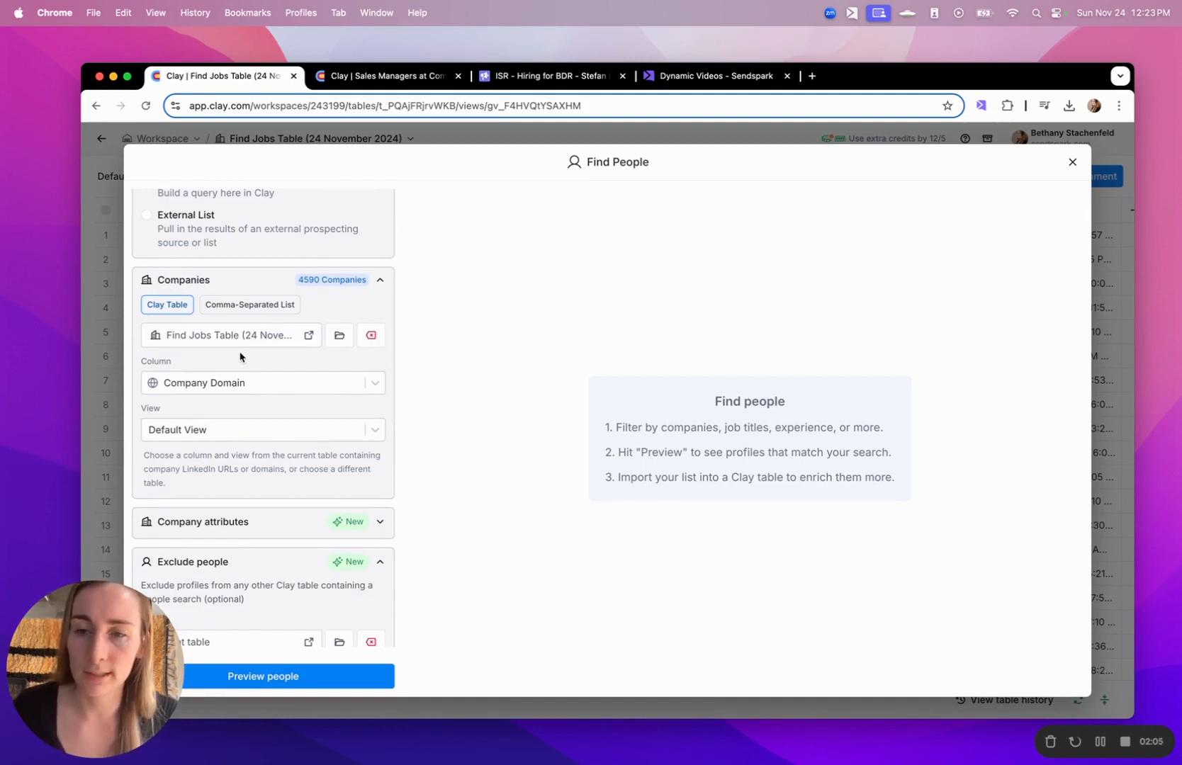
scroll(240, 357, down, 8)
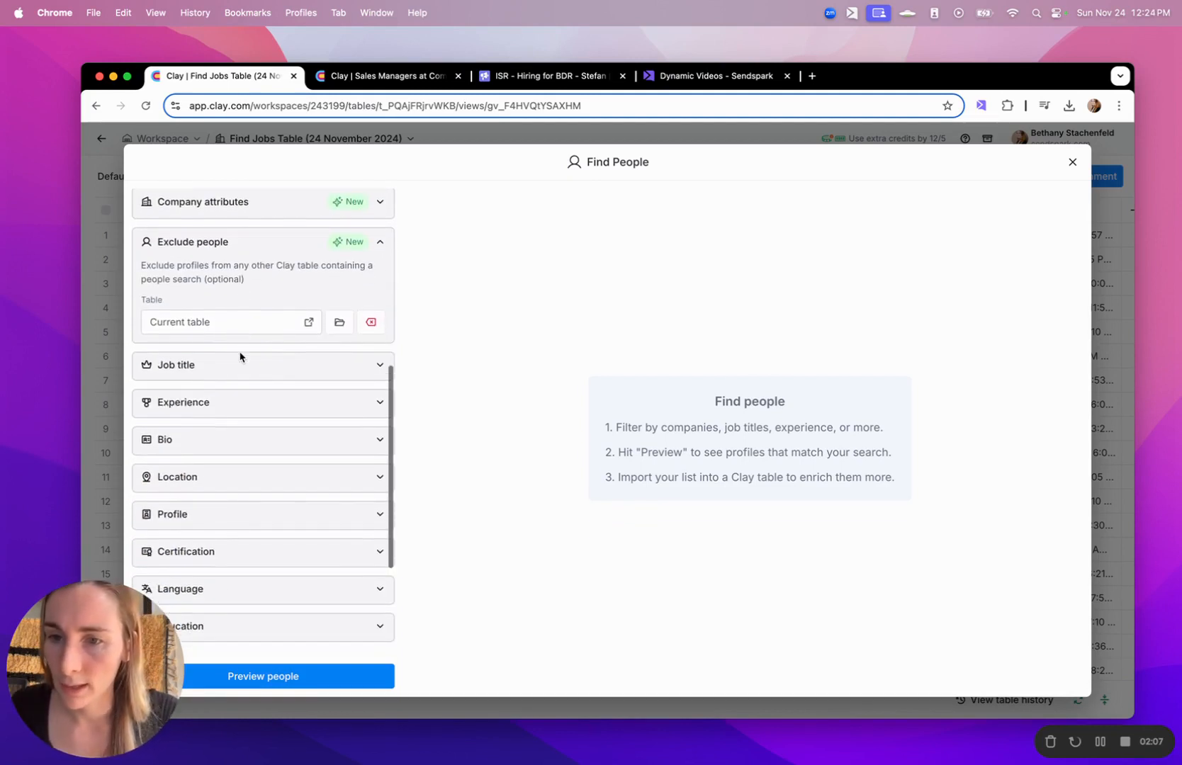
scroll(241, 376, down, 3)
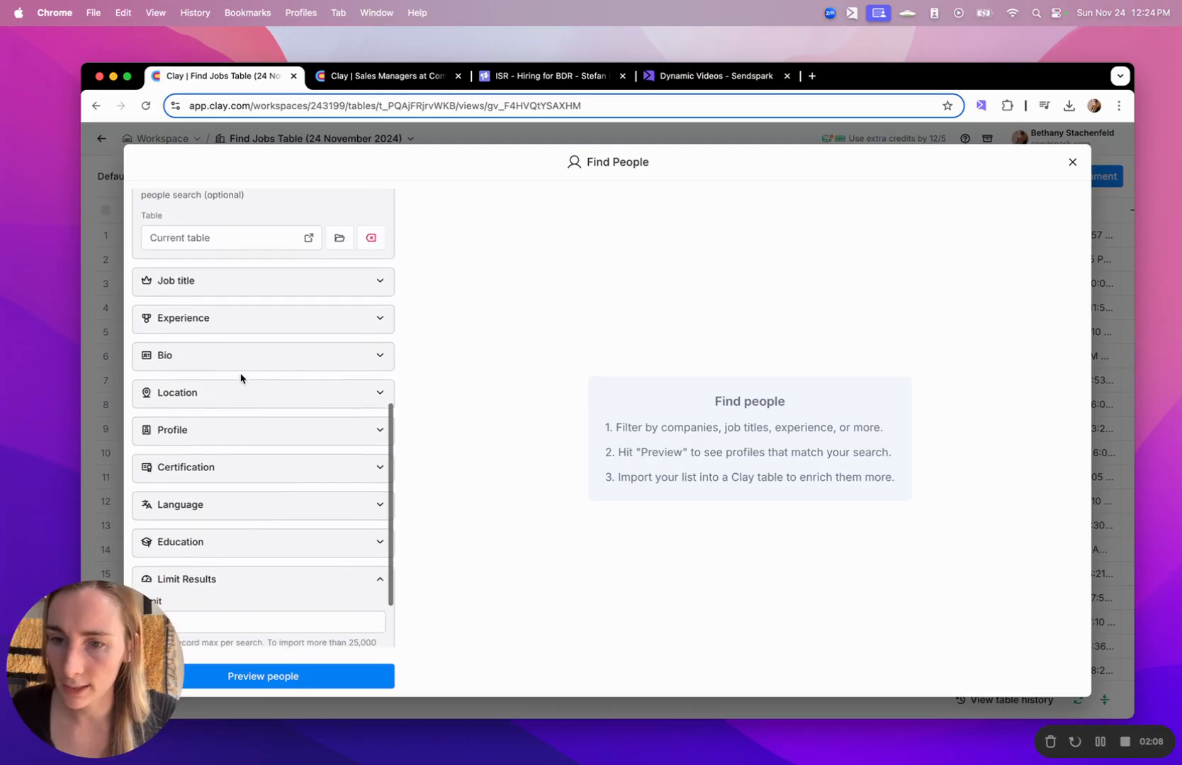
Filter people by job title with the C-suite level and the Sales job function.
click(243, 276)
click(229, 310)
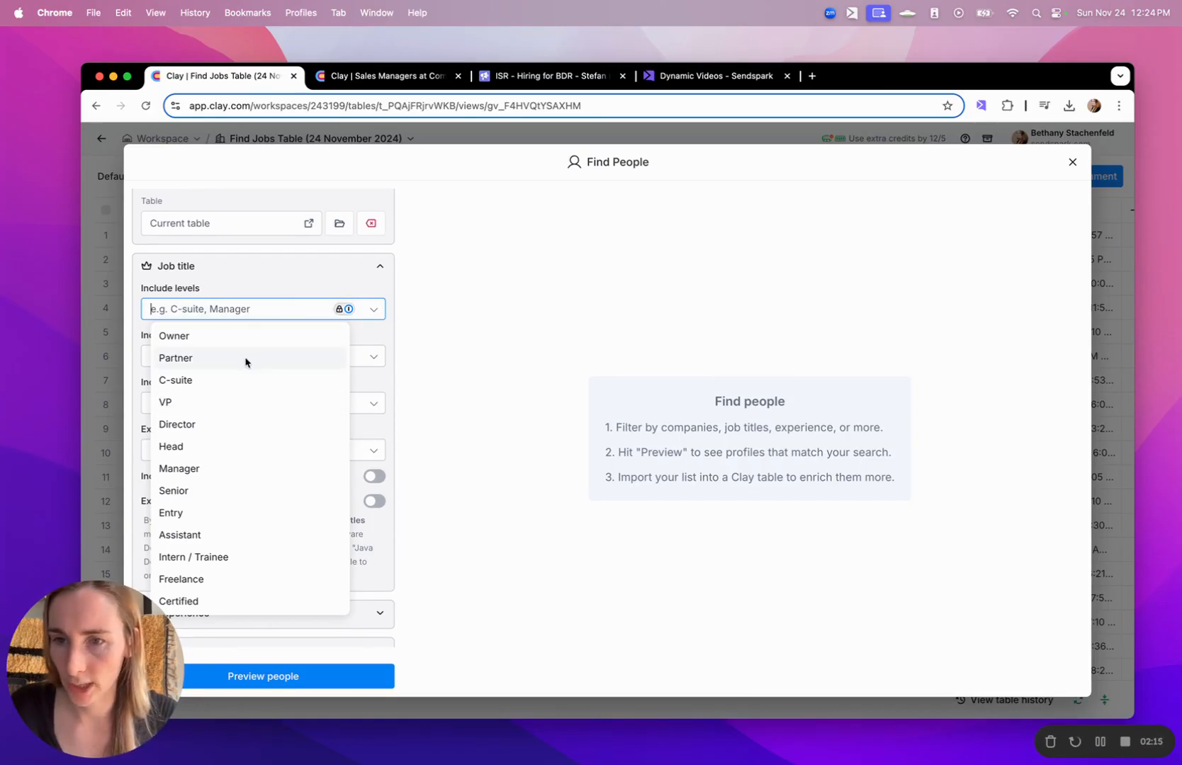
click(225, 380)
click(256, 275)
click(319, 356)
text(sal)
click(235, 384)
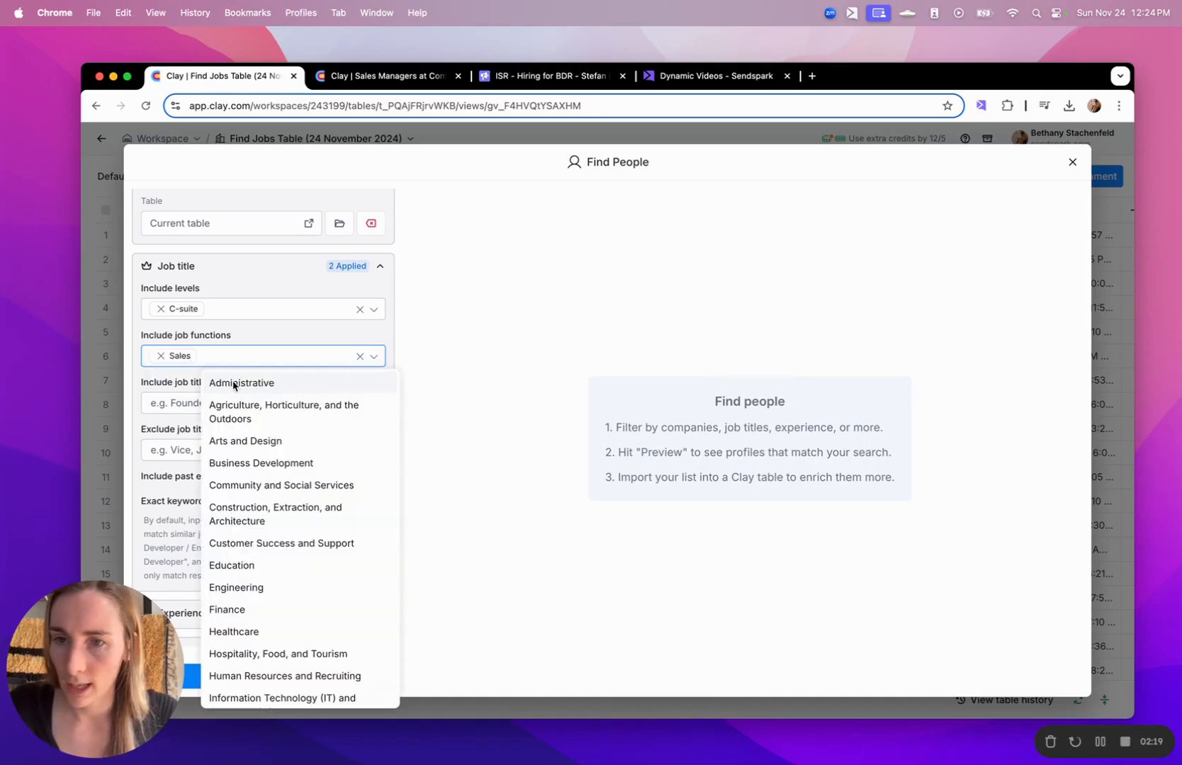
click(397, 325)
Preview the people who match the filters and look over the search criteria.
click(254, 678)
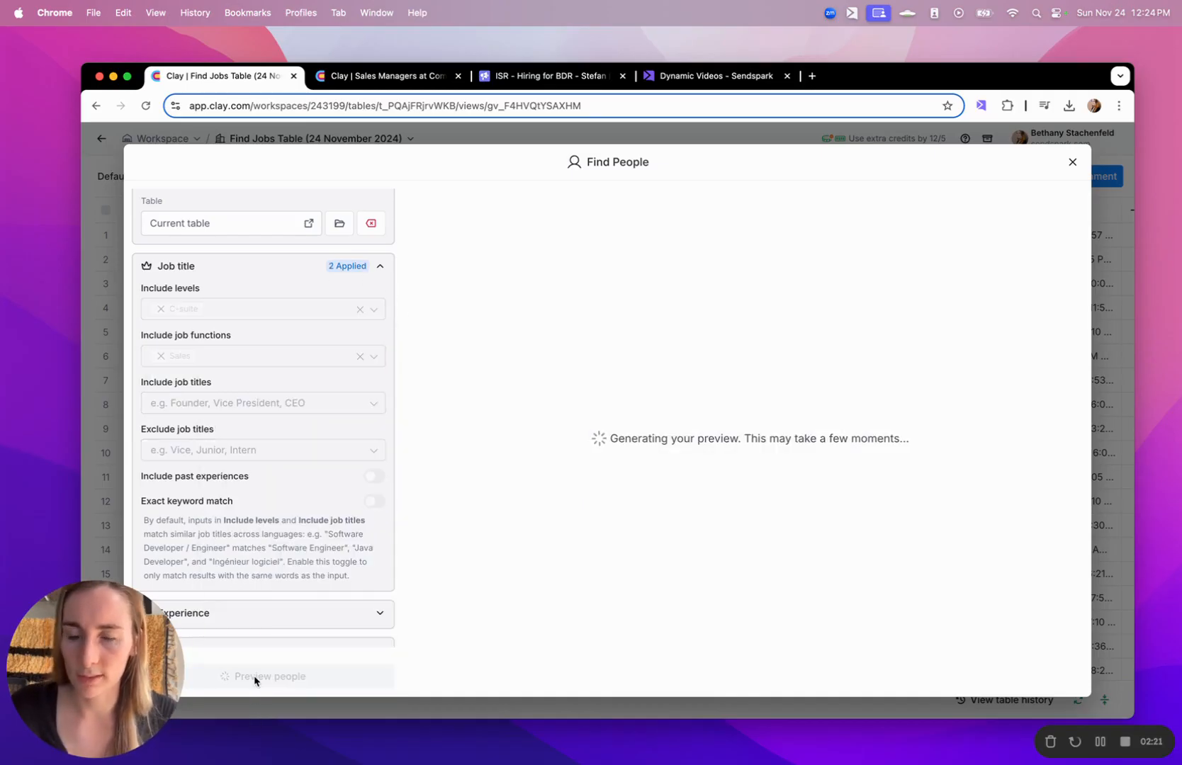
scroll(276, 264, down, 5)
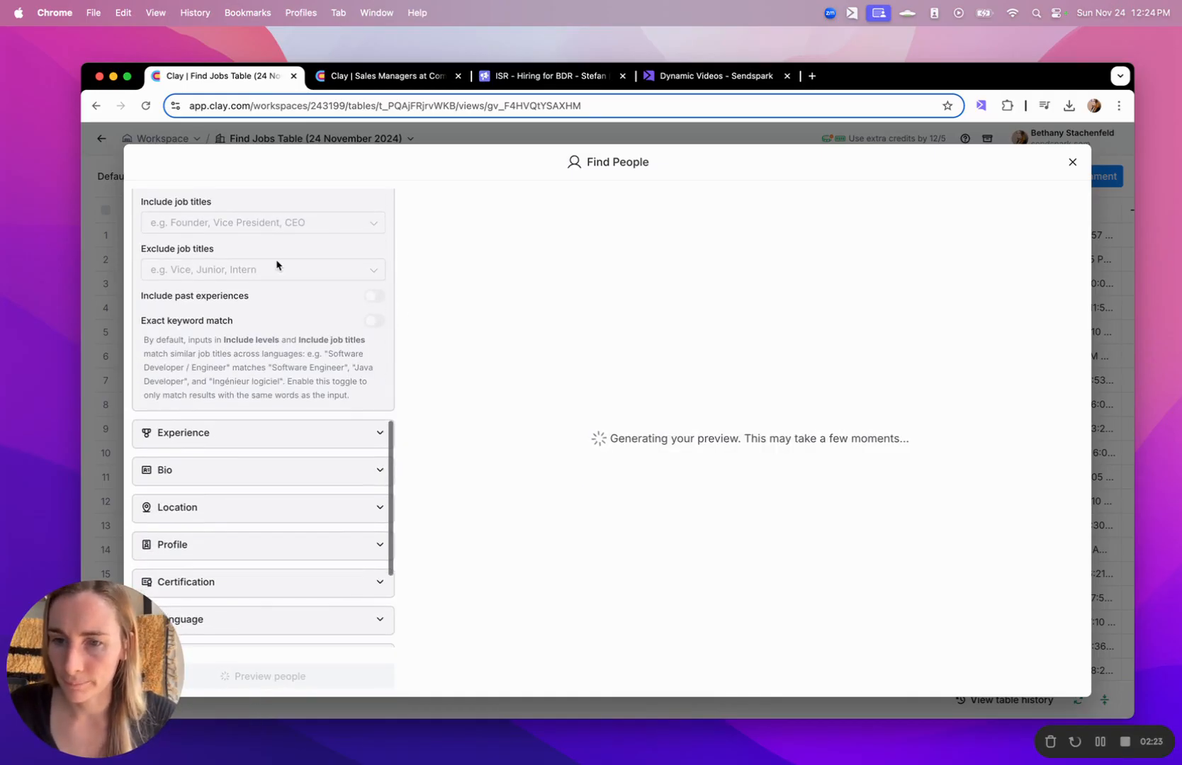
scroll(277, 264, down, 2)
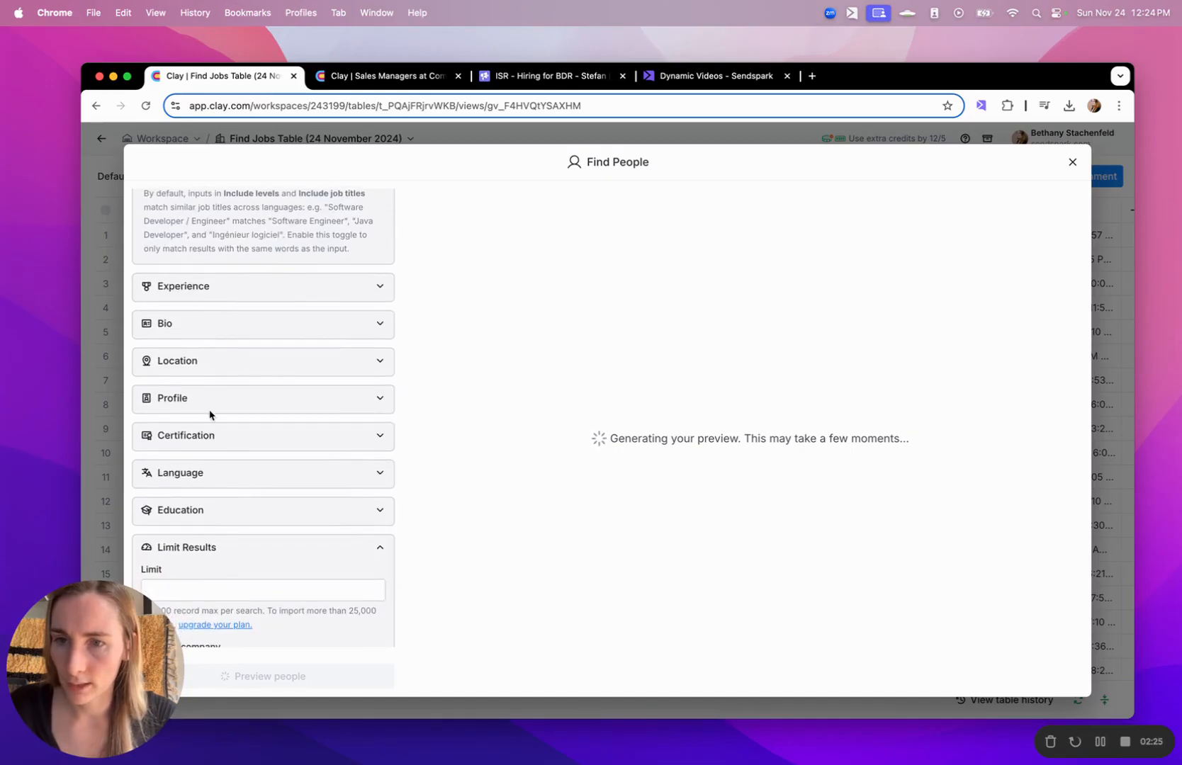
scroll(253, 346, up, 10)
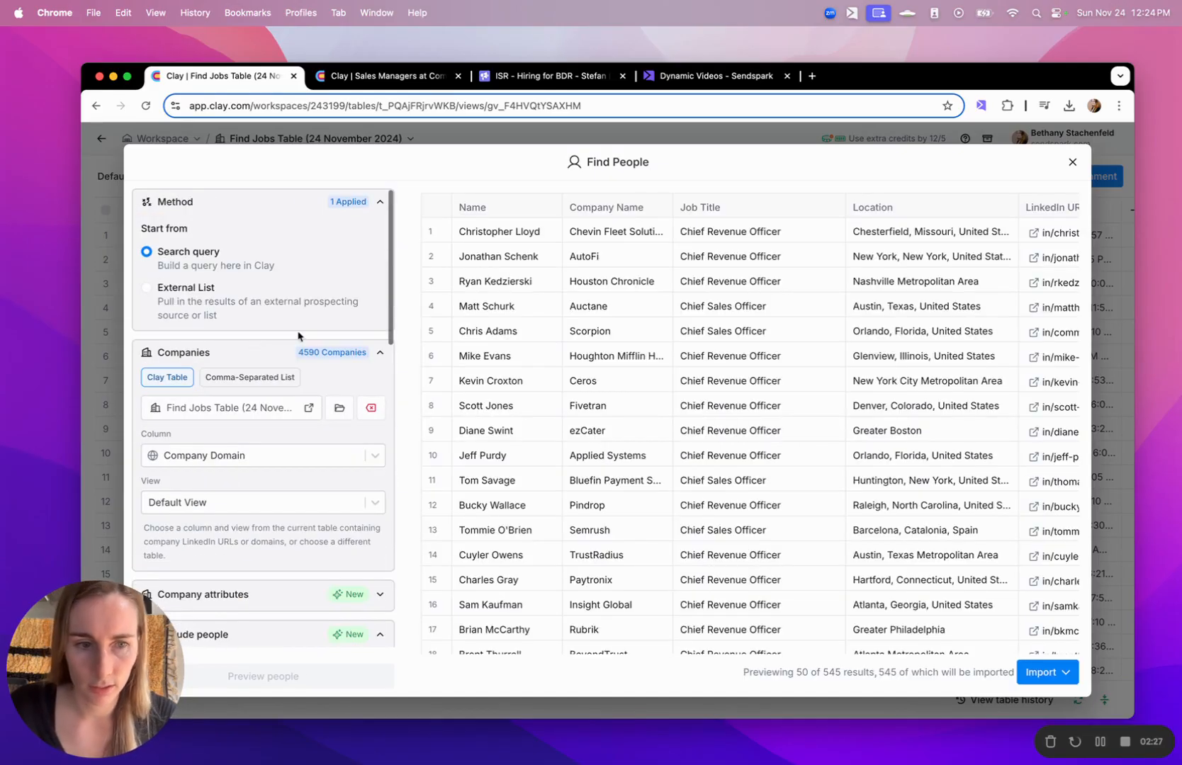
Import the matching people into a new table without additional enrichments and close the source details.
click(1064, 673)
click(1040, 615)
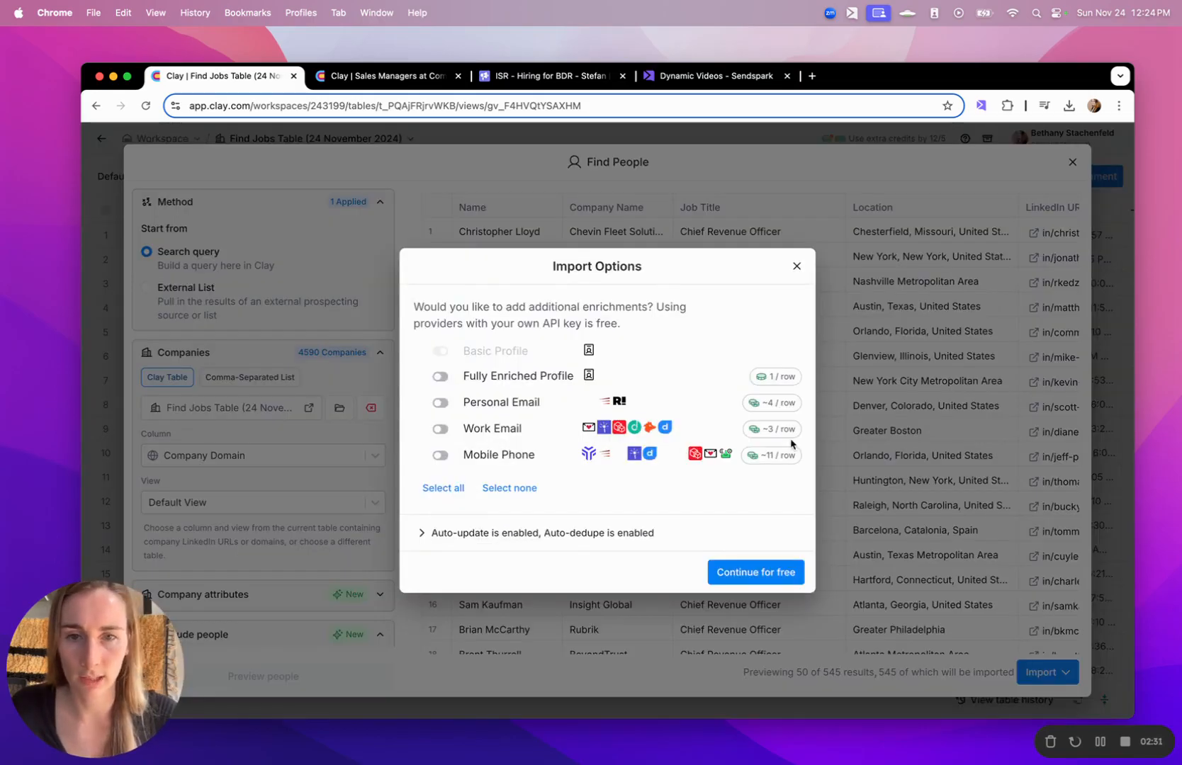
click(763, 574)
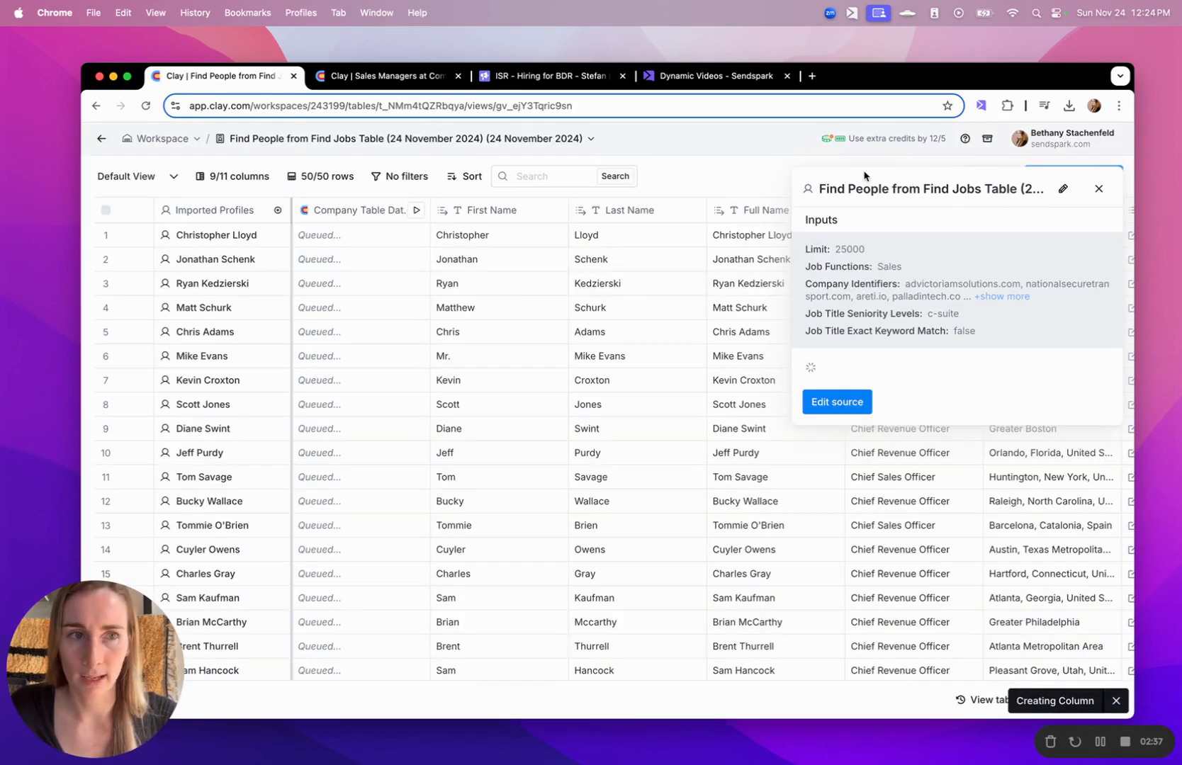
click(1099, 189)
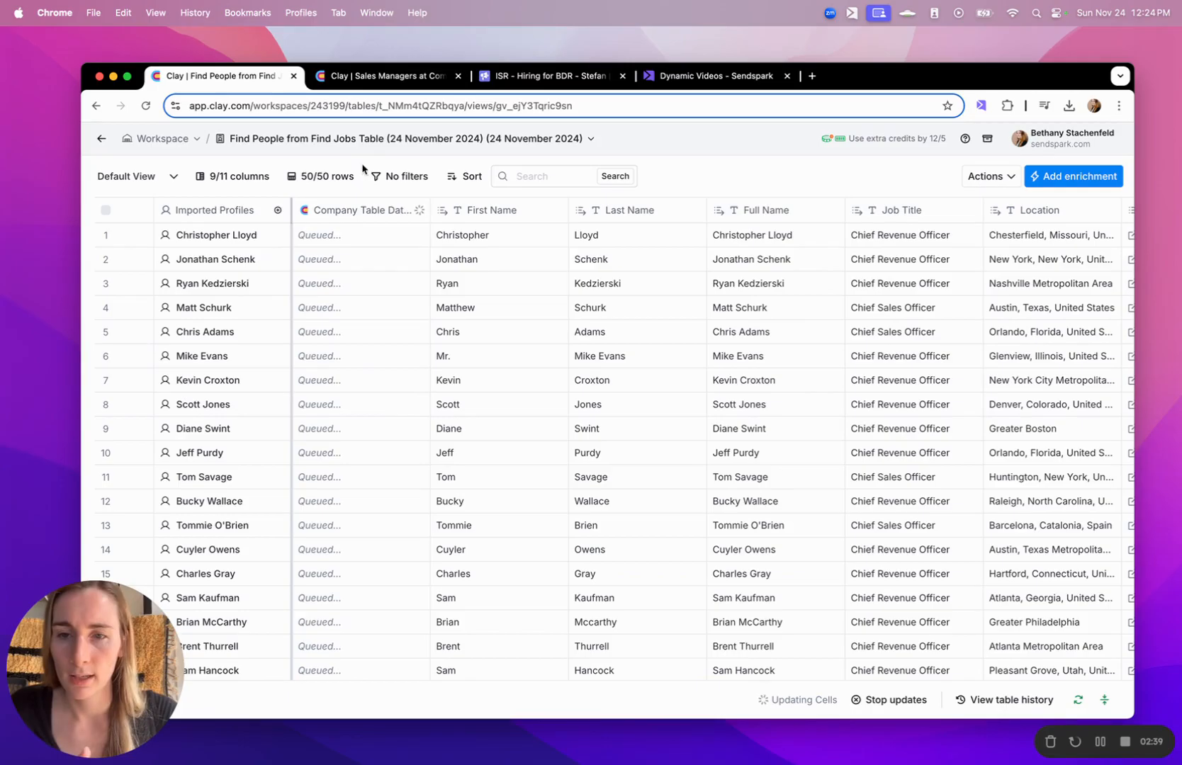
Search the enrichments for "find work email" and choose the Work Email waterfall for the people table.
scroll(617, 319, right, 10)
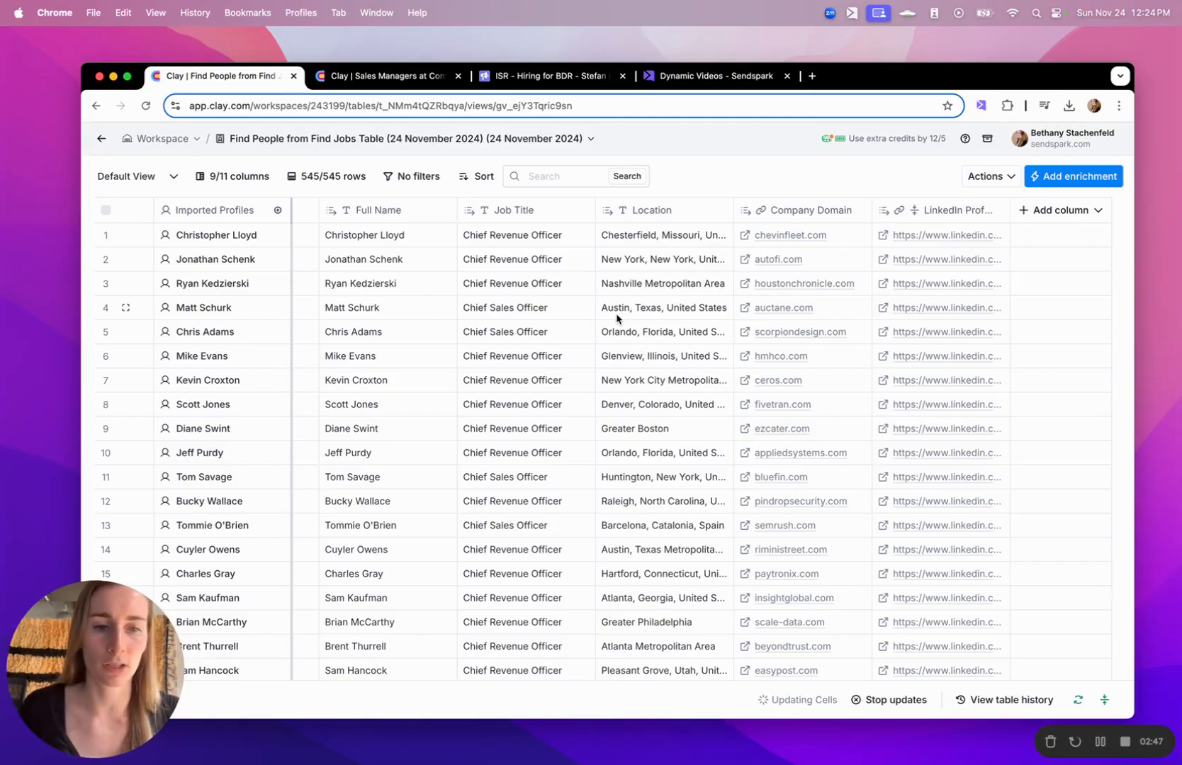
click(1024, 217)
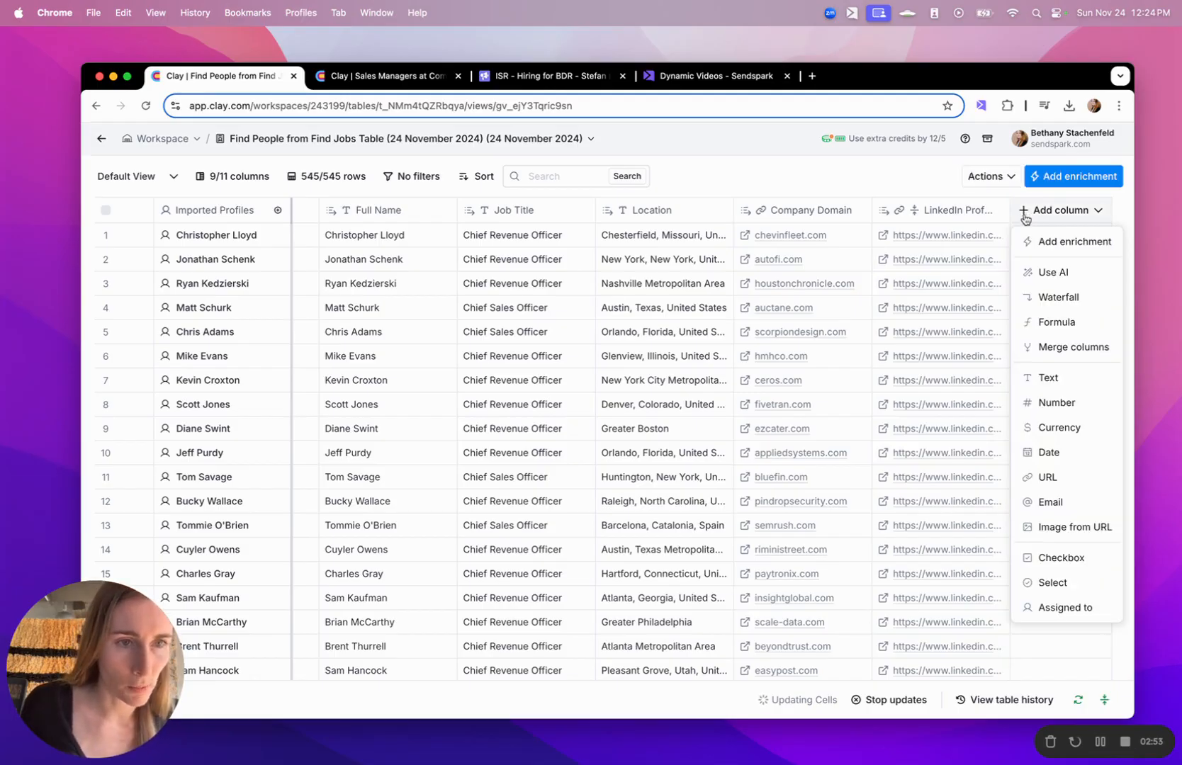
click(1054, 243)
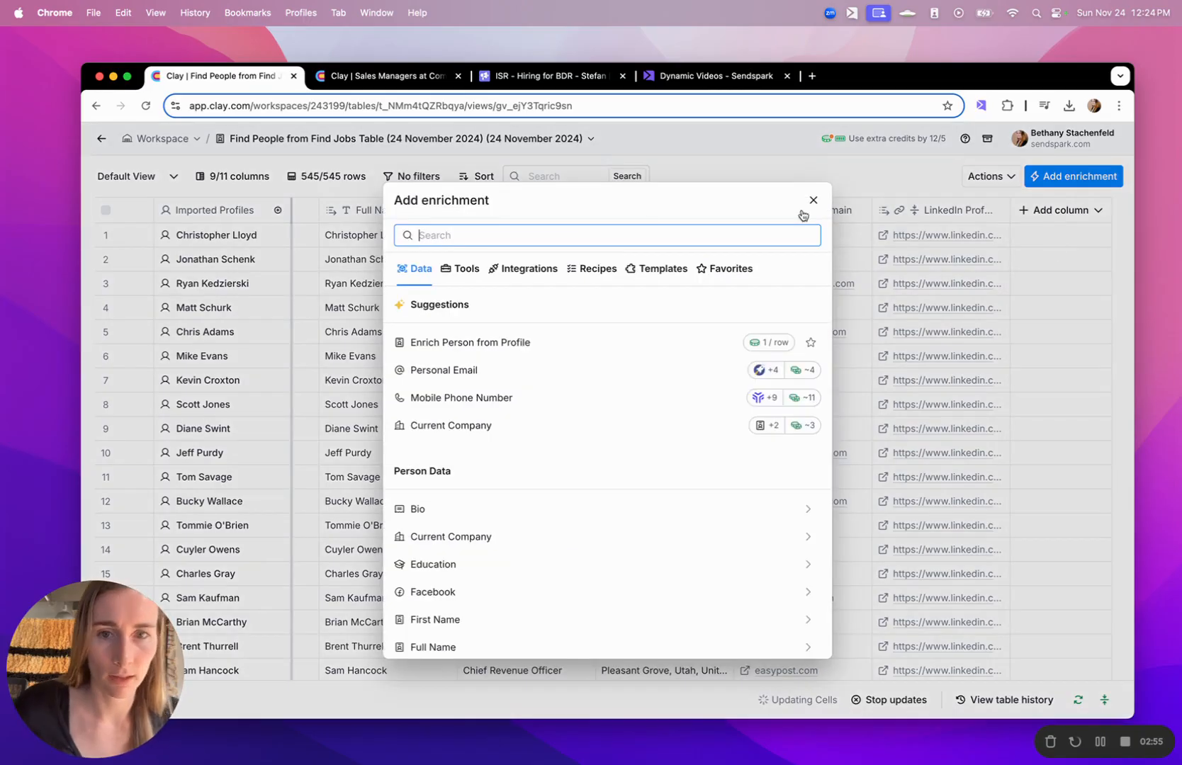
text(find v)
key(BackSpace)
text(wk)
text(rk)
key(BackSpace)
key(BackSpace)
key(BackSpace)
key(BackSpace)
text(mail)
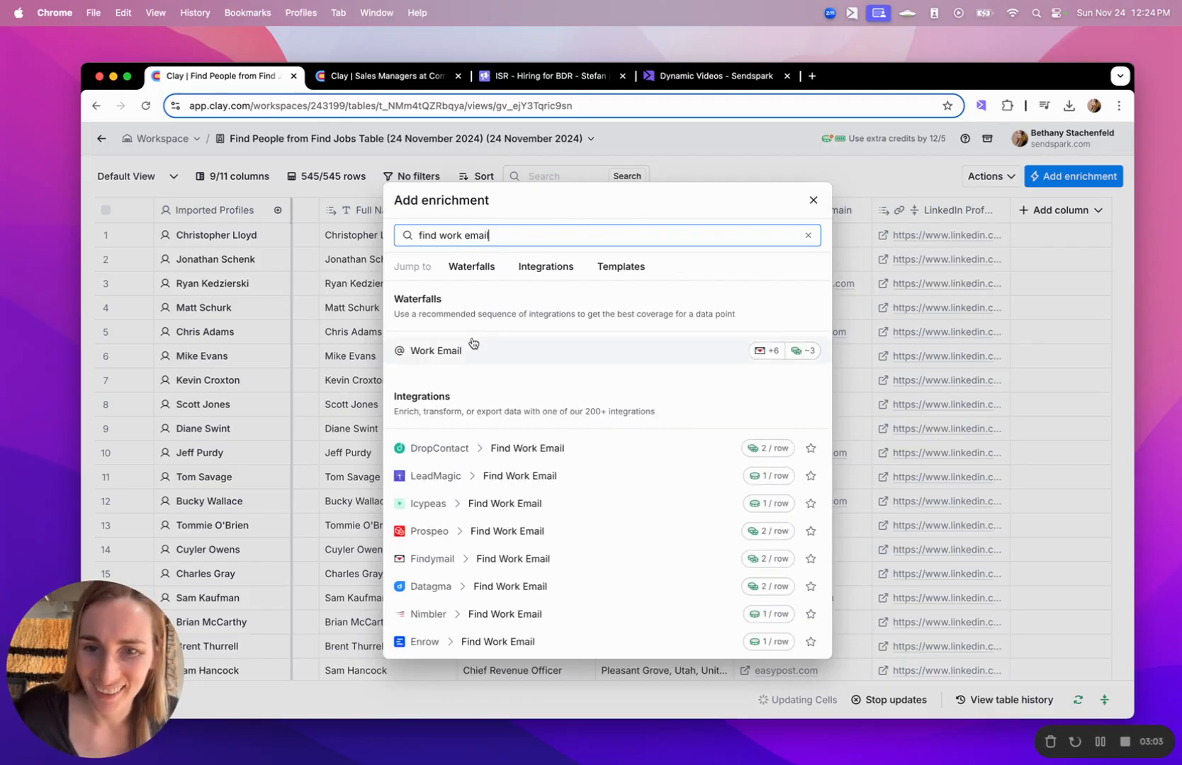
click(670, 351)
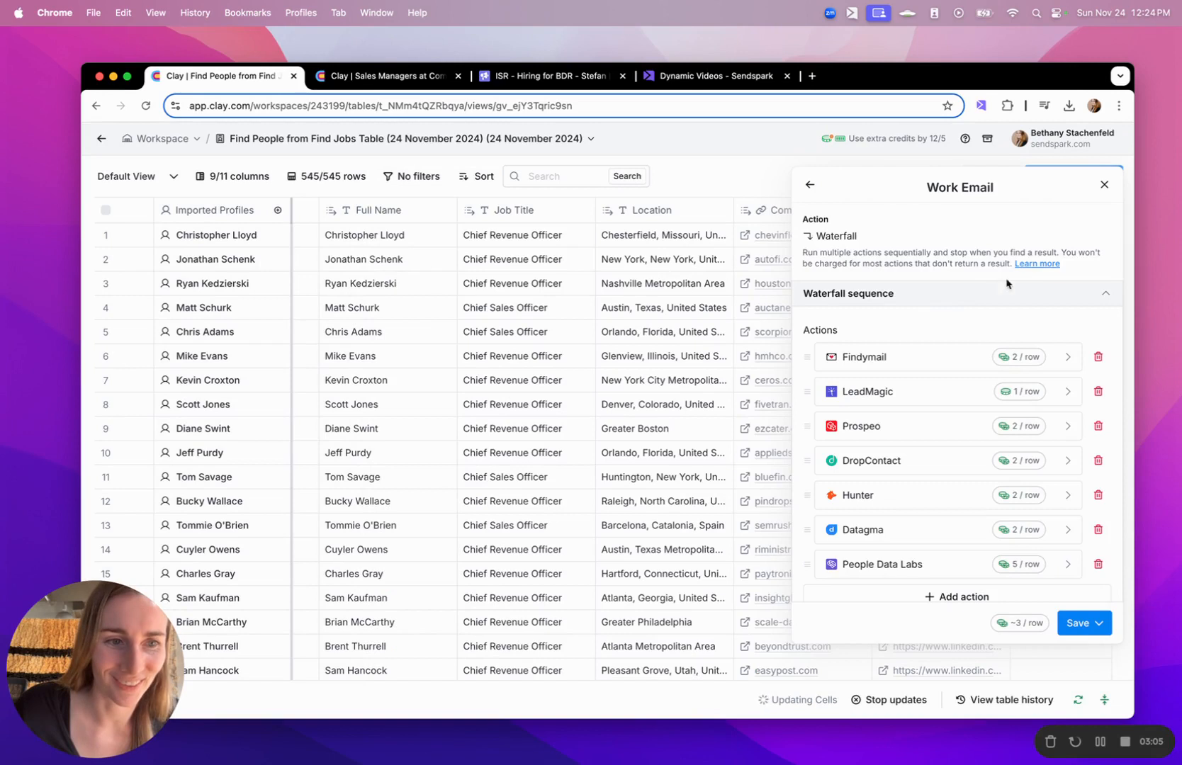
Remove every provider except LeadMagic from the Work Email waterfall sequence.
scroll(1017, 401, down, 2)
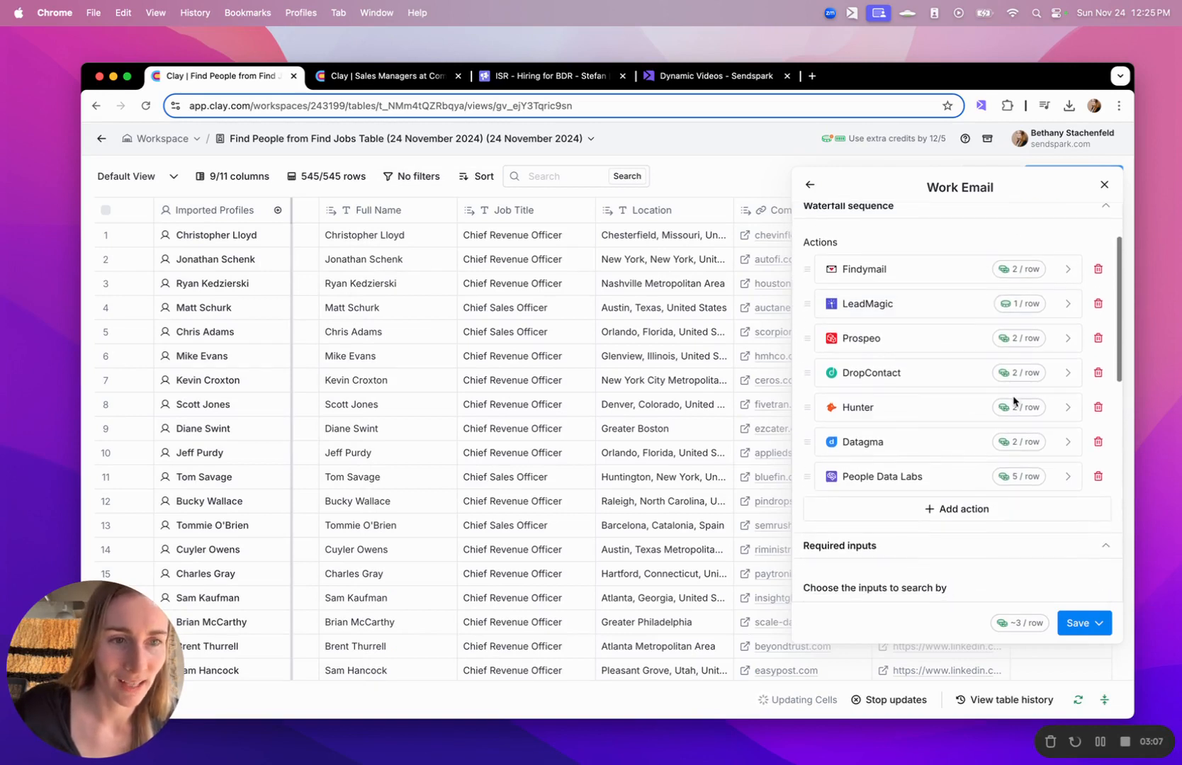
click(1098, 277)
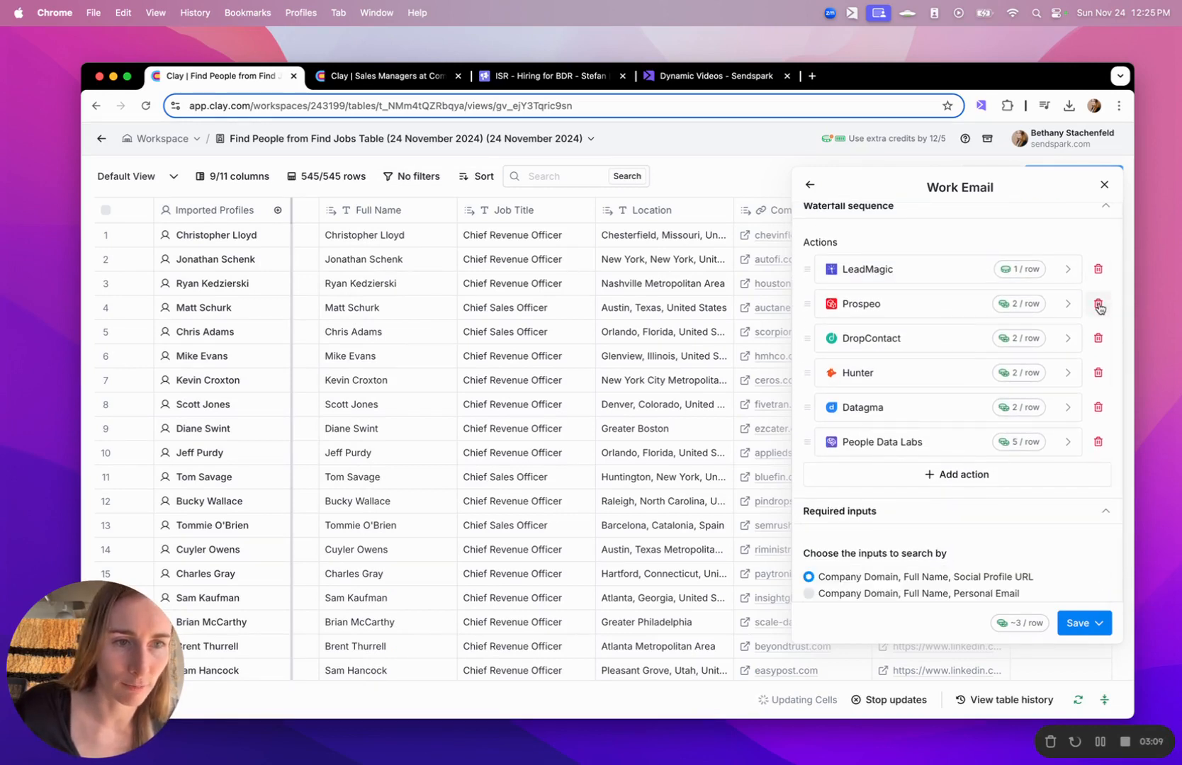
click(1098, 305)
click(1098, 305)
click(1098, 305)
click(1098, 305)
click(1098, 304)
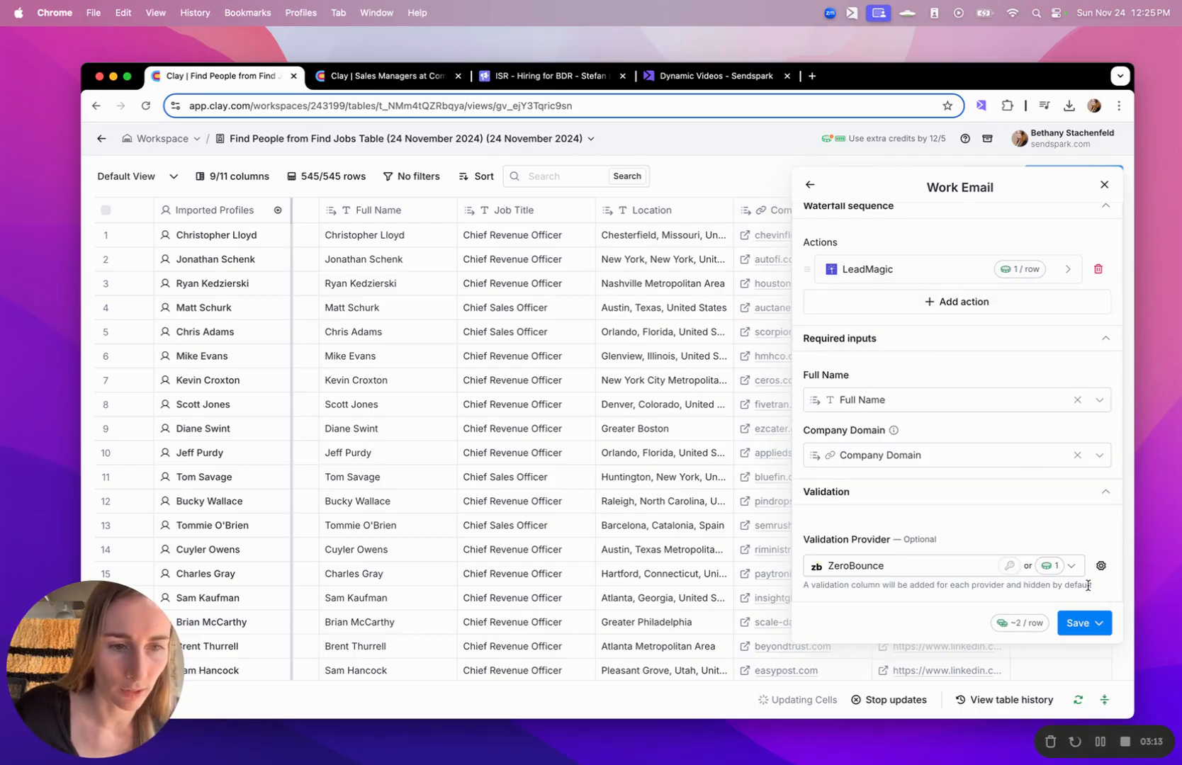
Check the waterfall's required inputs and validation settings, then save it and run it on 10 rows.
scroll(957, 401, down, 2)
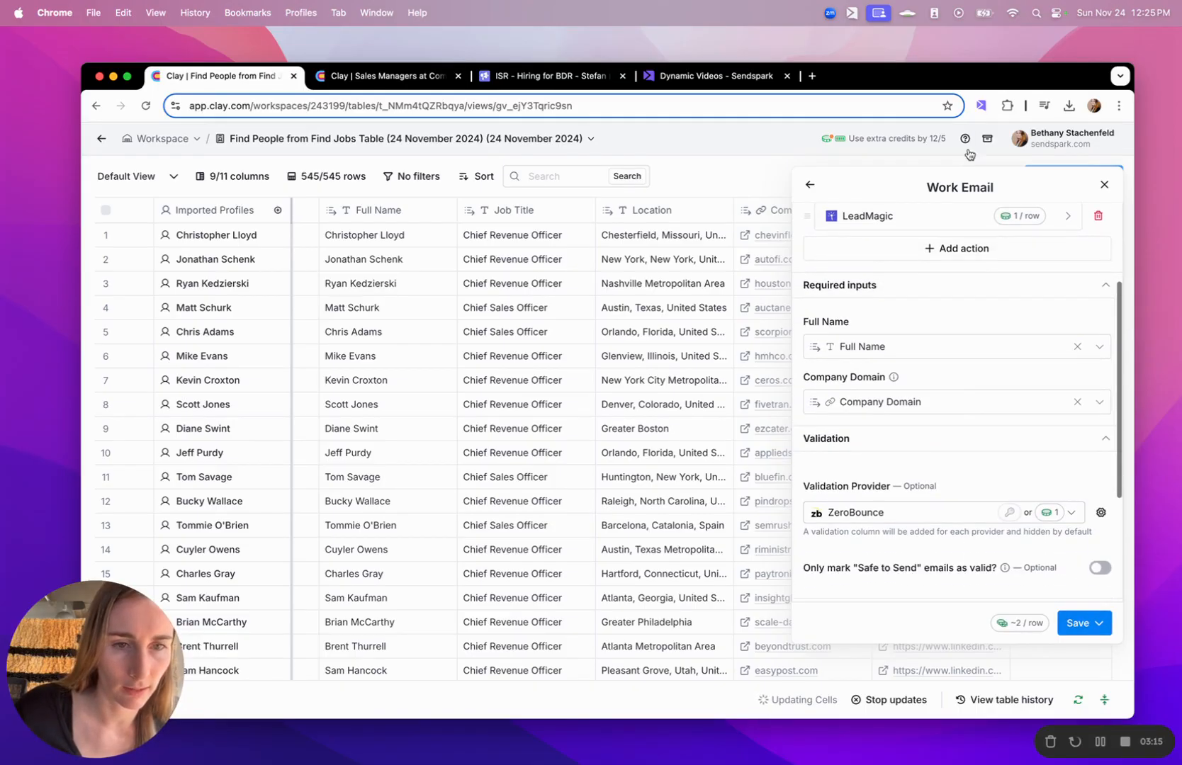
click(1091, 623)
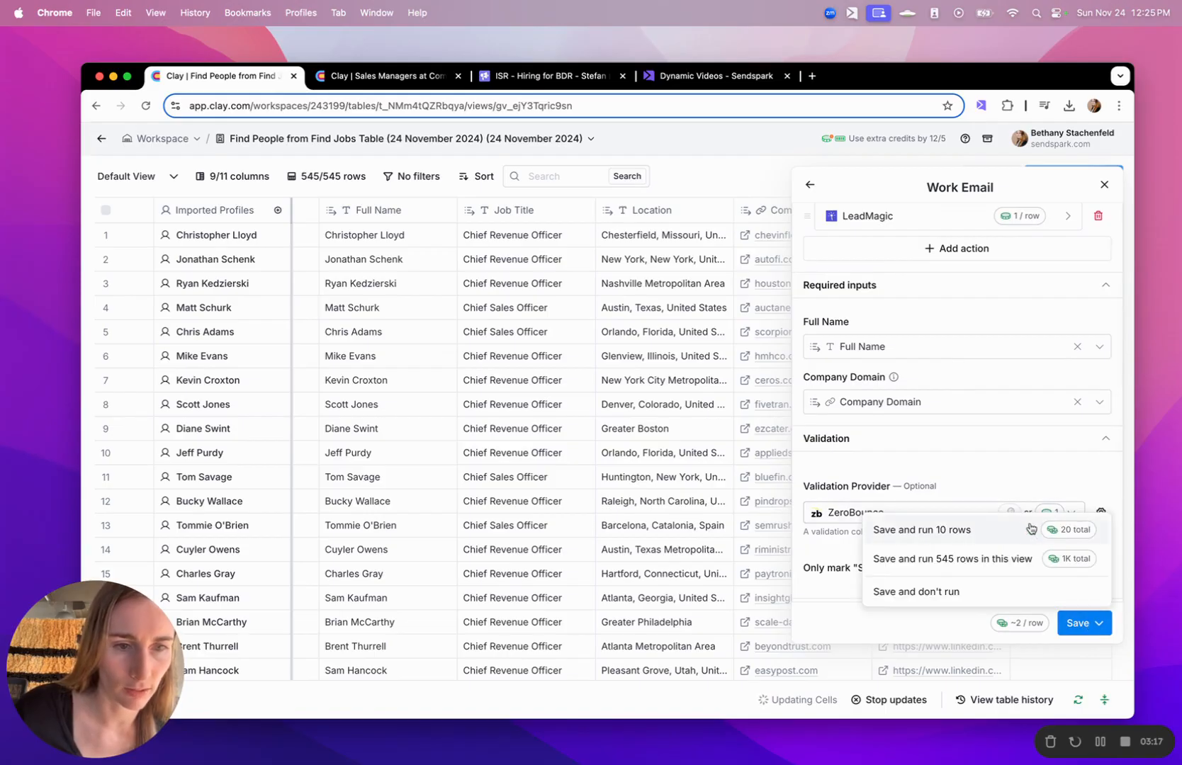
click(1026, 530)
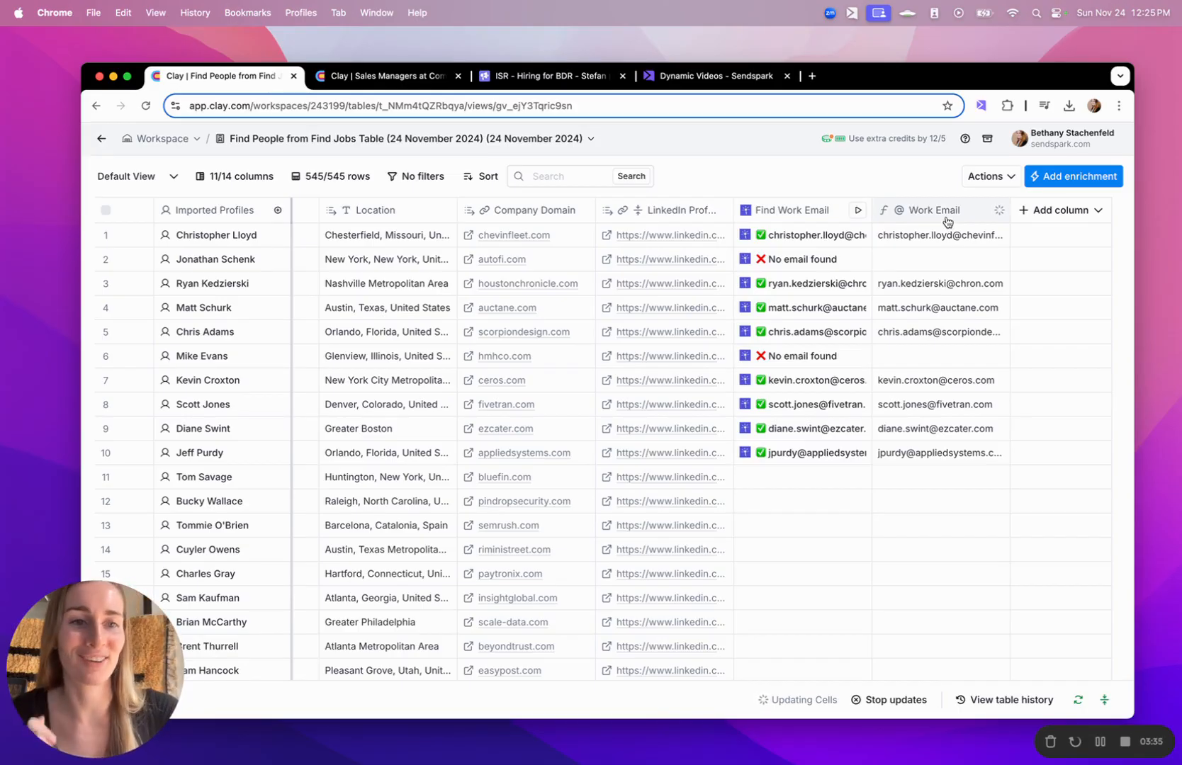
Search the enrichments for "sendspark" and open the Add Prospect to Video Campaign action for setup.
click(1060, 211)
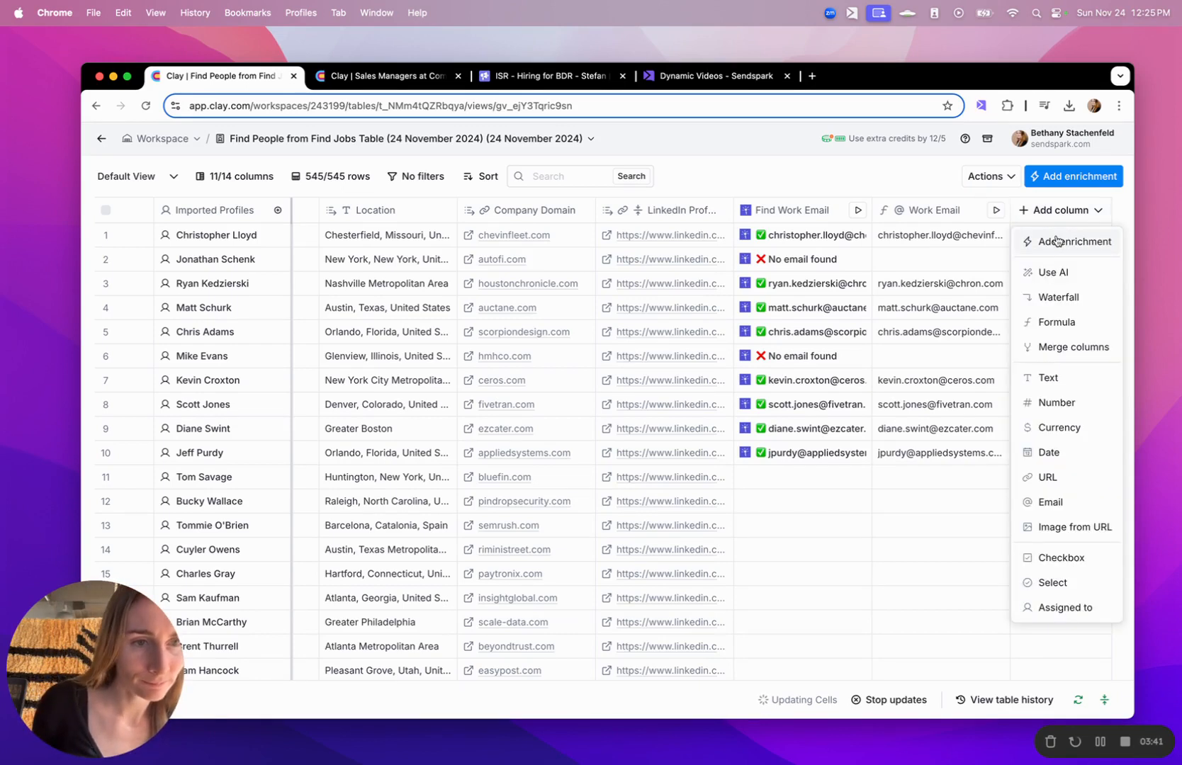
click(1056, 241)
text(sendspark)
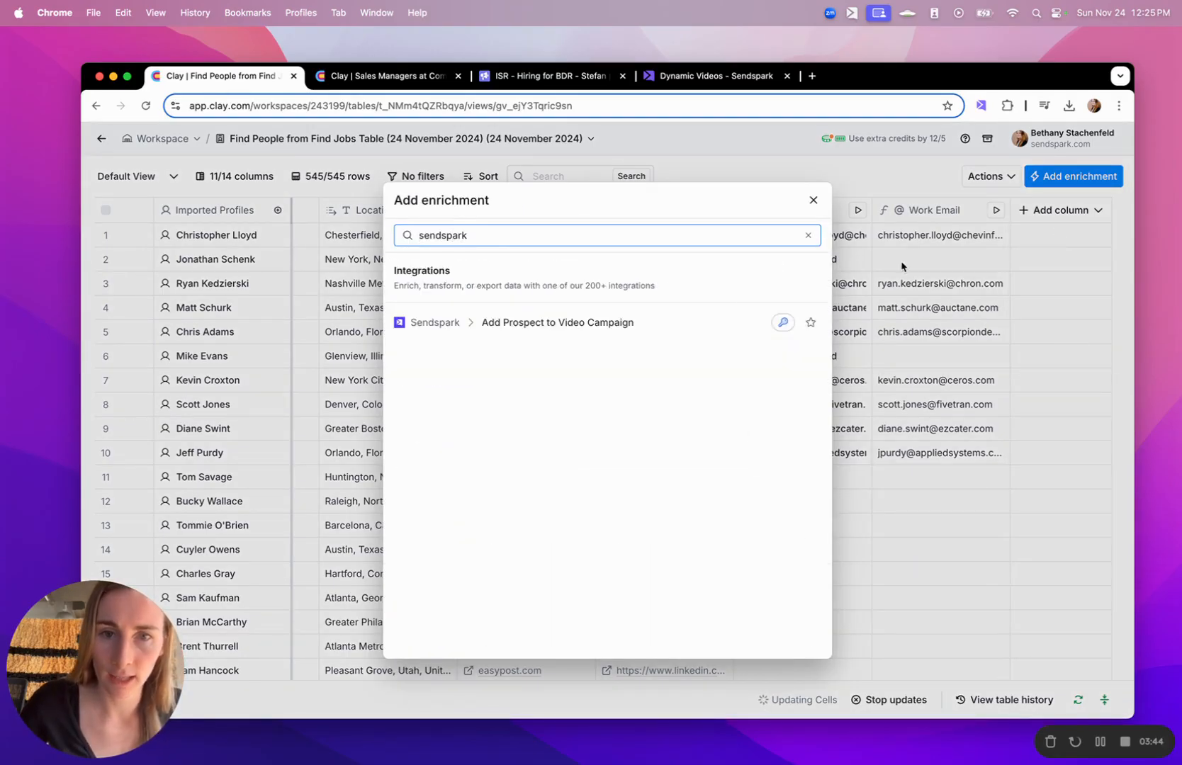
click(585, 324)
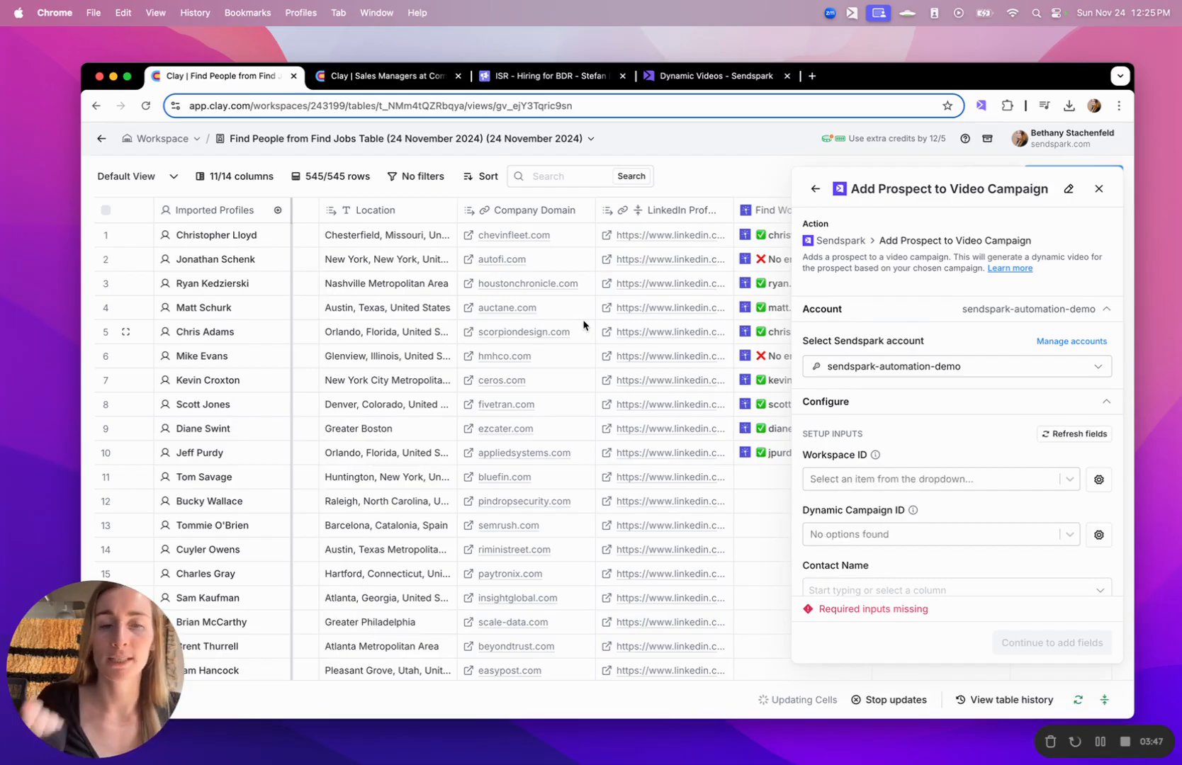
scroll(921, 314, down, 1)
scroll(921, 314, down, 2)
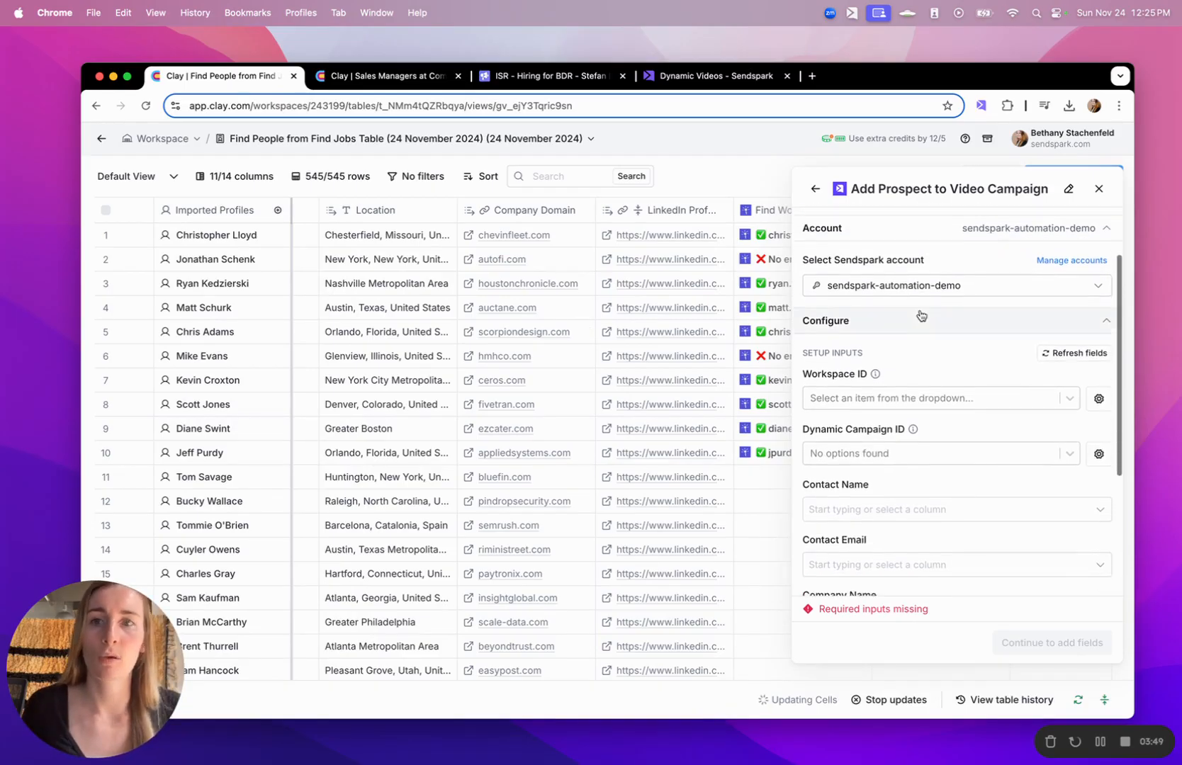
Switch to Sendspark and examine the dynamic video campaign's video, language, share page, calendar and fallback settings.
click(729, 76)
scroll(686, 248, up, 15)
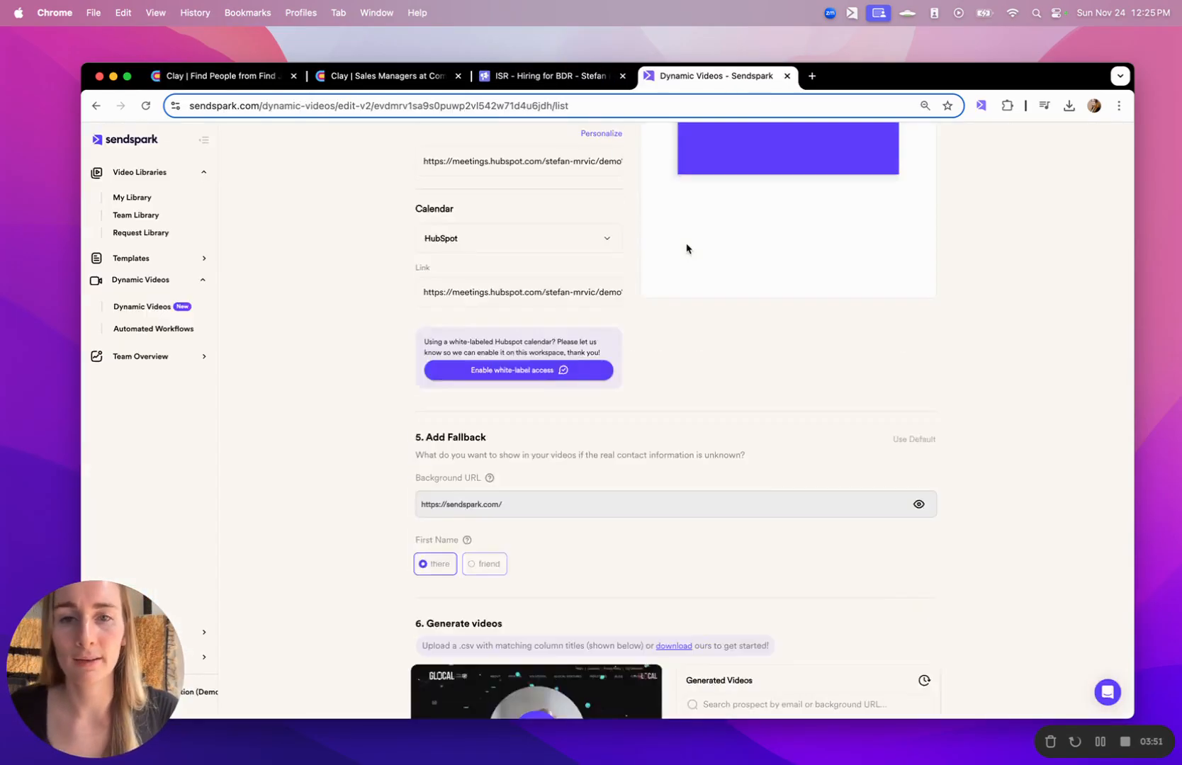
scroll(686, 248, down, 3)
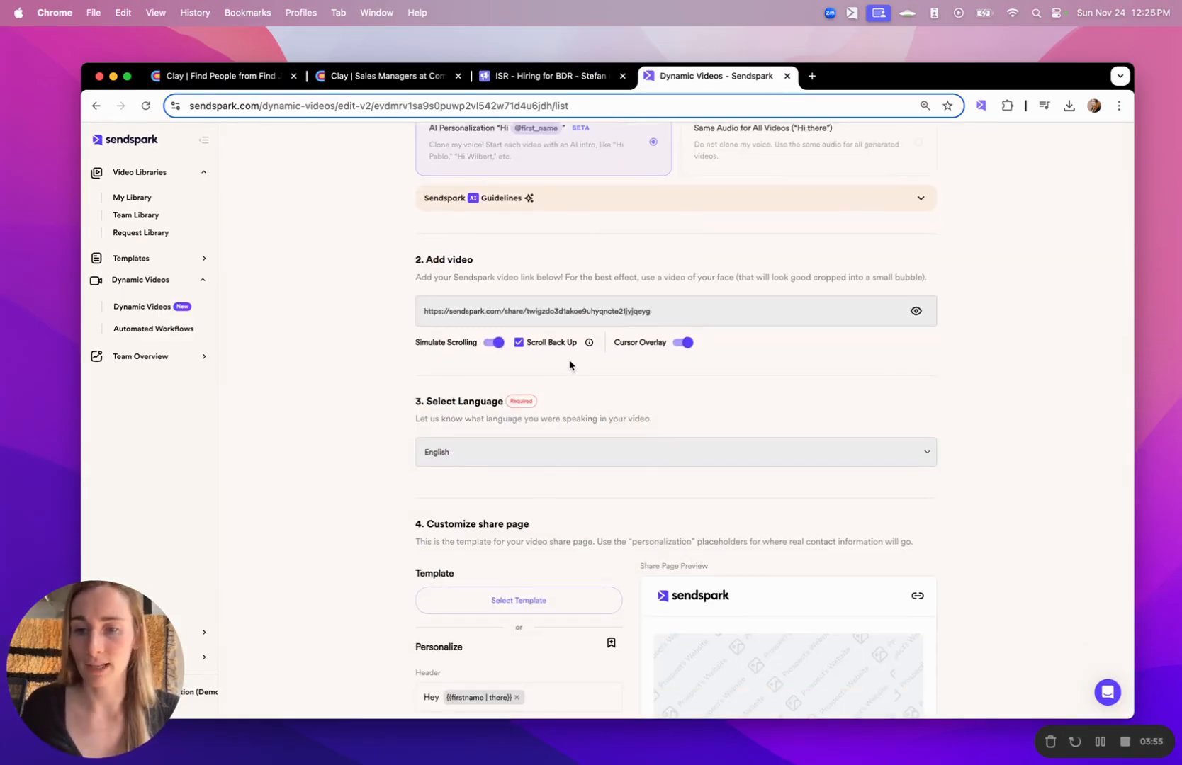
scroll(571, 360, down, 2)
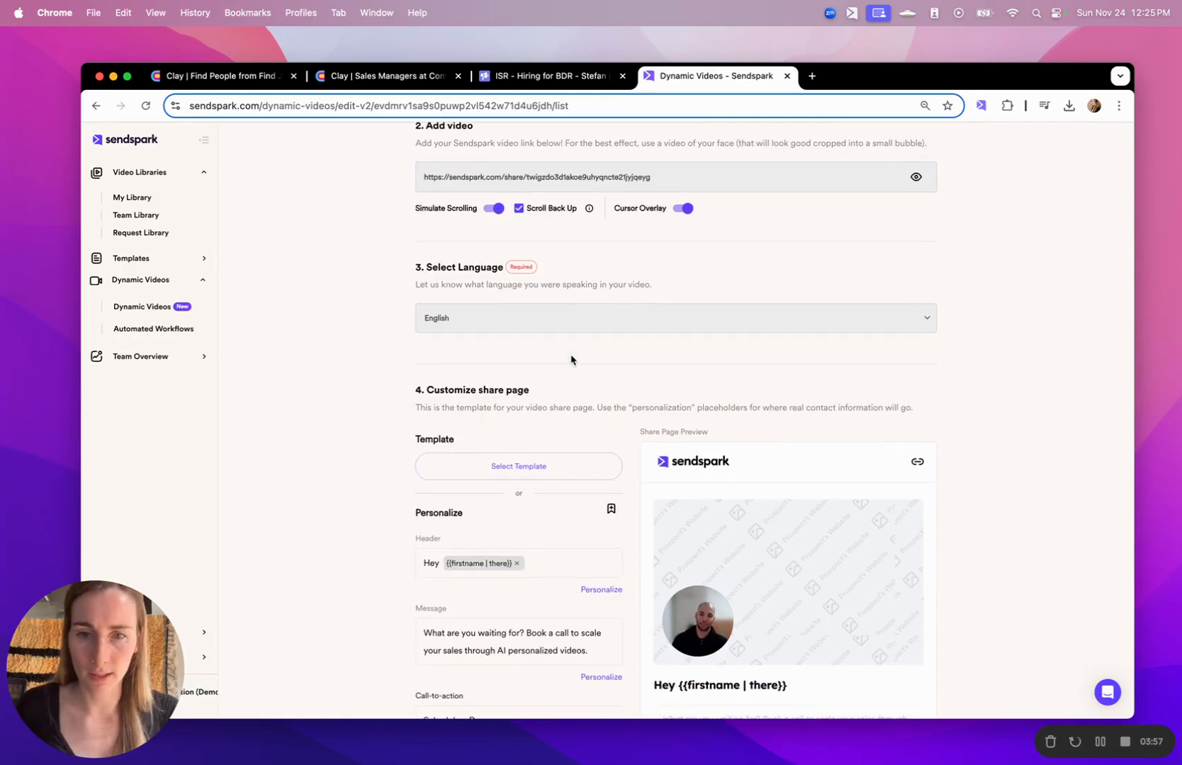
scroll(557, 358, down, 3)
scroll(557, 358, down, 1)
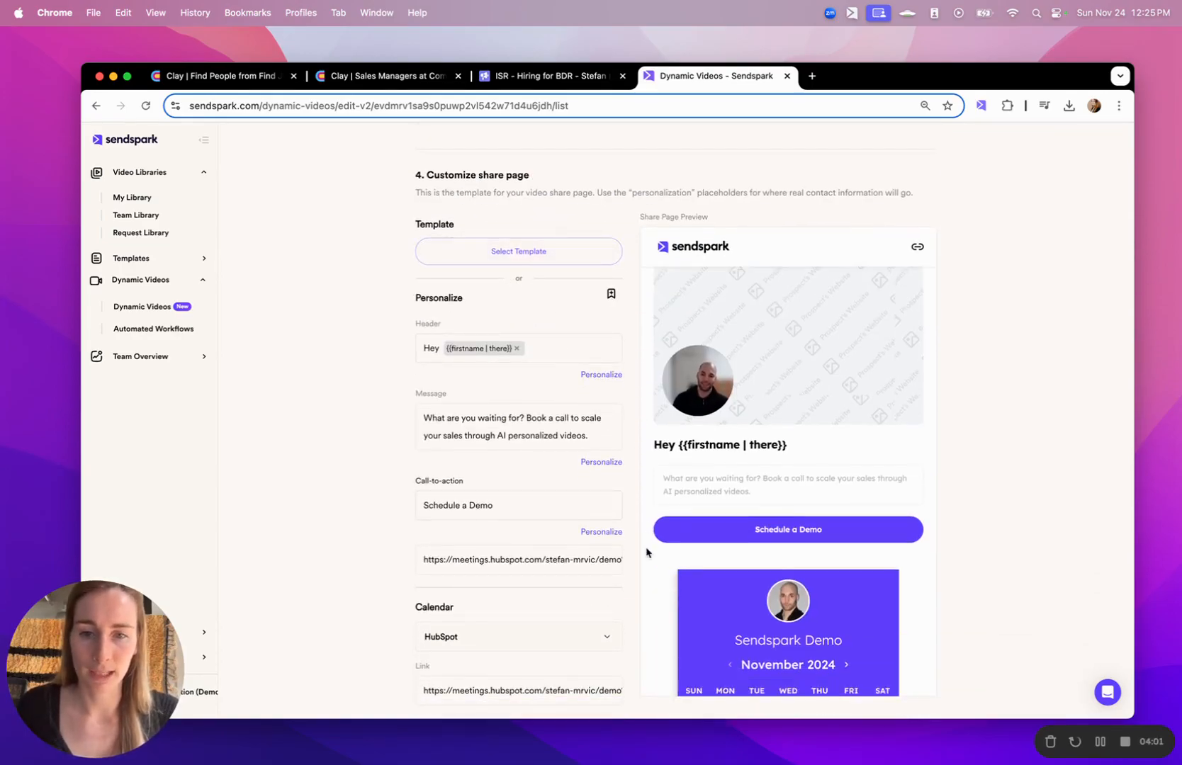
scroll(1031, 450, down, 3)
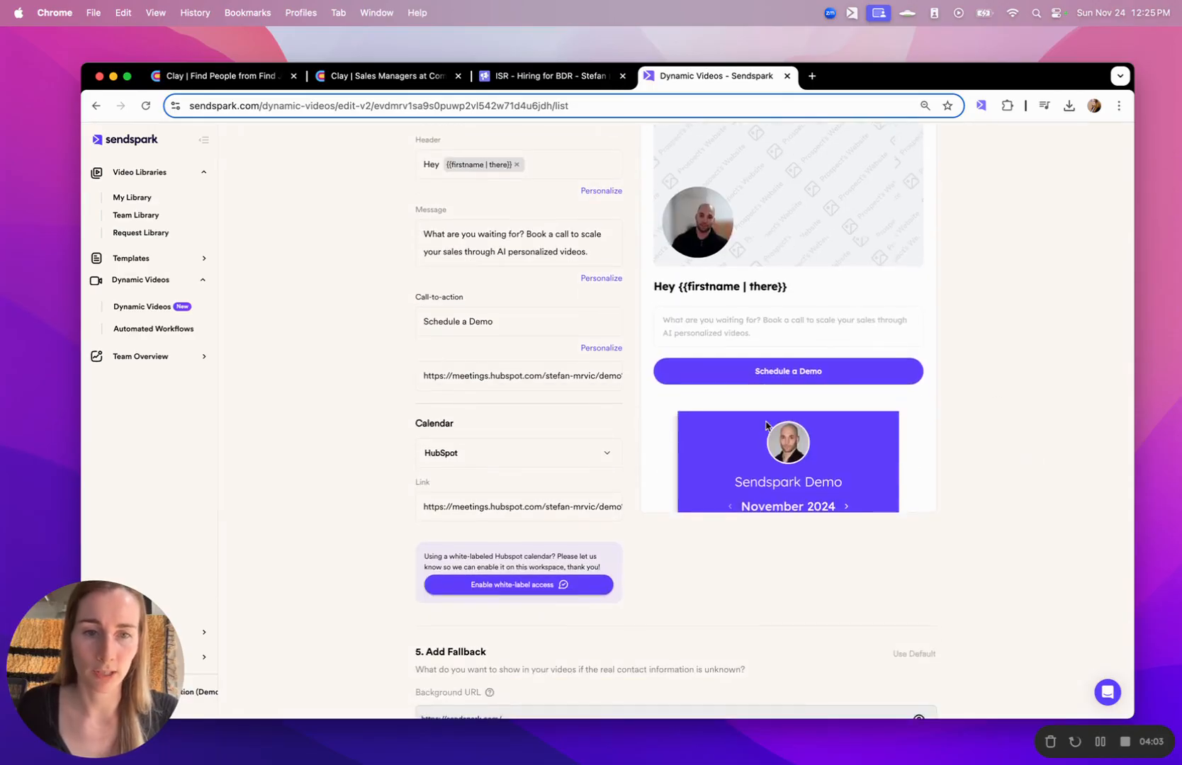
scroll(765, 425, down, 4)
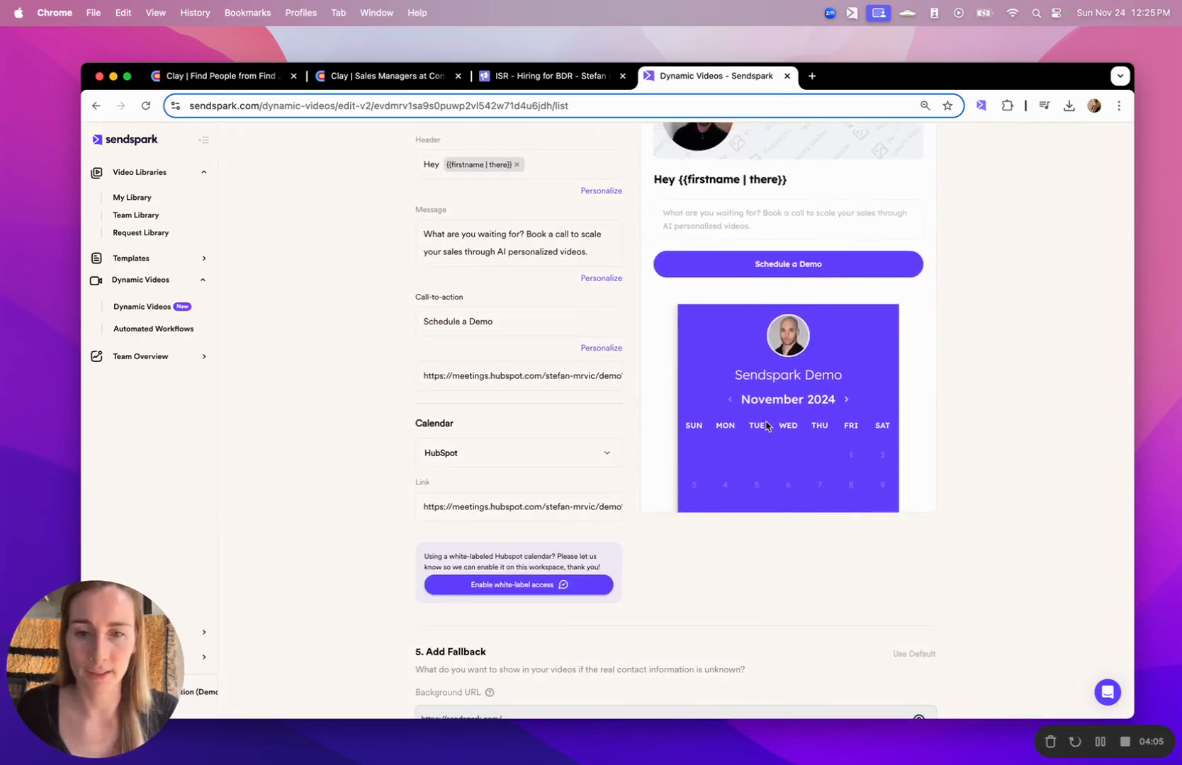
scroll(902, 545, down, 4)
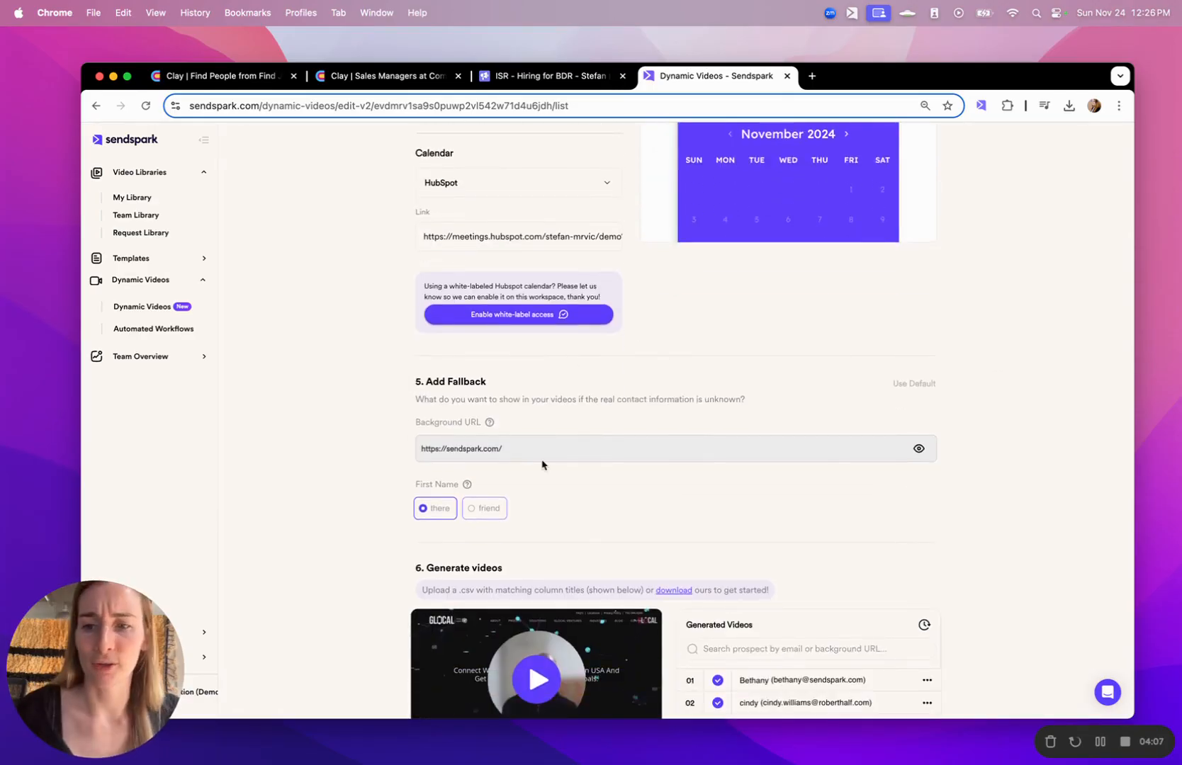
scroll(542, 465, down, 2)
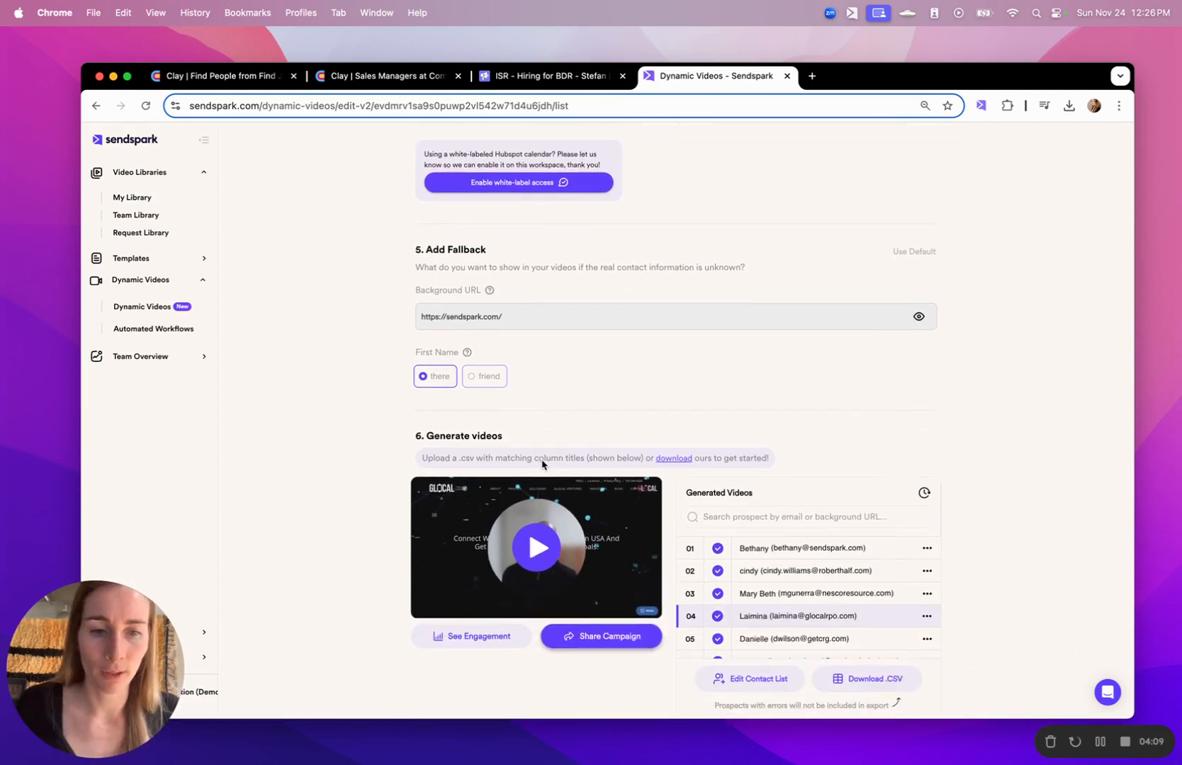
Preview the generated videos of the second, third and fourth prospects, playing the third and fourth ones.
click(777, 573)
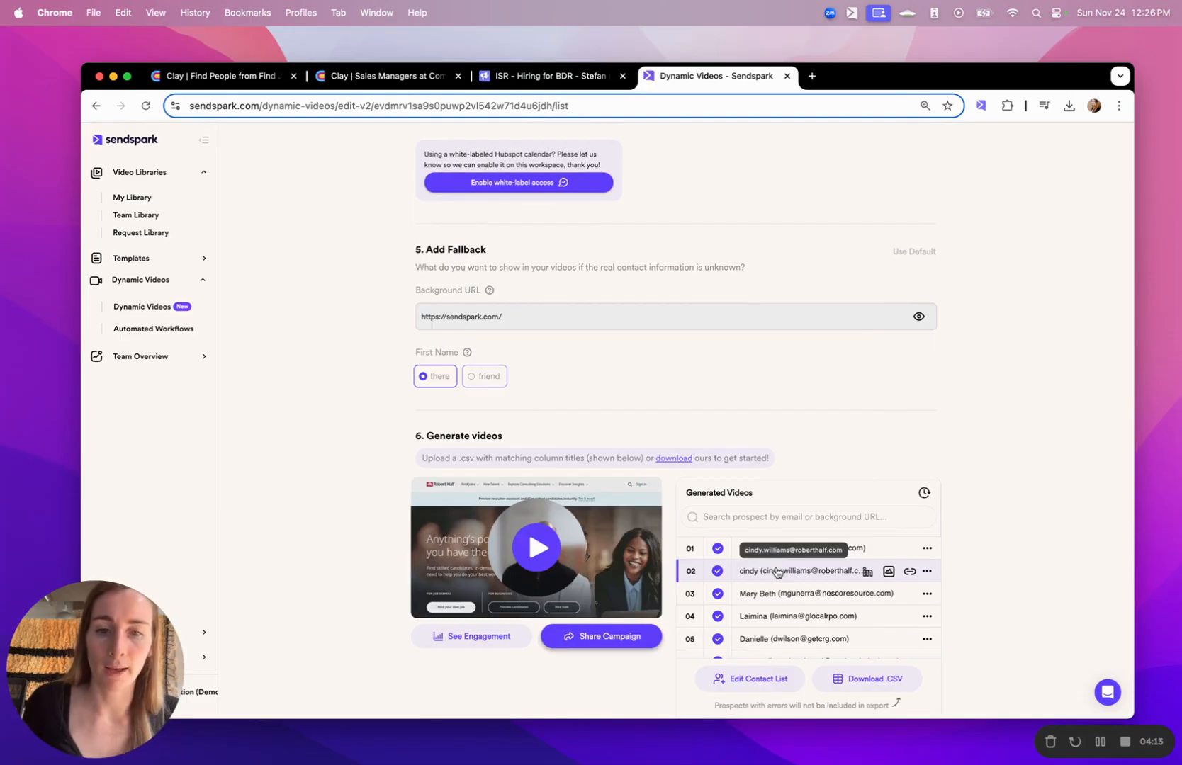
click(772, 599)
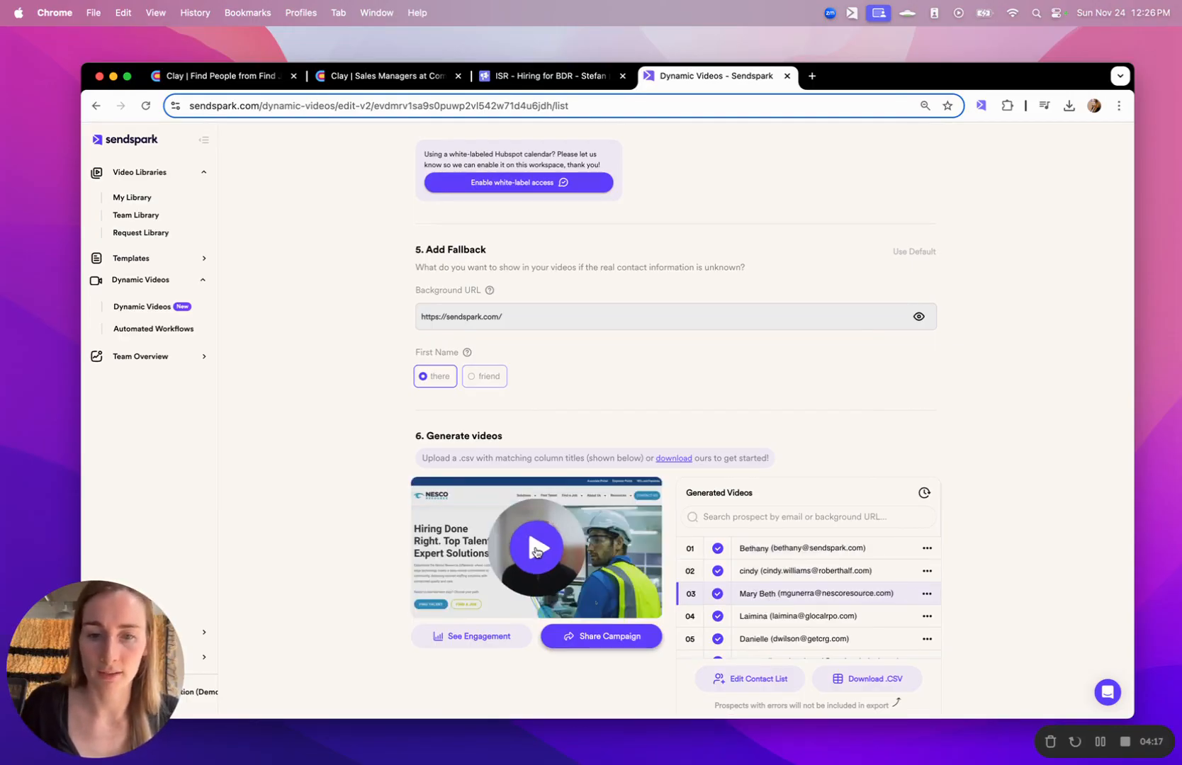
click(536, 550)
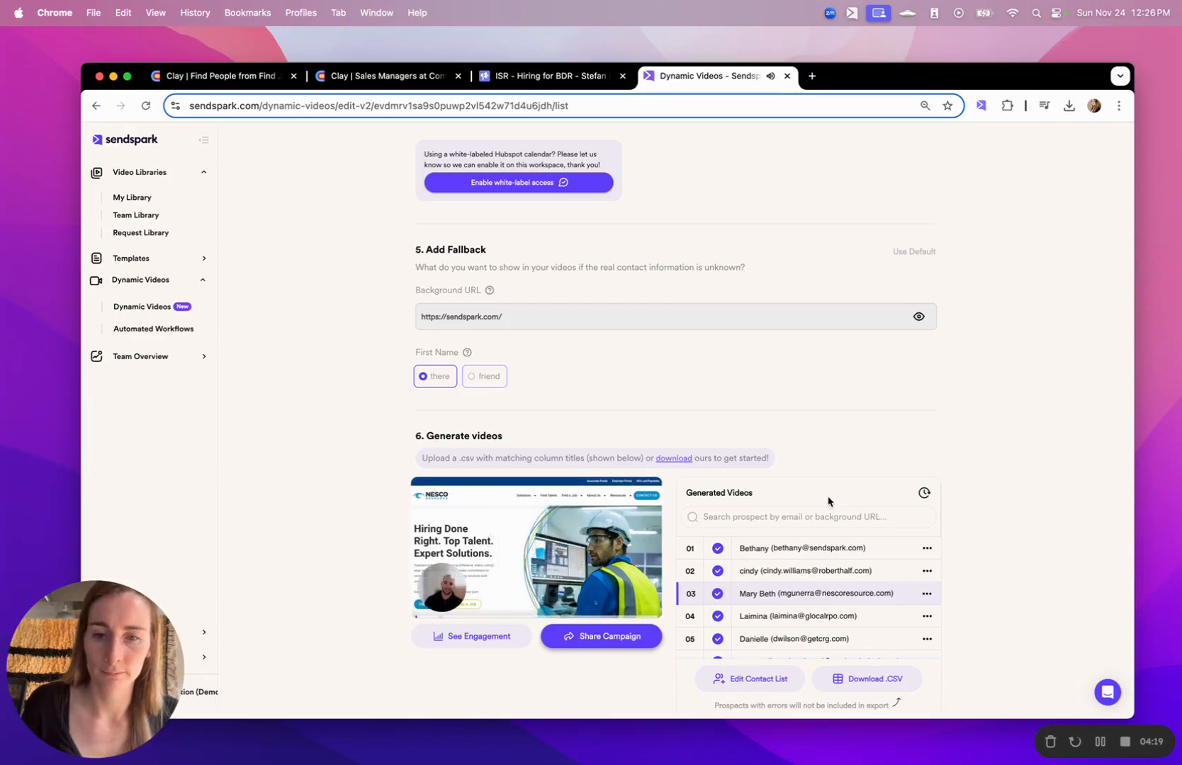
mouse_move(549, 567)
click(836, 616)
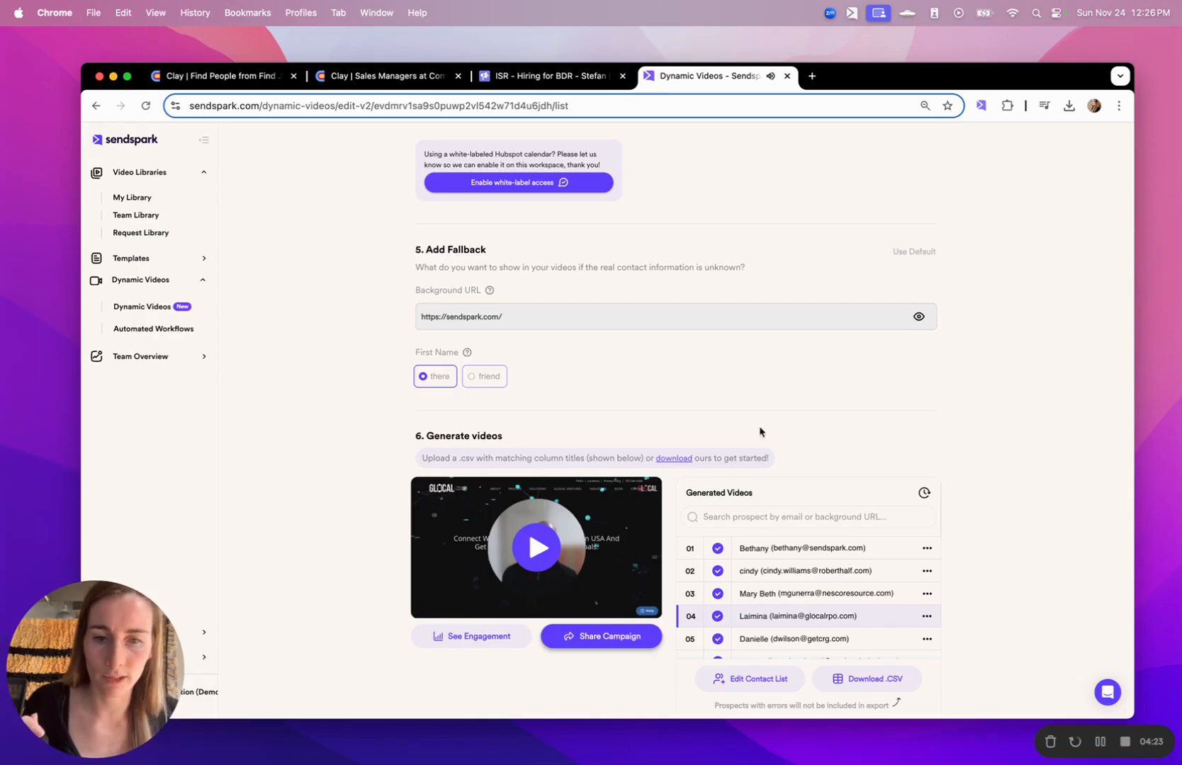
click(538, 550)
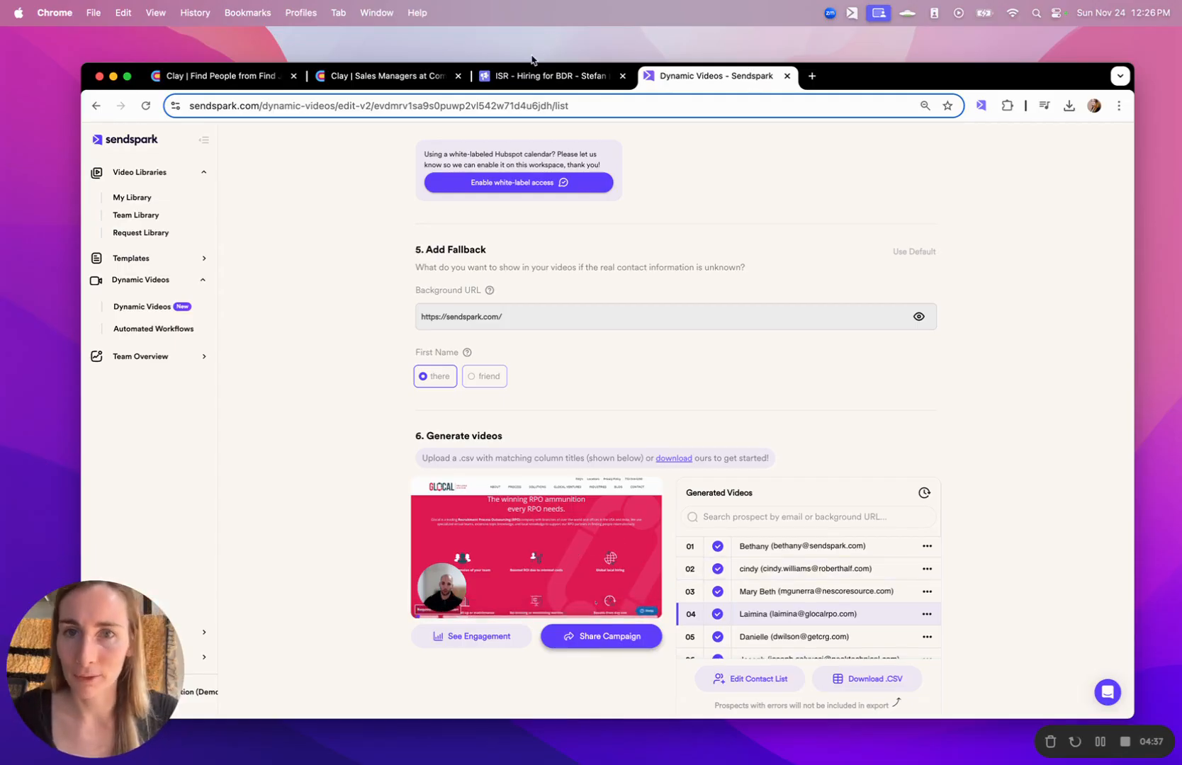
Return to the Clay people table and set the Sendspark action to My Workspace and the duplicate of Outreach Campaign #2.
click(394, 75)
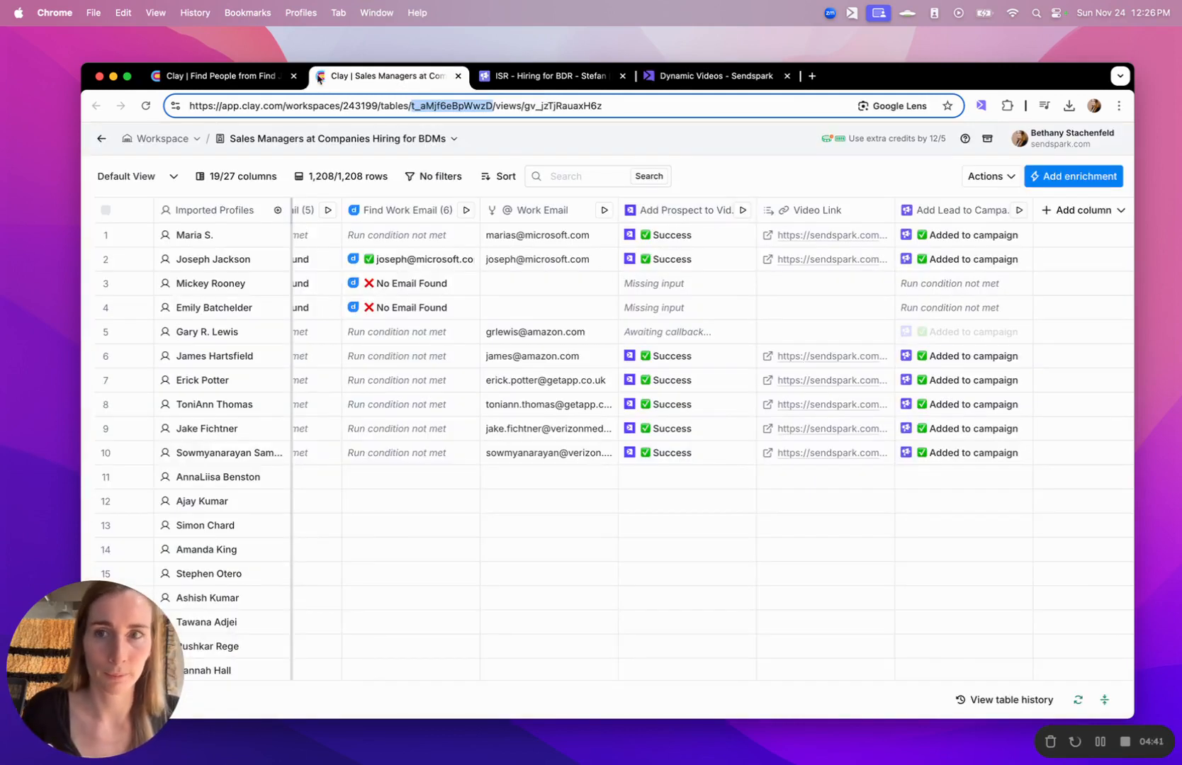
click(220, 75)
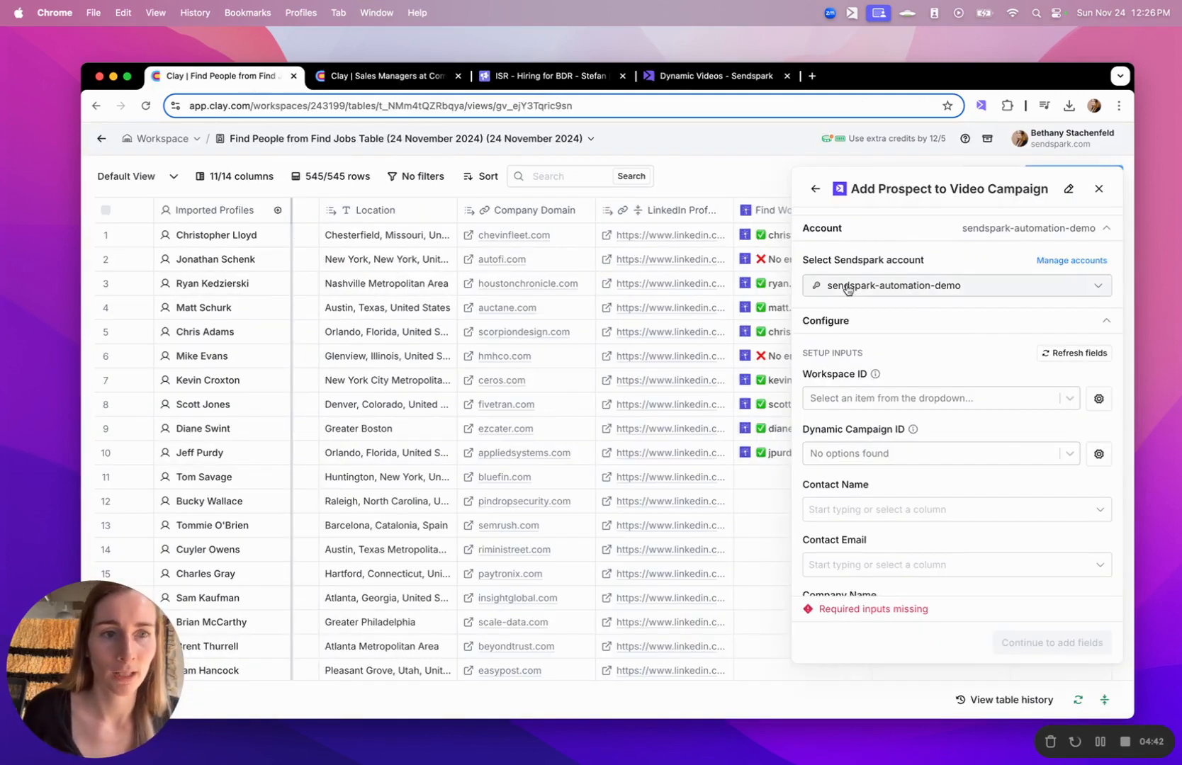
click(893, 403)
click(877, 430)
click(874, 457)
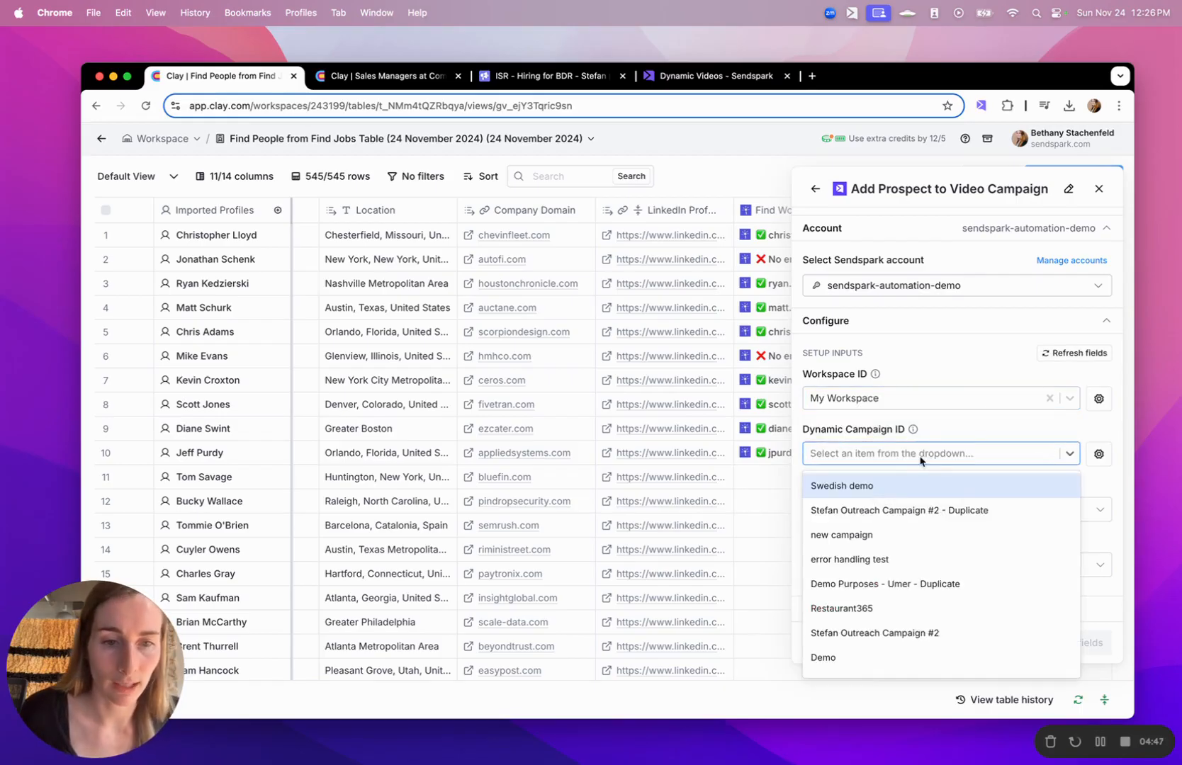
click(891, 510)
Map the Sendspark action's contact name to the First Name column and its contact email to the Work Email column.
scroll(942, 424, down, 3)
click(943, 413)
text(/)
key(BackSpace)
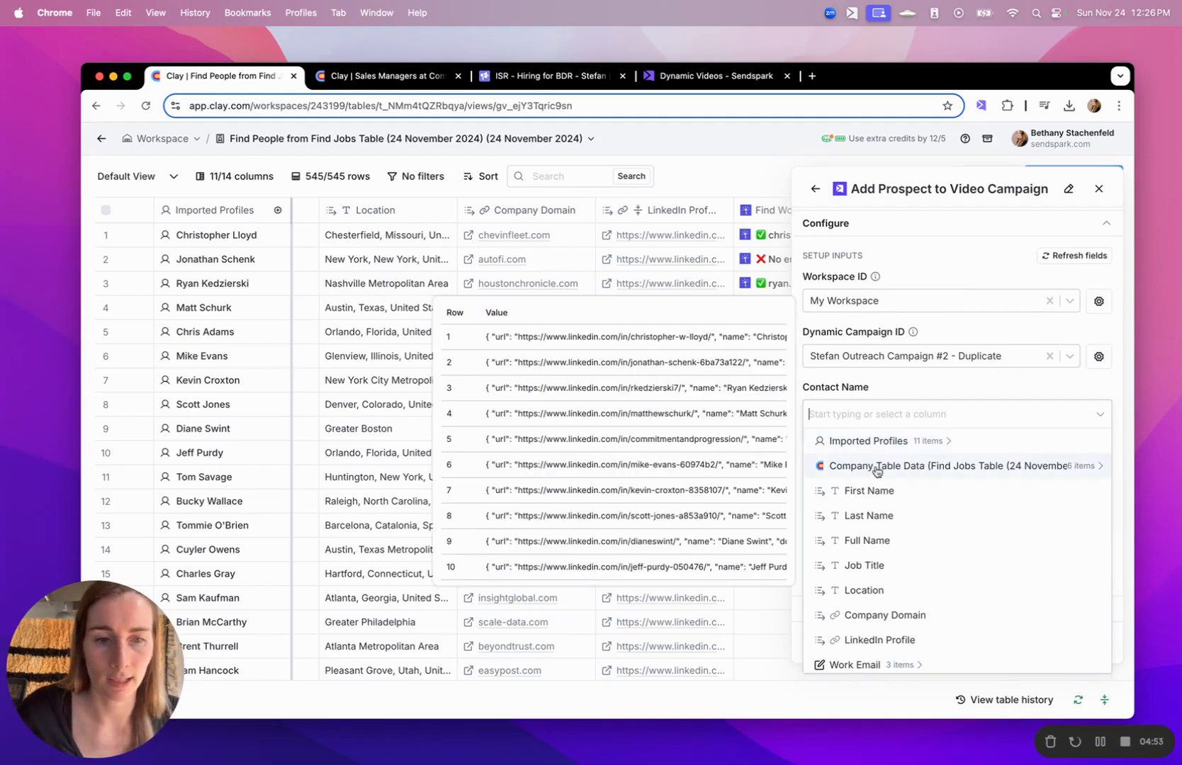
click(868, 490)
scroll(877, 476, down, 1)
click(873, 441)
text(email)
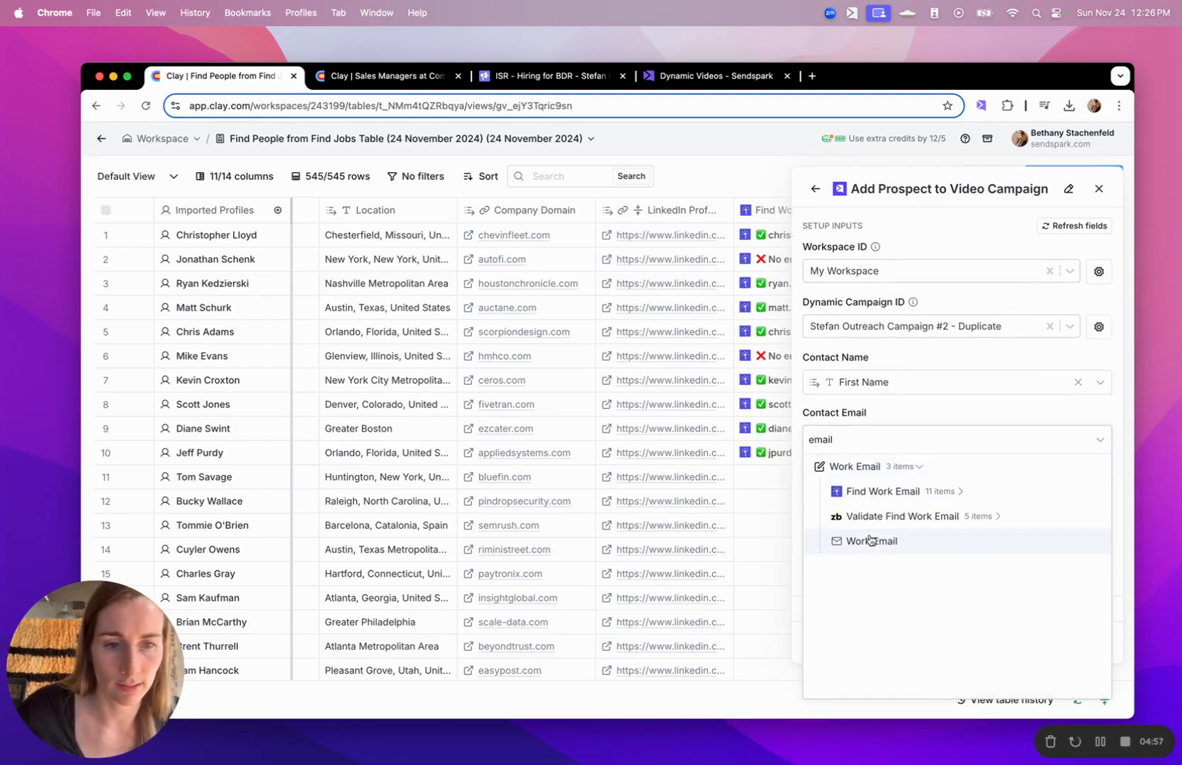
click(870, 541)
Map the company name input to Company Name from the company table data.
click(865, 496)
text(se)
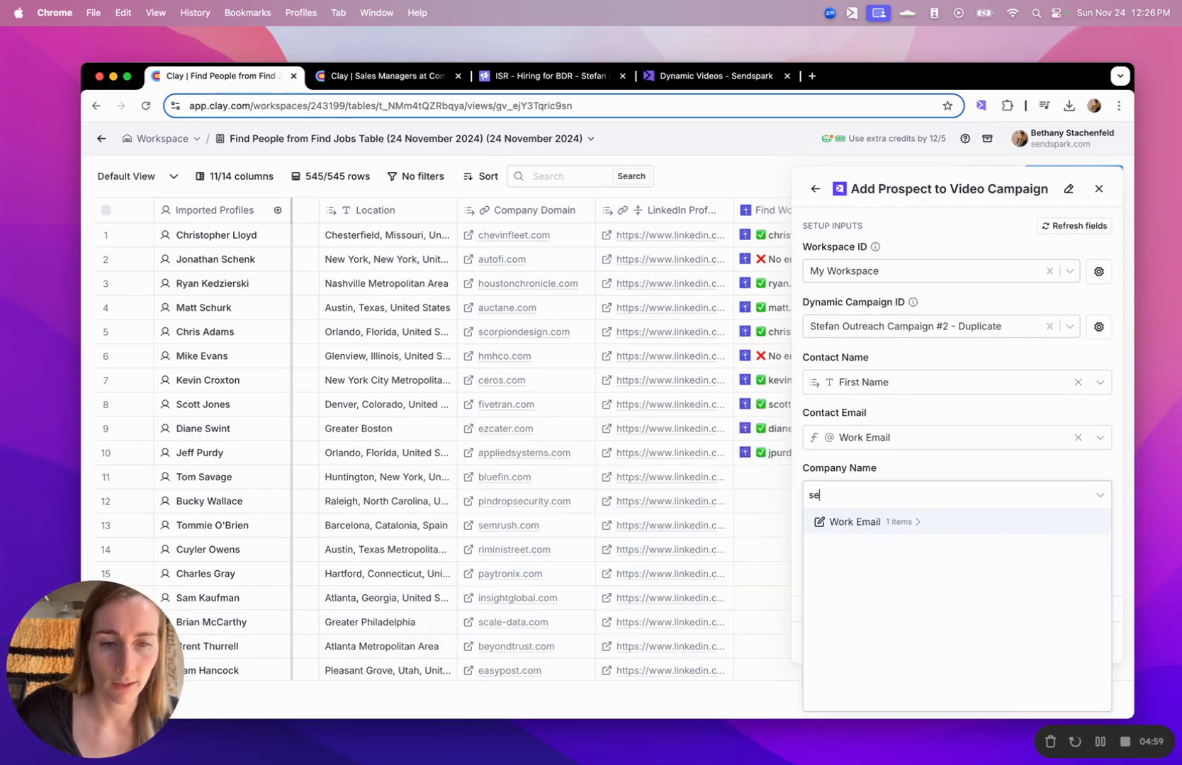
key(BackSpace)
key(BackSpace)
text(comp)
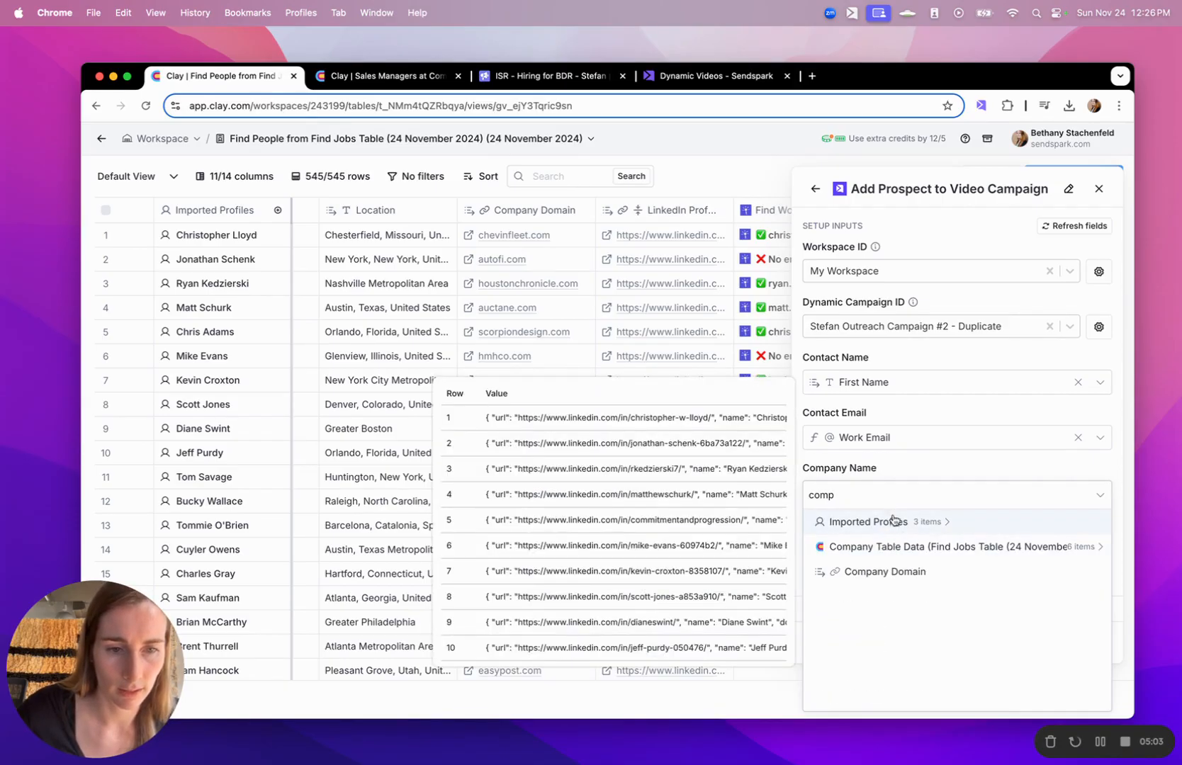
key(BackSpace)
key(BackSpace)
key(BackSpace)
key(BackSpace)
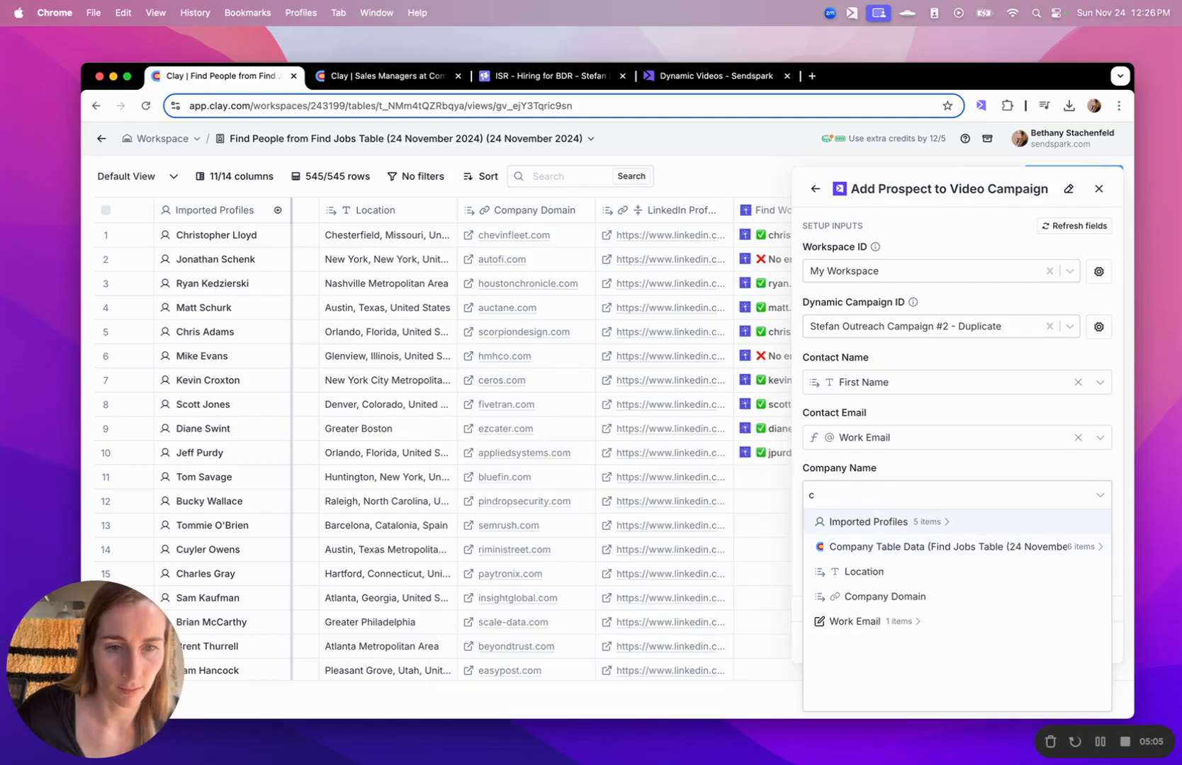
text(name)
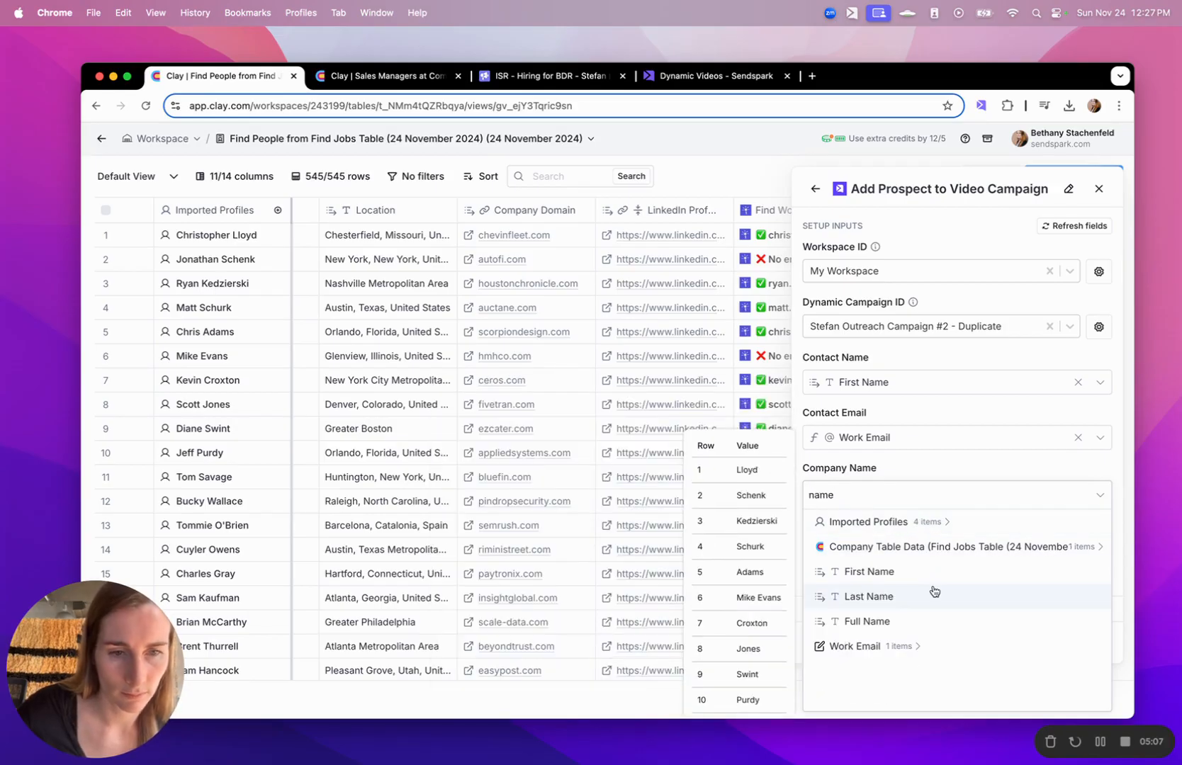
click(931, 544)
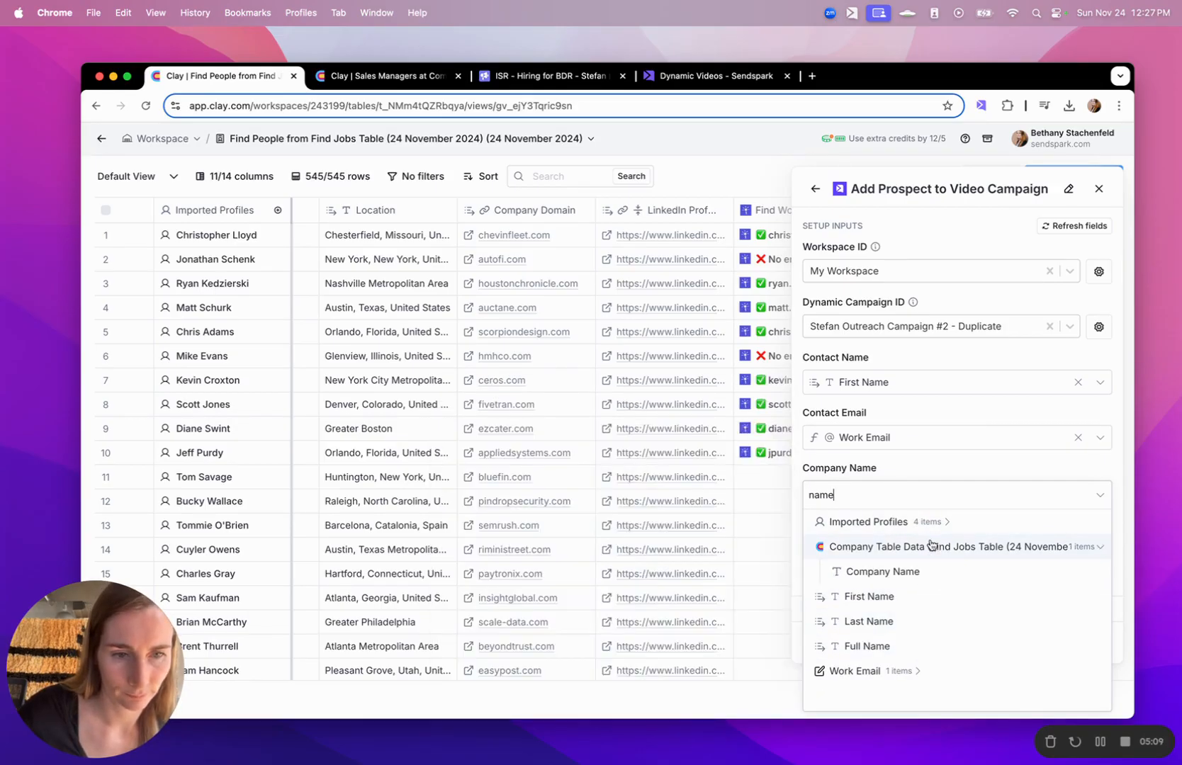
click(896, 572)
Map the job title input to the Job Title column and the background URL to the Company Domain column.
scroll(923, 457, down, 2)
click(909, 476)
text(job)
click(877, 527)
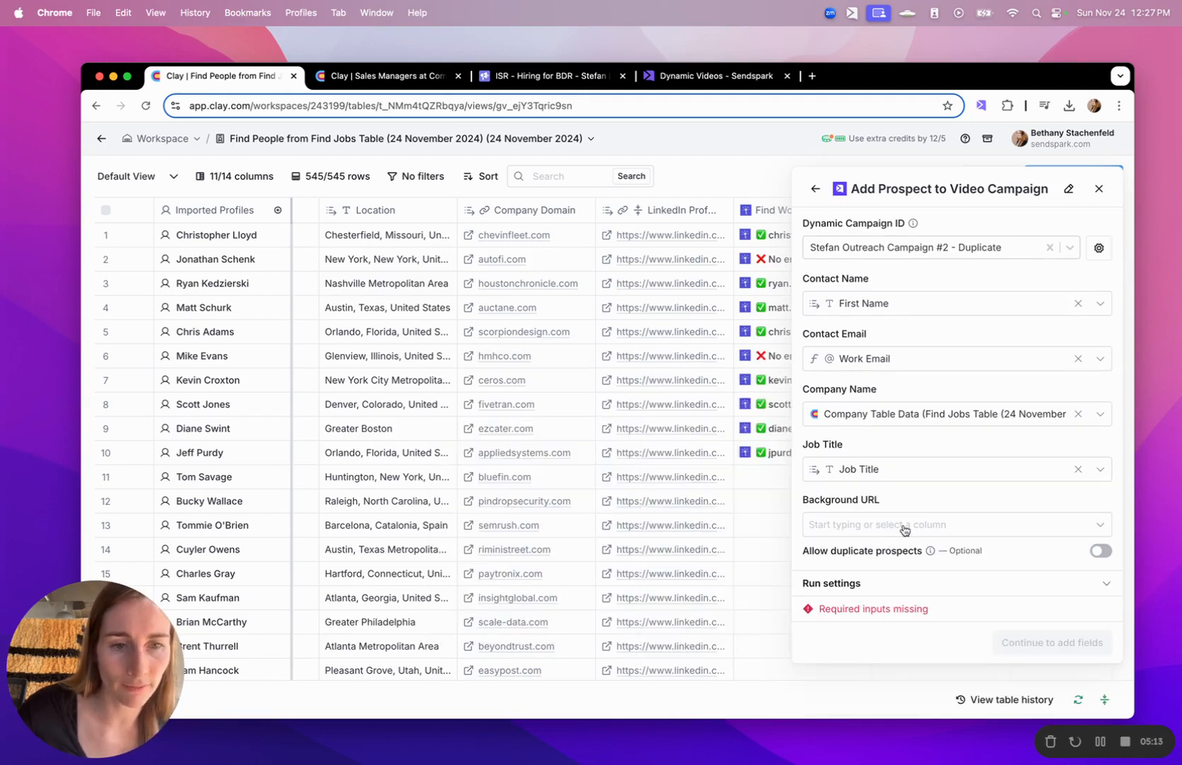
click(899, 527)
text(domain)
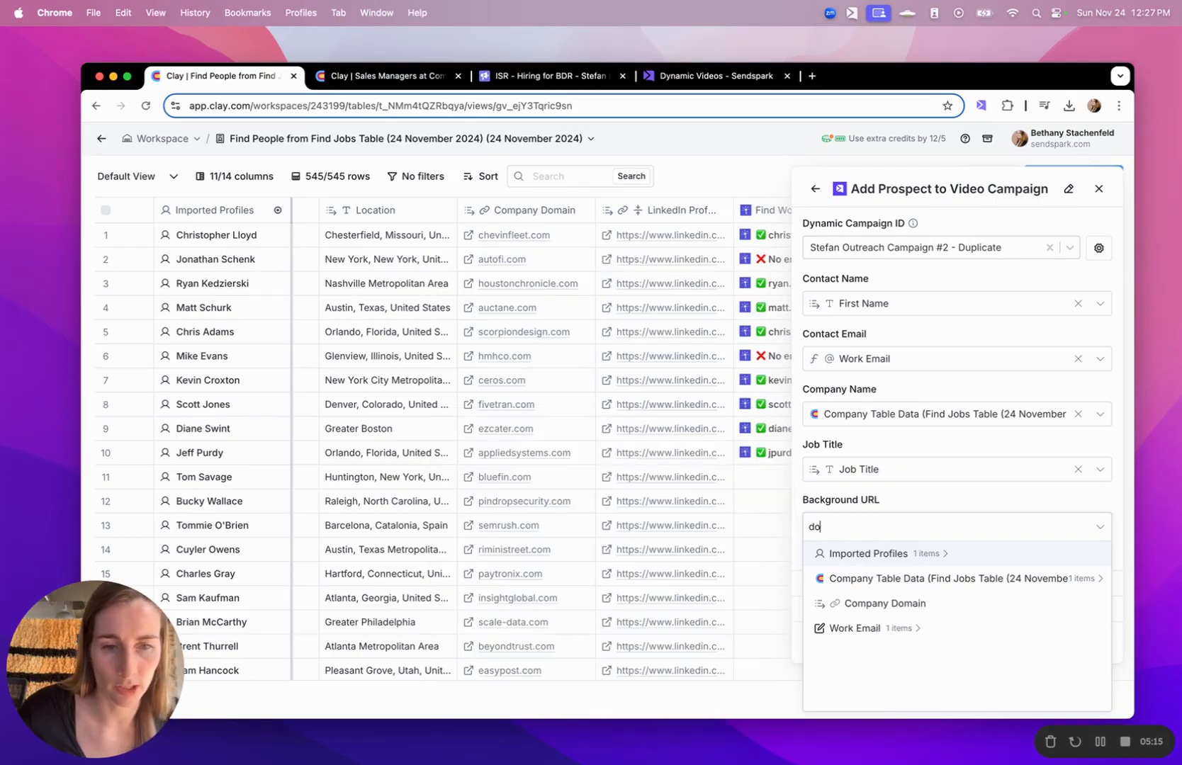
click(894, 603)
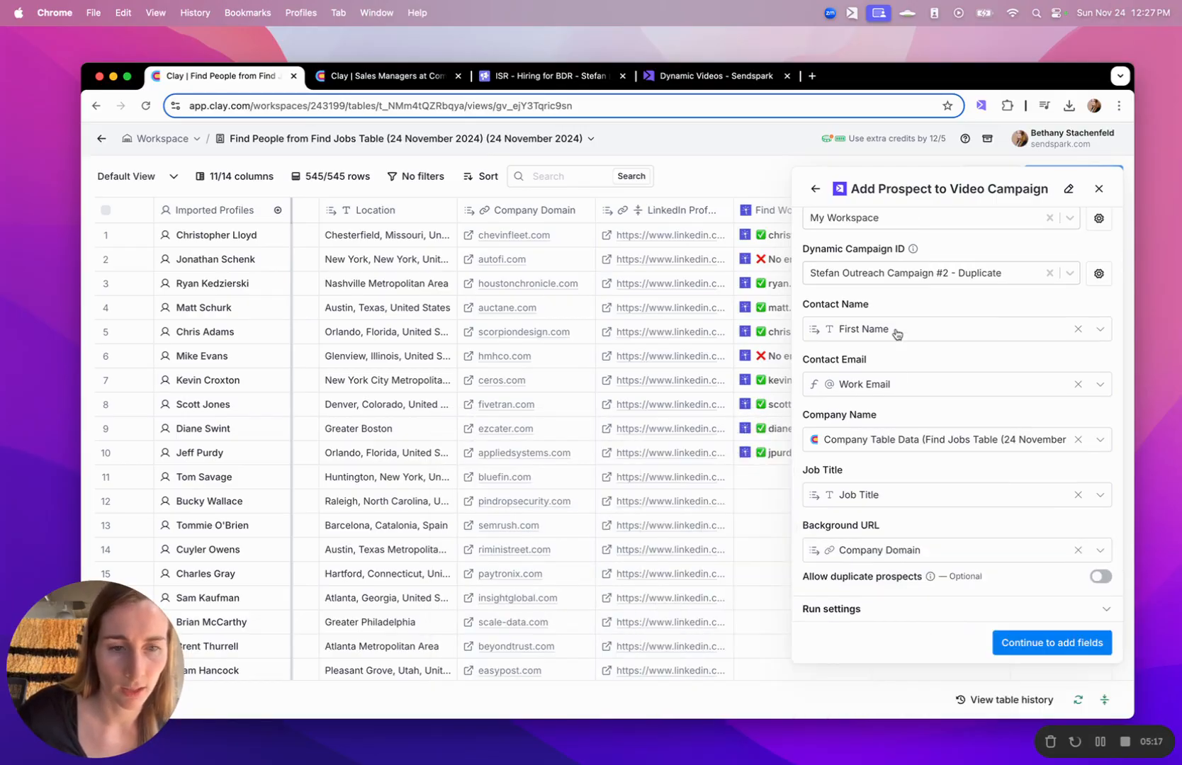
Continue past the output fields without adding any columns, and save and run the Sendspark action on 10 rows.
click(1060, 645)
click(1082, 645)
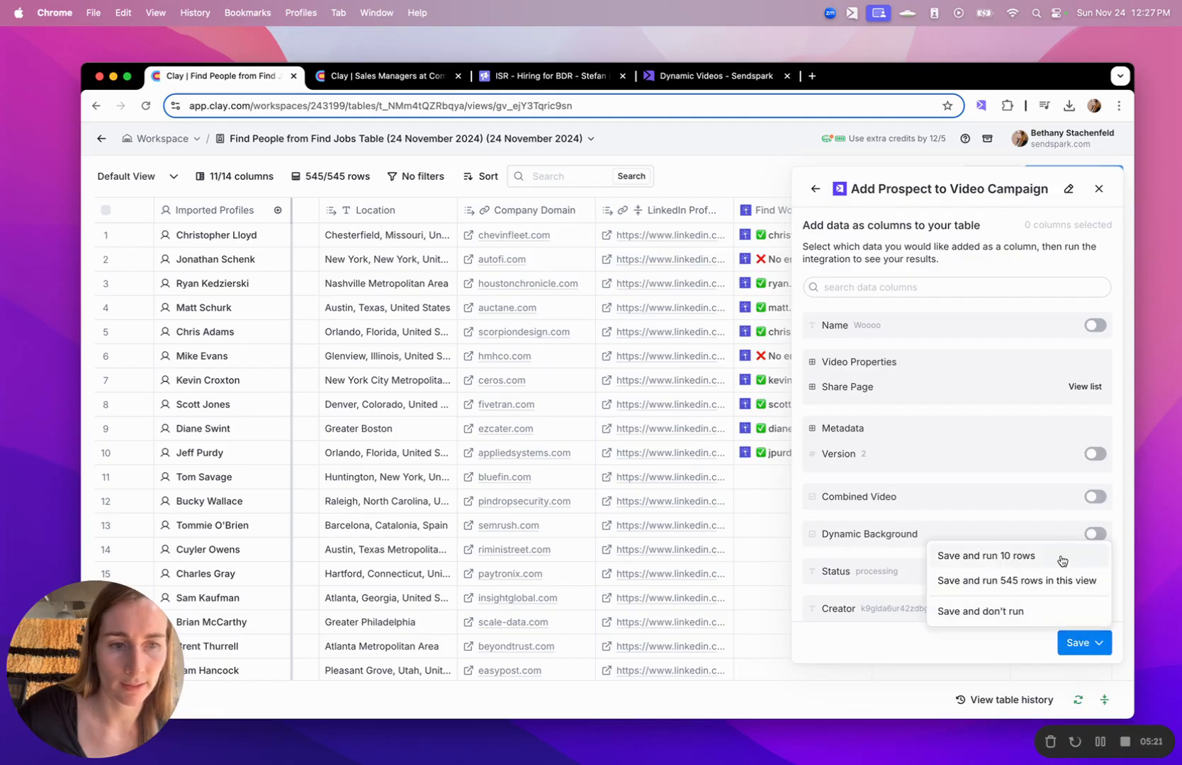
click(1060, 560)
scroll(616, 321, right, 2)
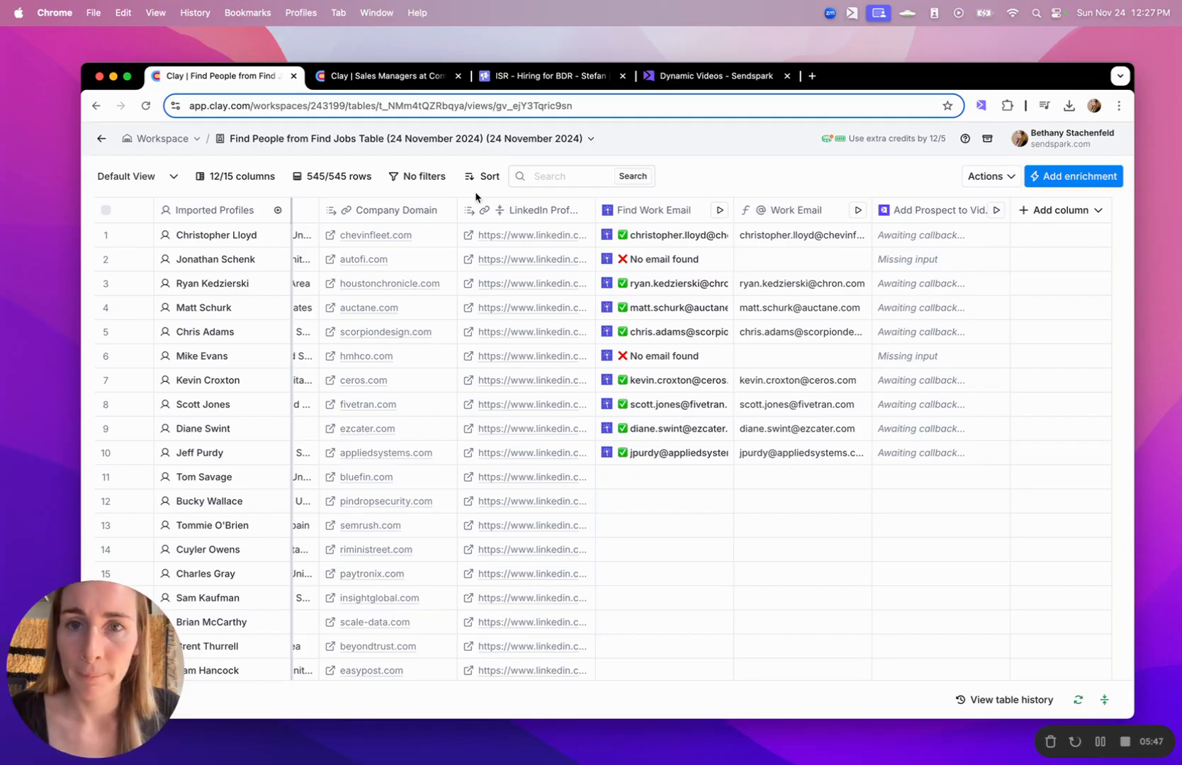
Switch to Smartlead and review the "Scaling BDRs" and "Video for you" emails in the hiring campaign's sequence.
click(543, 77)
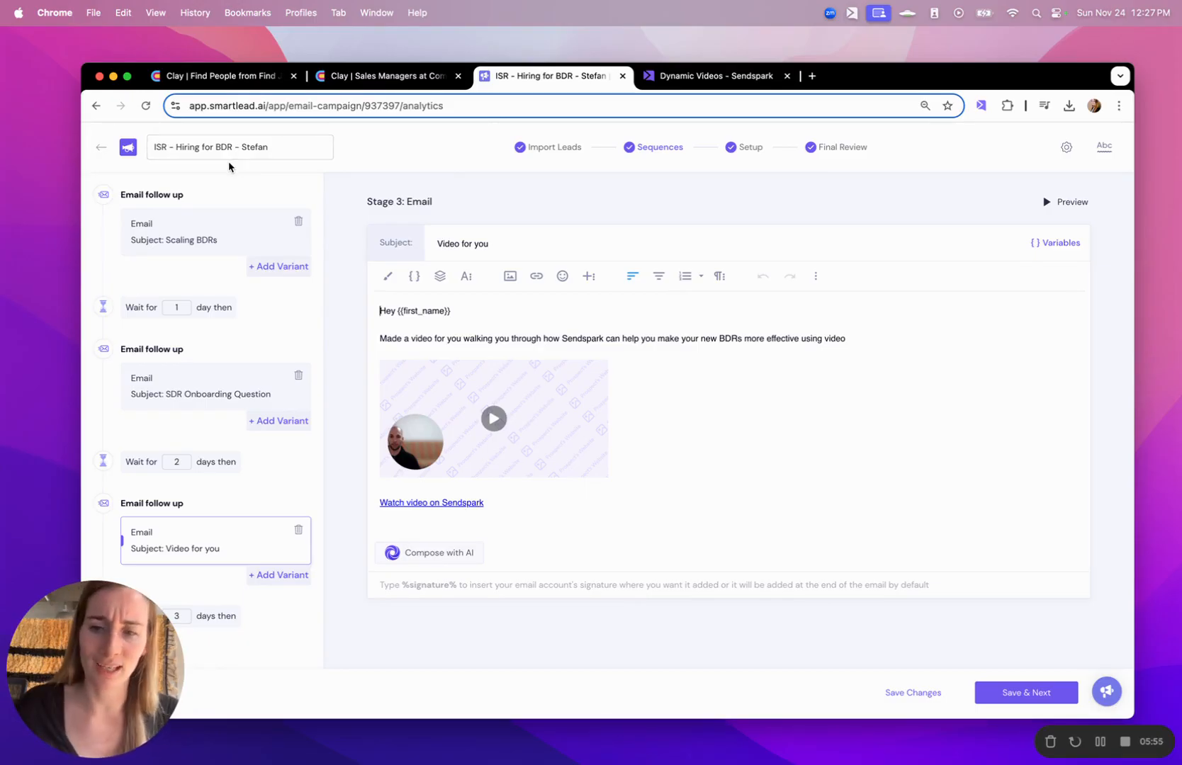
click(226, 229)
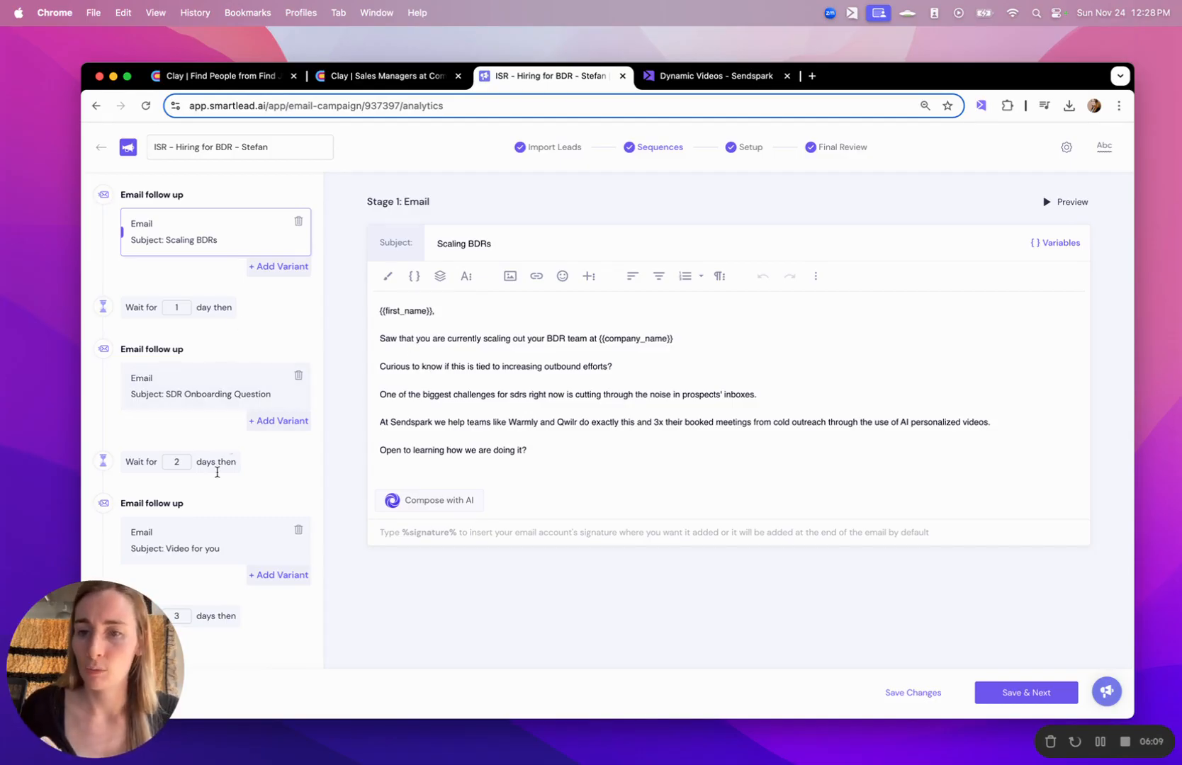
click(208, 540)
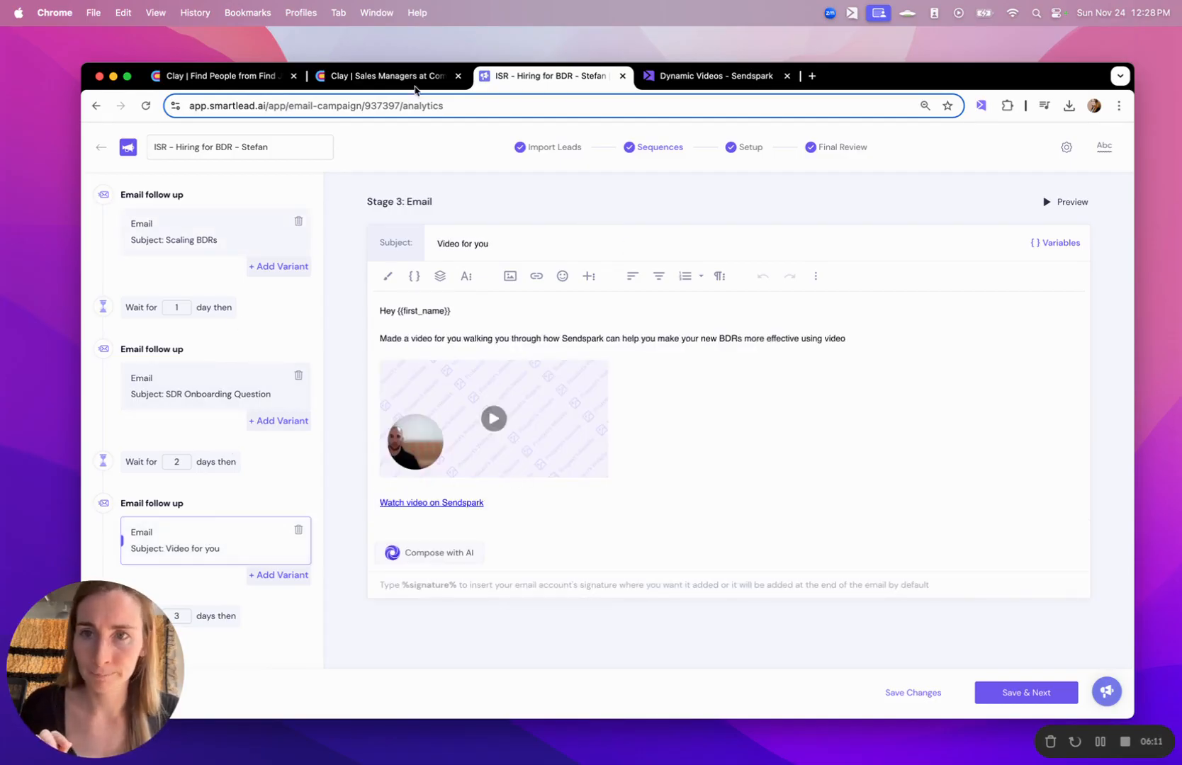
Switch to Sendspark, open the campaign's sharing options, search for "smar" and copy the Smartlead (Image URL) snippet.
click(712, 76)
scroll(597, 623, down, 2)
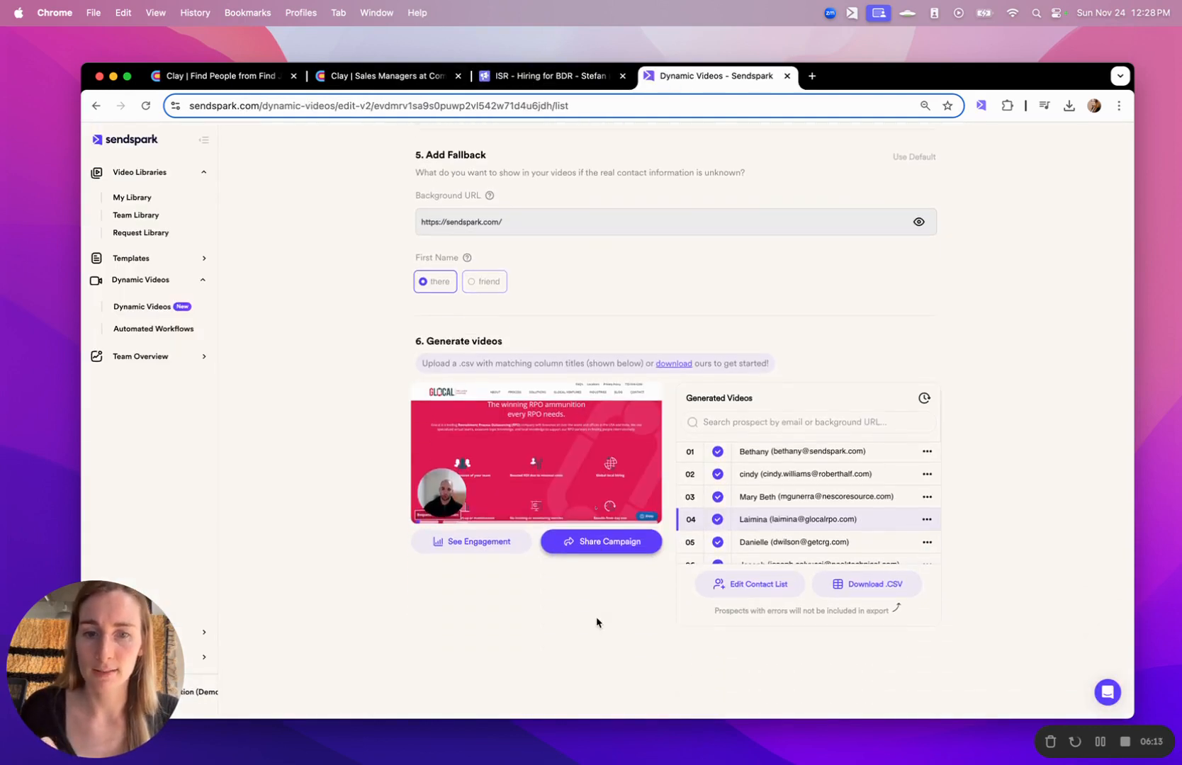
click(600, 543)
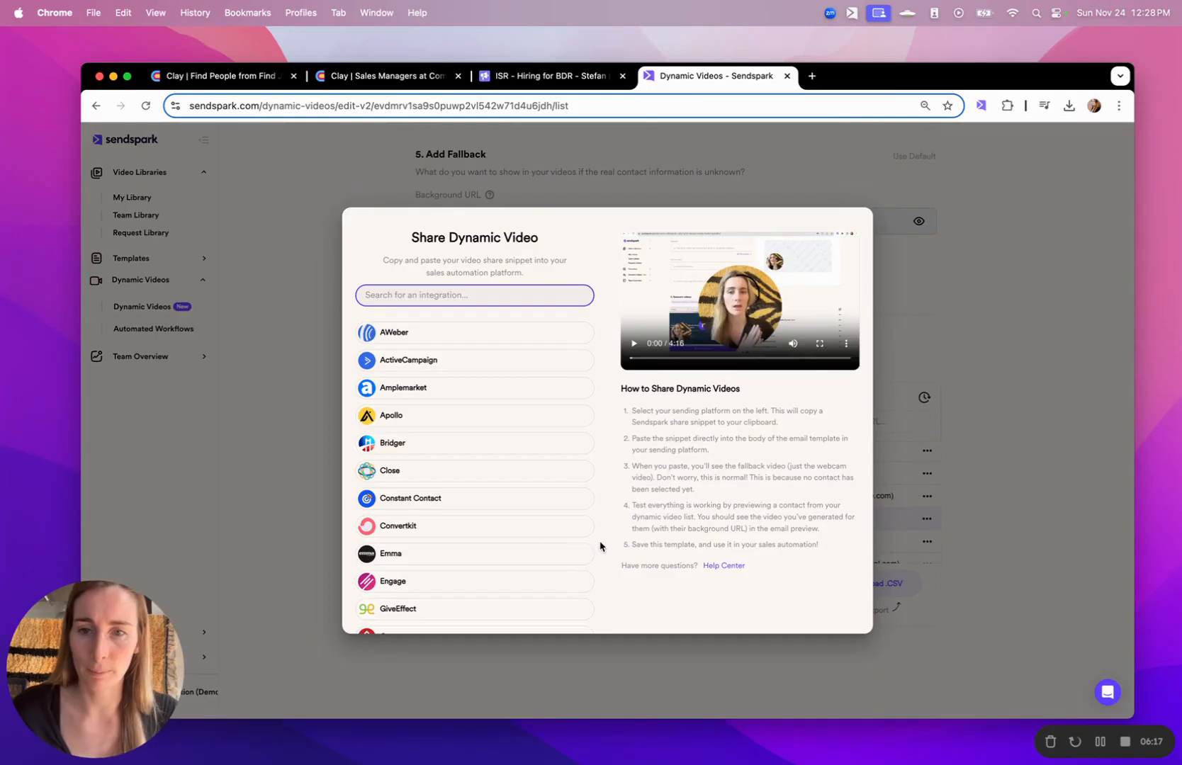
scroll(459, 444, down, 10)
text(smar)
click(425, 332)
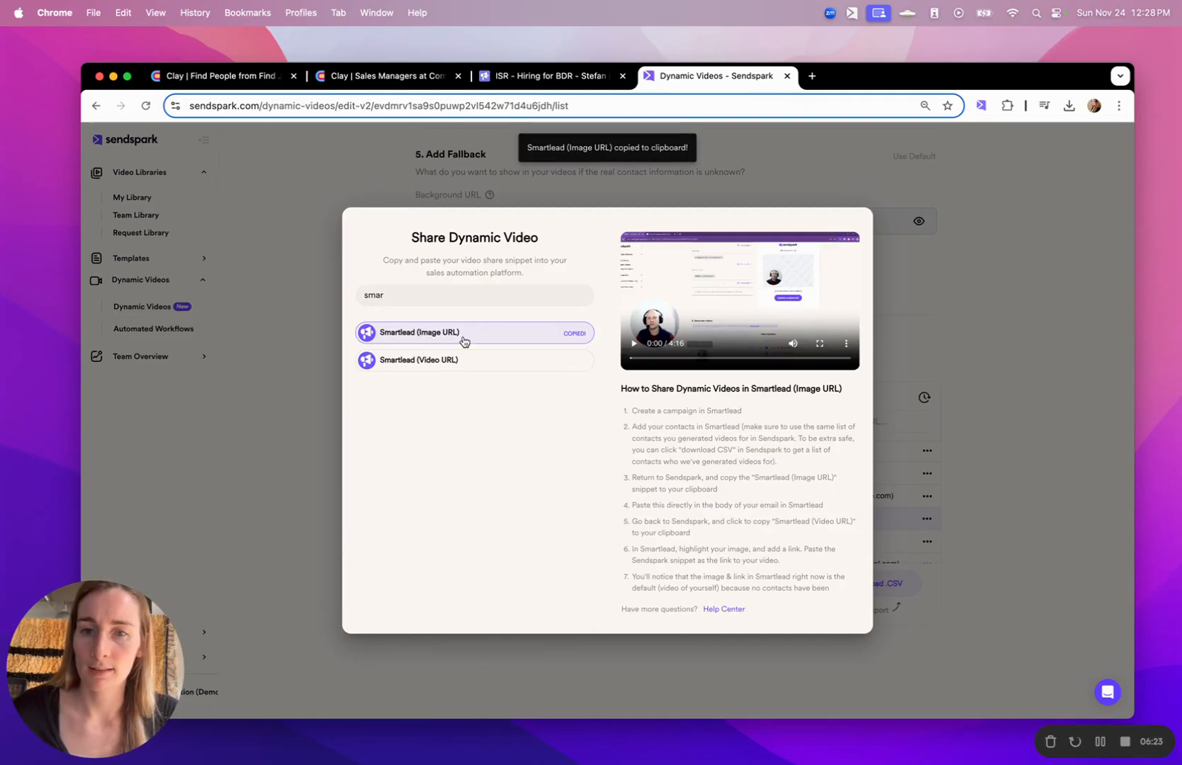
Return to Smartlead and paste the video image snippet below the existing link in the "Video for you" email.
click(557, 75)
click(543, 488)
click(551, 520)
key(Return)
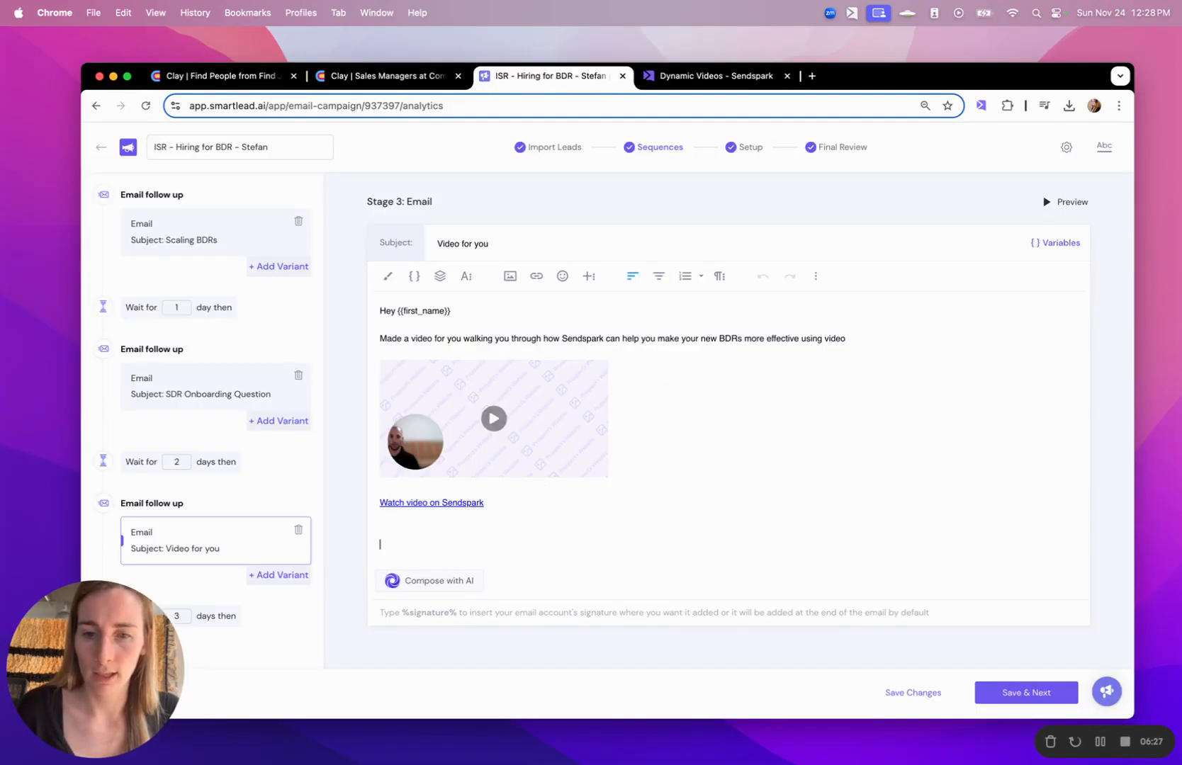
key(cmd+v)
scroll(509, 525, down, 1)
click(611, 621)
key(Return)
scroll(478, 562, down, 1)
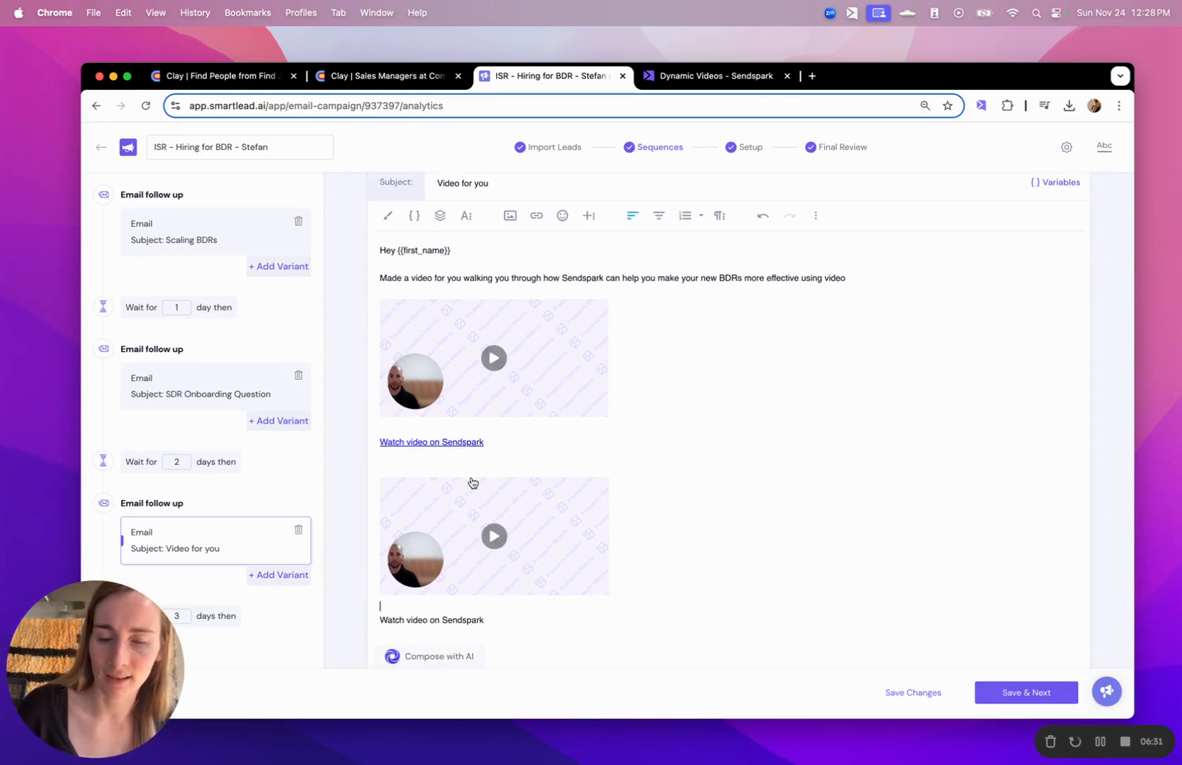
Copy the Smartlead (Video URL) snippet from Sendspark and return to the "Video for you" email in Smartlead.
double_click(458, 621)
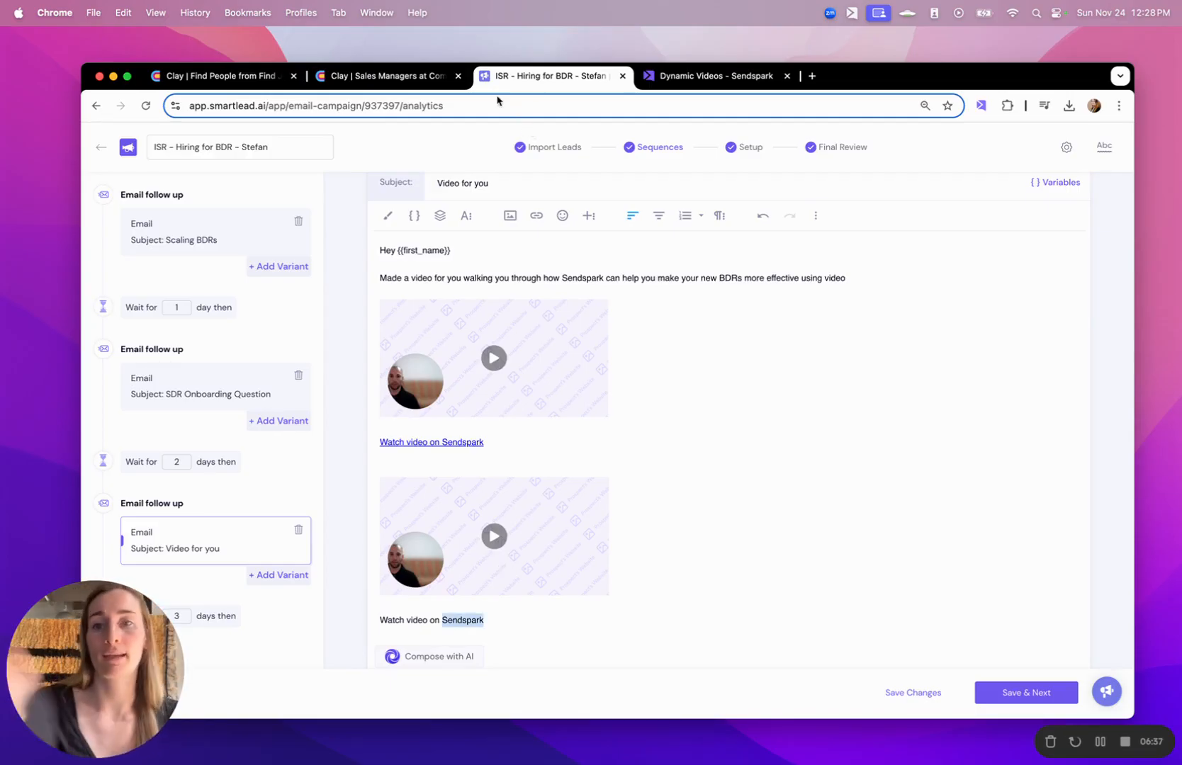
click(689, 83)
click(470, 359)
click(554, 83)
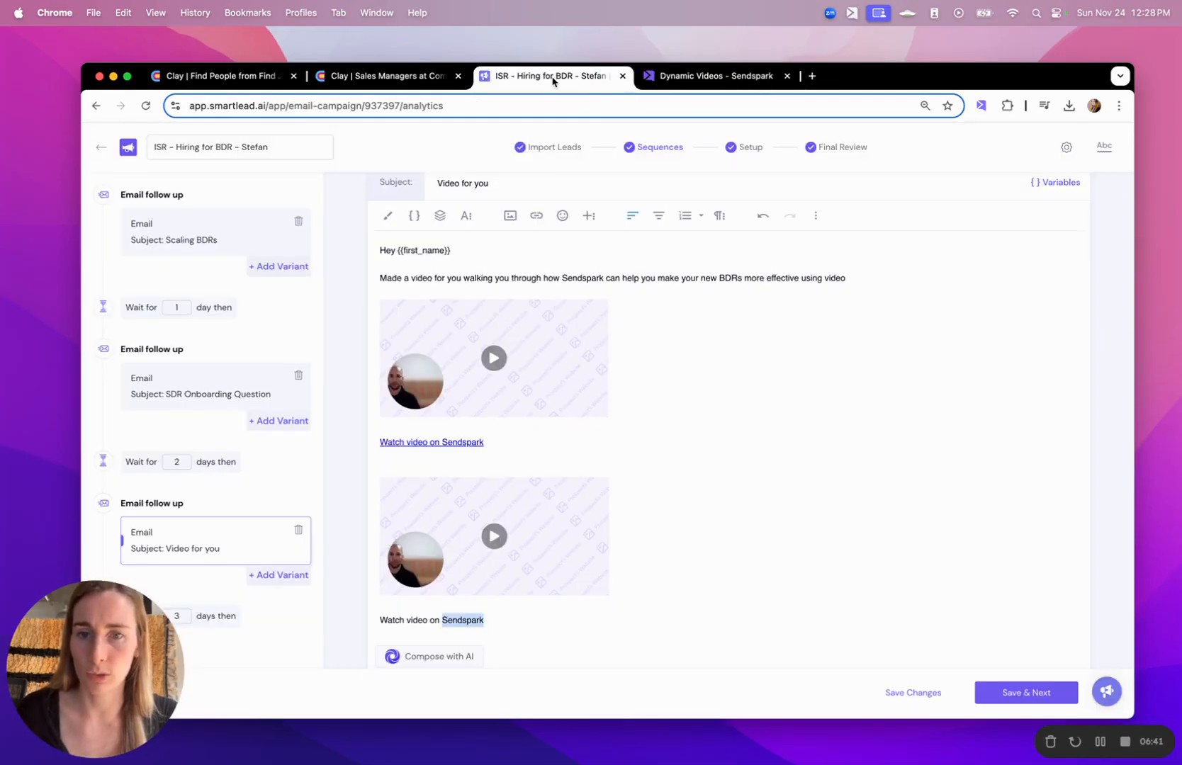
Link the newly pasted thumbnail and its "Watch video on Sendspark" text to the copied video URL.
click(517, 353)
click(496, 537)
click(494, 532)
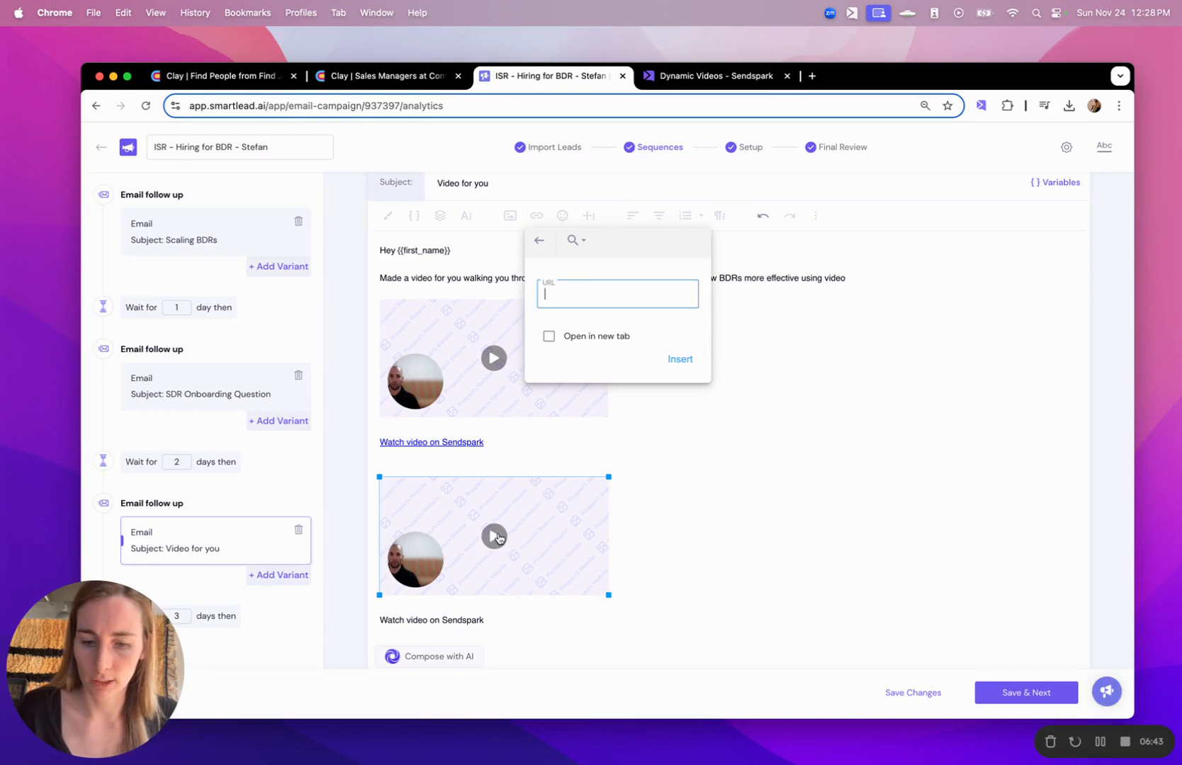
click(493, 533)
triple_click(448, 622)
key(super+k)
key(super+v)
key(Return)
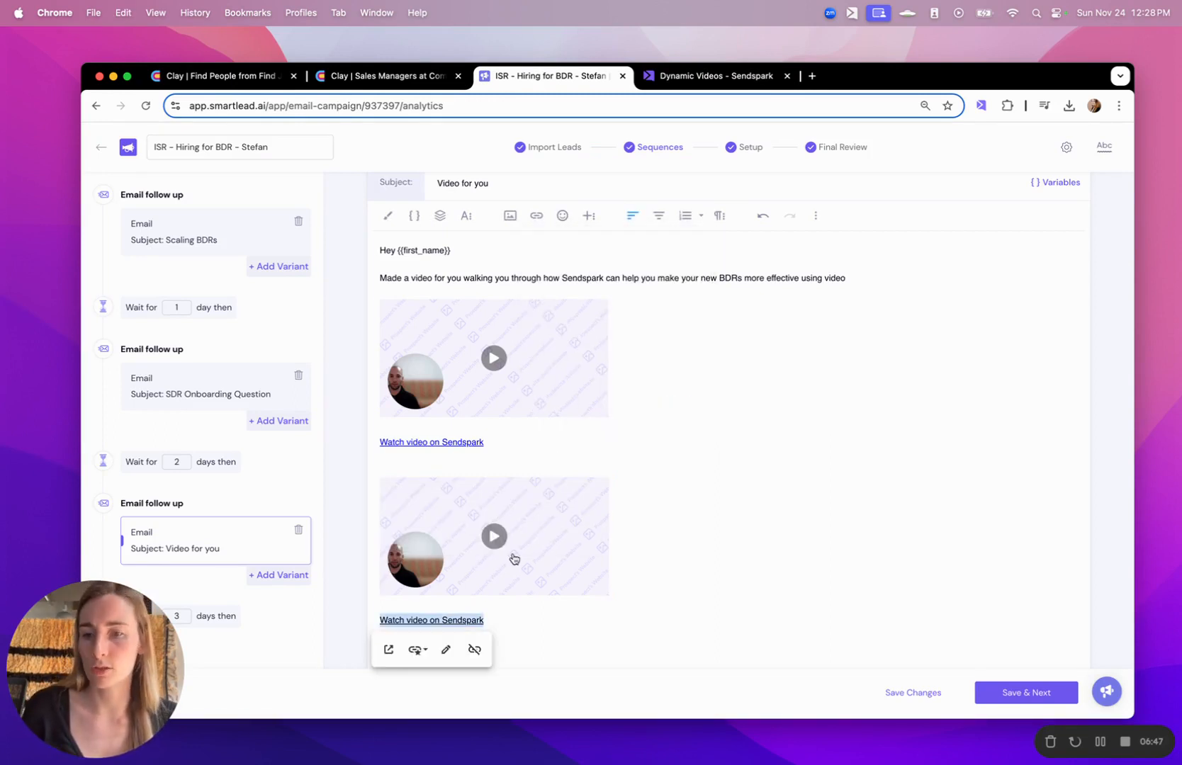
click(509, 622)
Recheck the Smartlead snippets in Sendspark, and delete the duplicate thumbnail and link from the "Video for you" email.
click(700, 80)
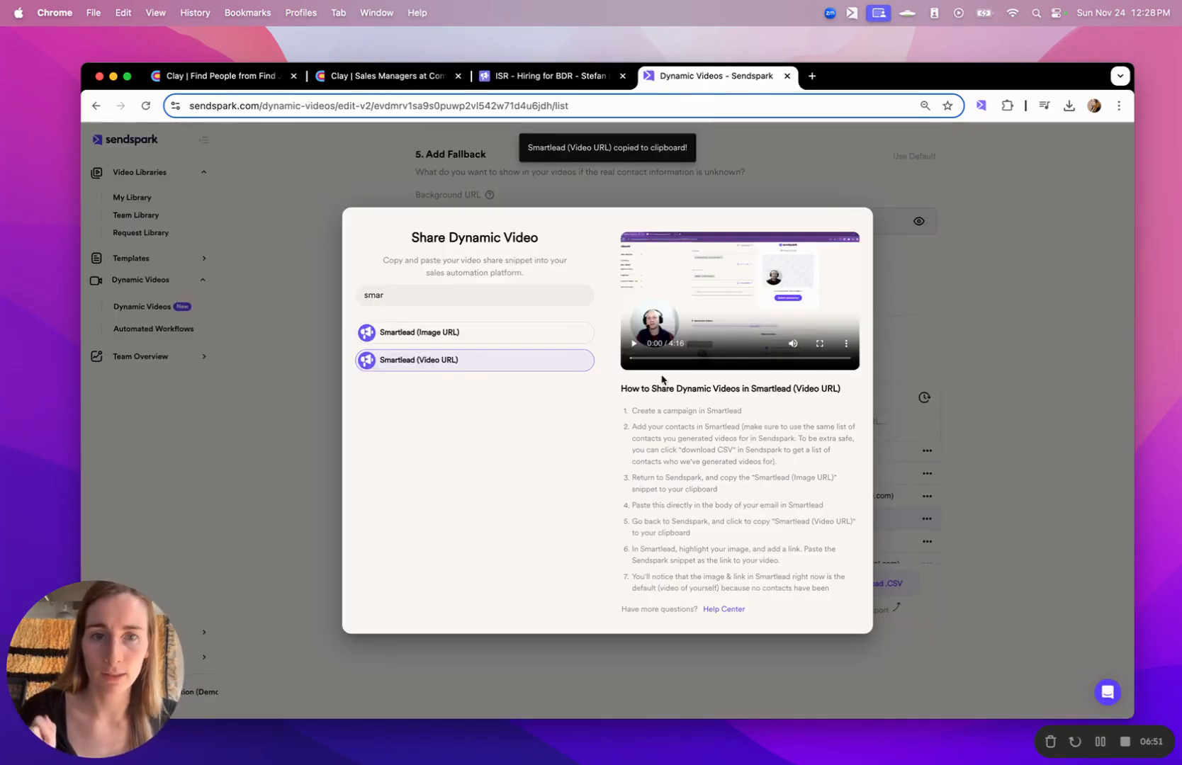
click(509, 77)
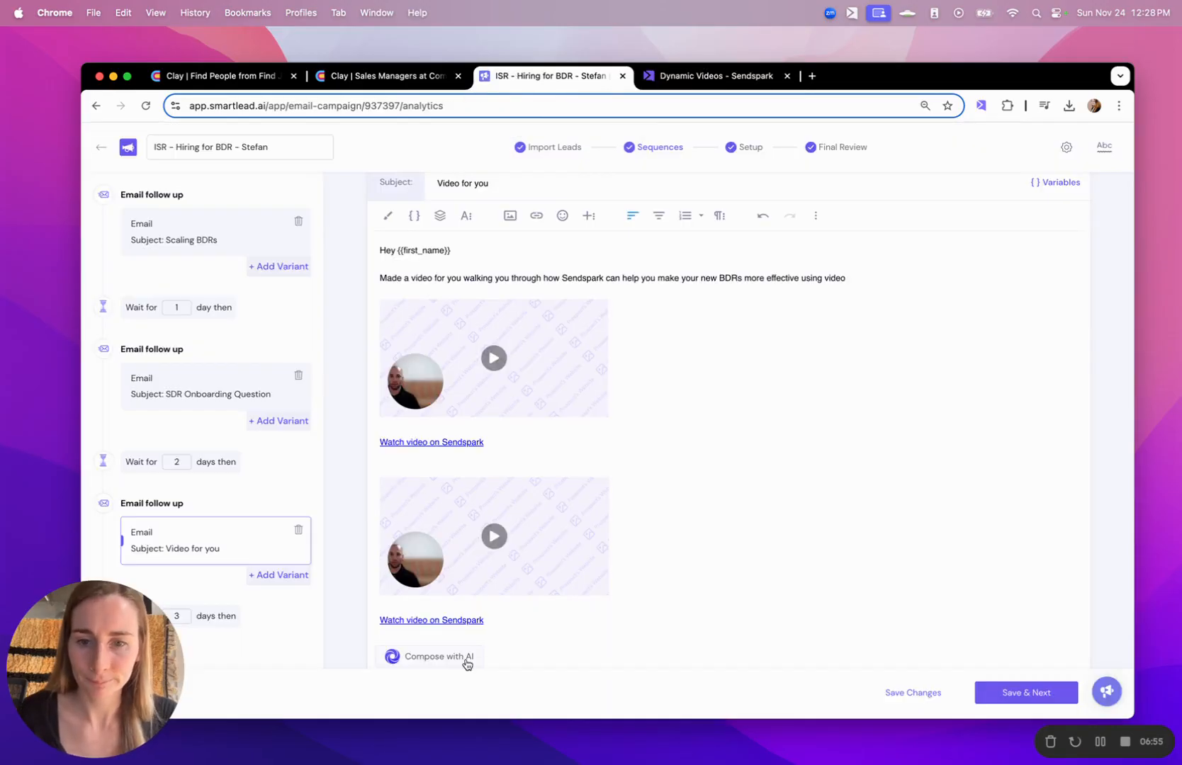
drag(509, 622, 384, 497)
key(BackSpace)
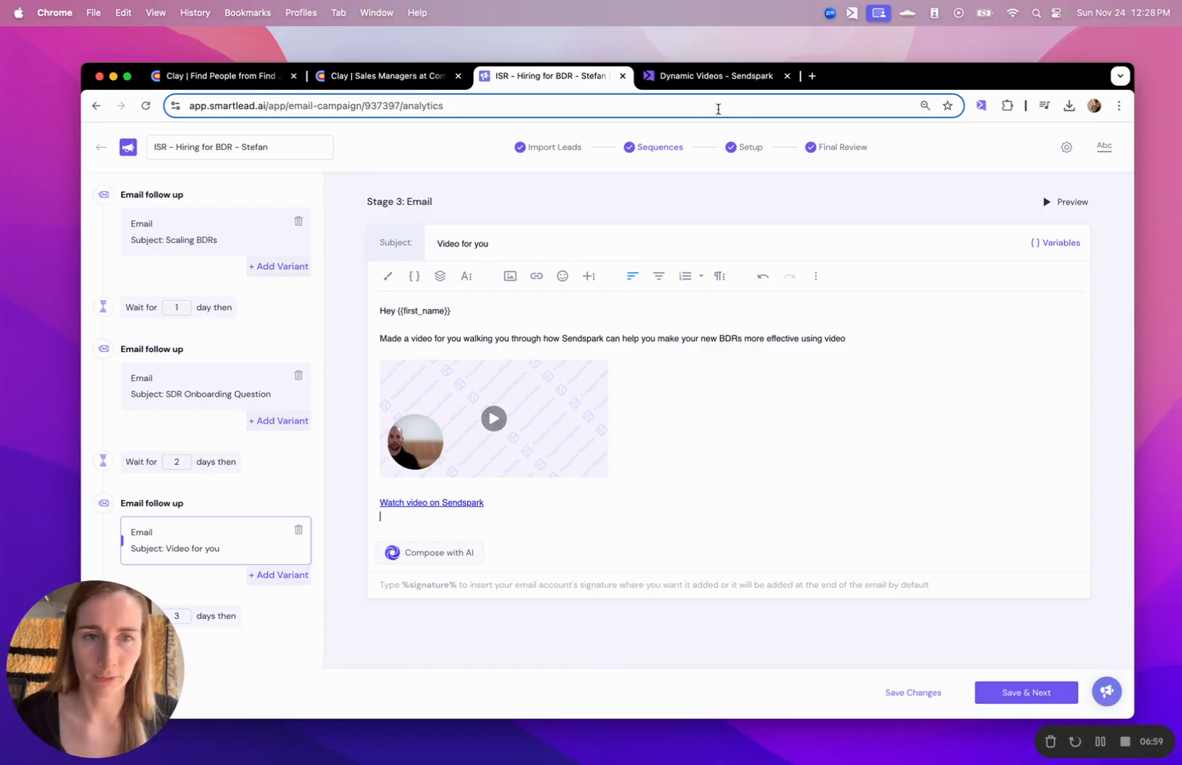
Open the campaign's final review and preview Email - 3 for the first four leads.
click(843, 147)
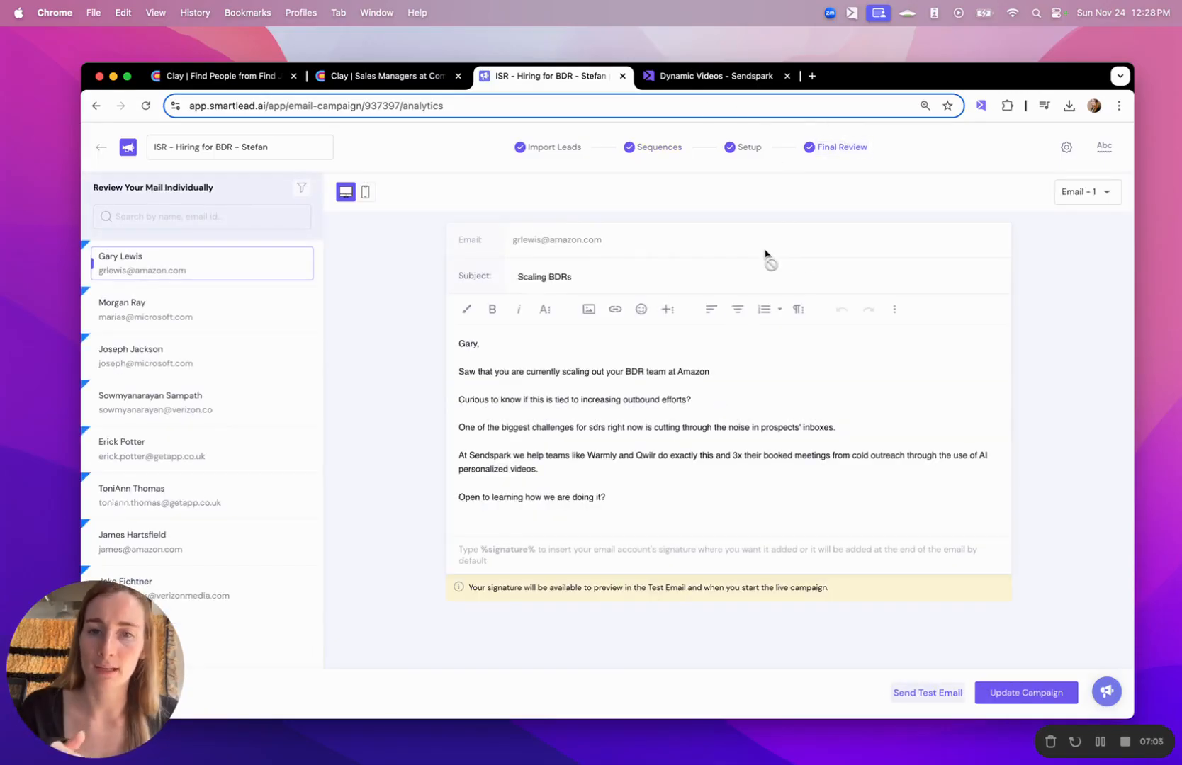
click(1090, 203)
click(1082, 252)
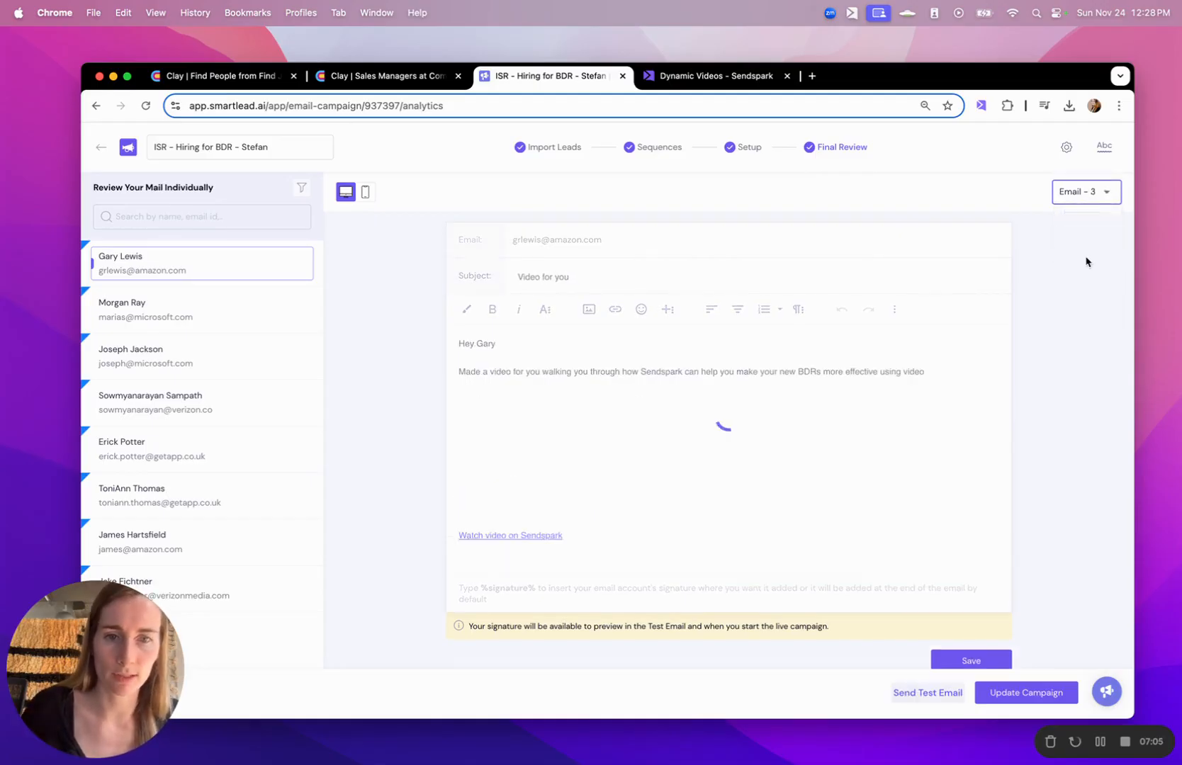
click(227, 315)
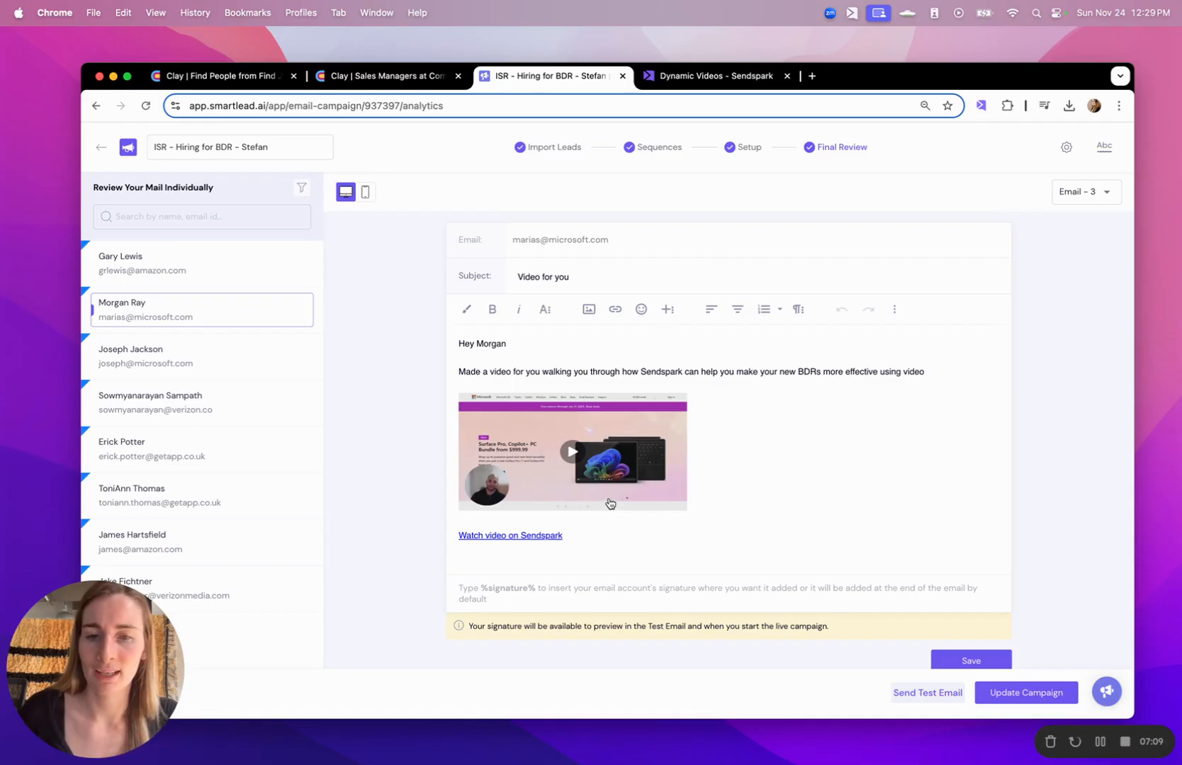
click(157, 349)
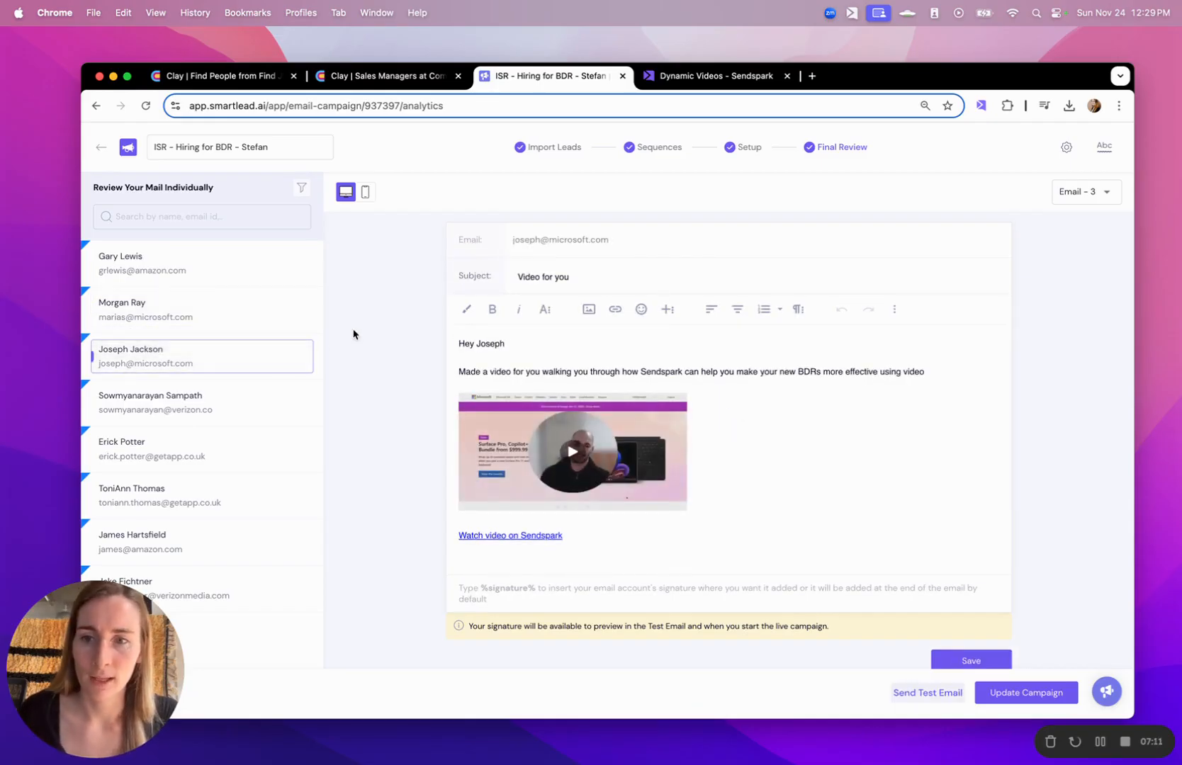
click(211, 401)
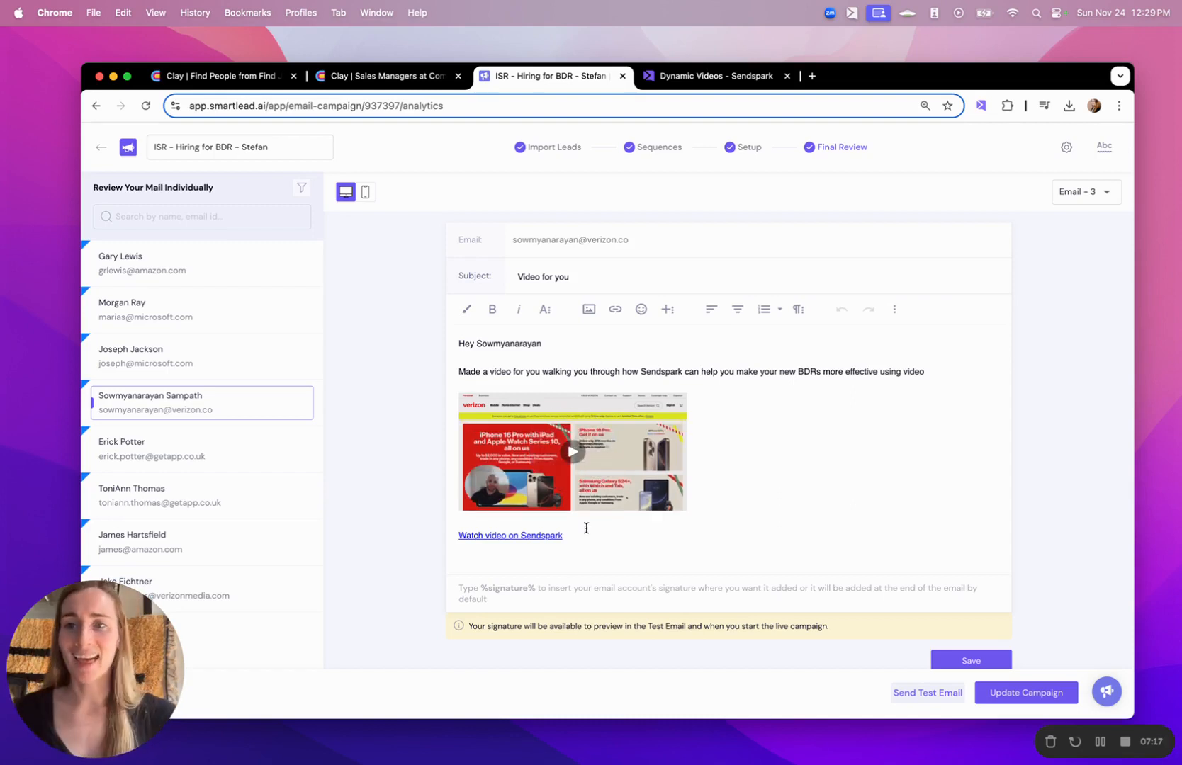
Switch to the Clay people table and add a Smartlead.ai "Add Lead to Campaign" enrichment column.
click(238, 87)
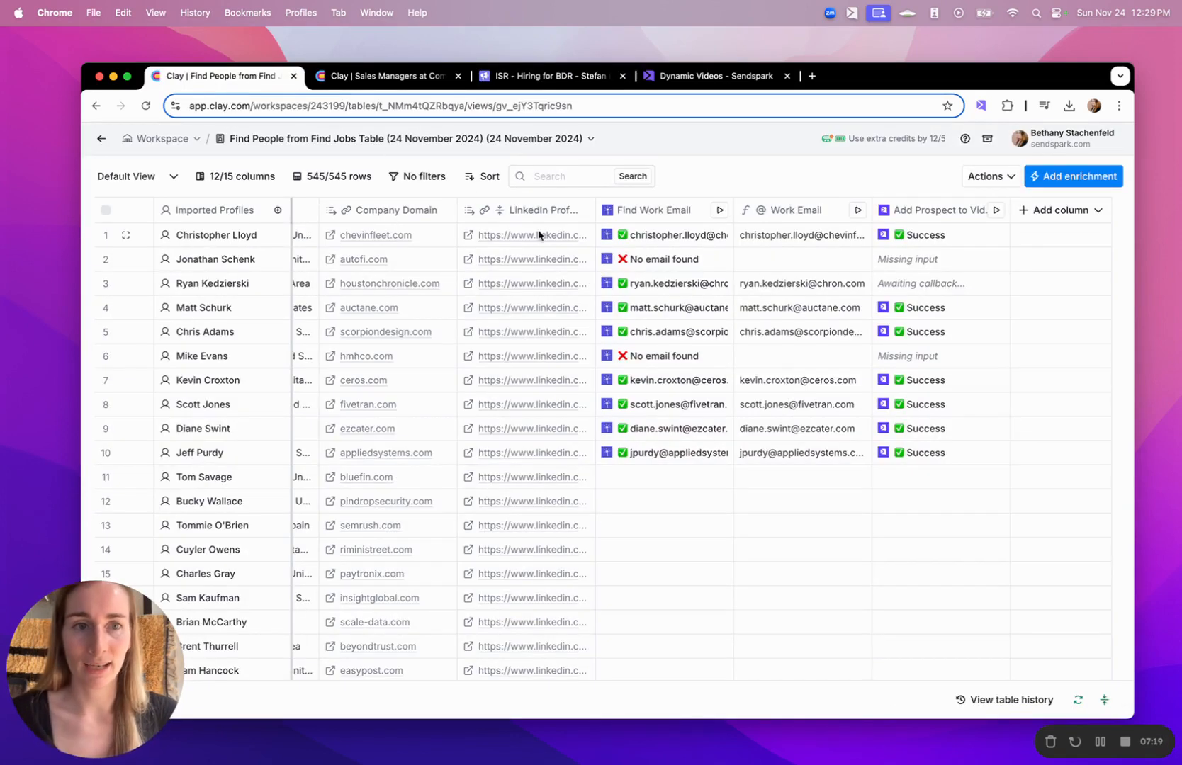
click(1059, 211)
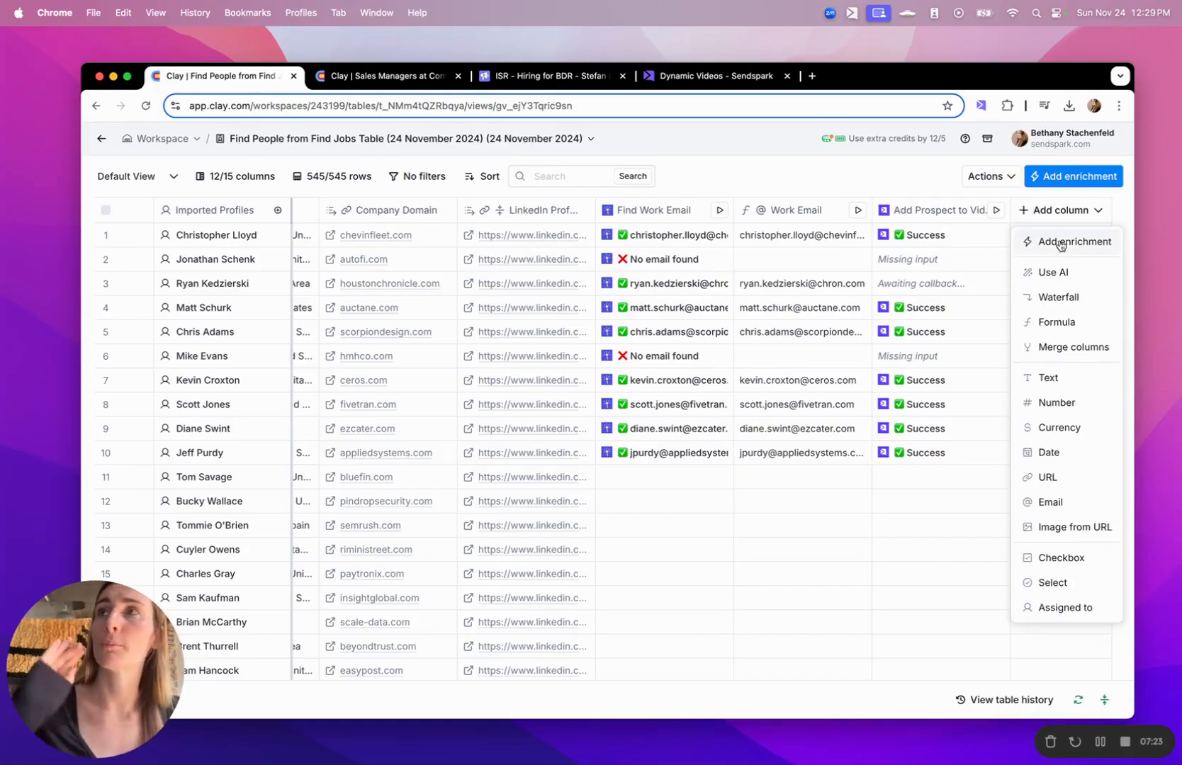
click(1059, 245)
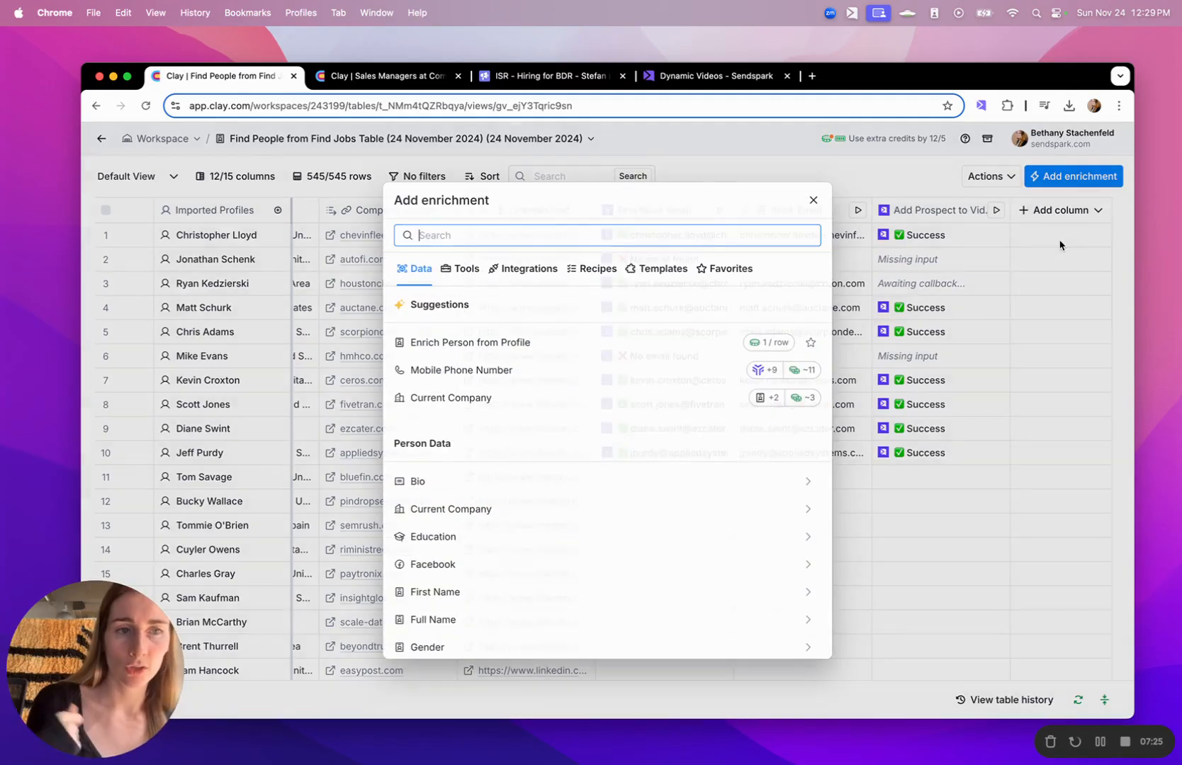
text(smartlead)
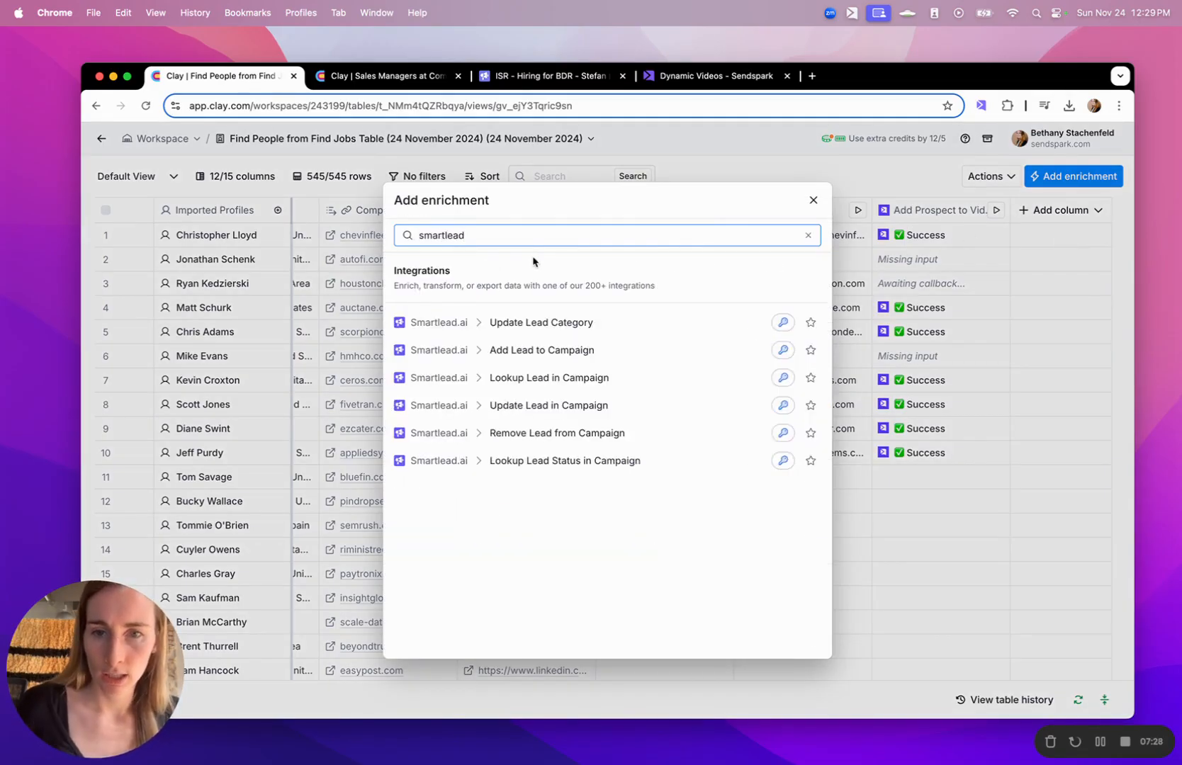
click(517, 350)
scroll(874, 454, down, 3)
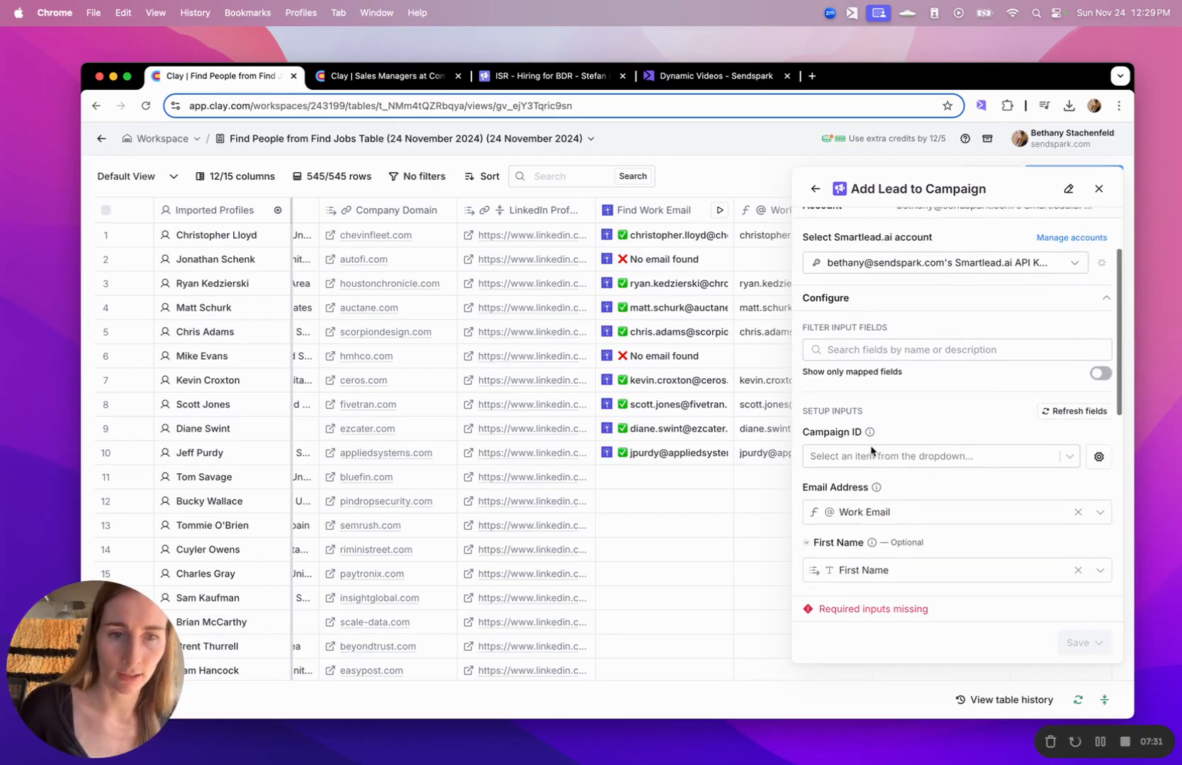
Set the Campaign ID to the "ISR - Hiring for BDR" campaign, review the mapped lead fields and expand the run settings.
click(872, 450)
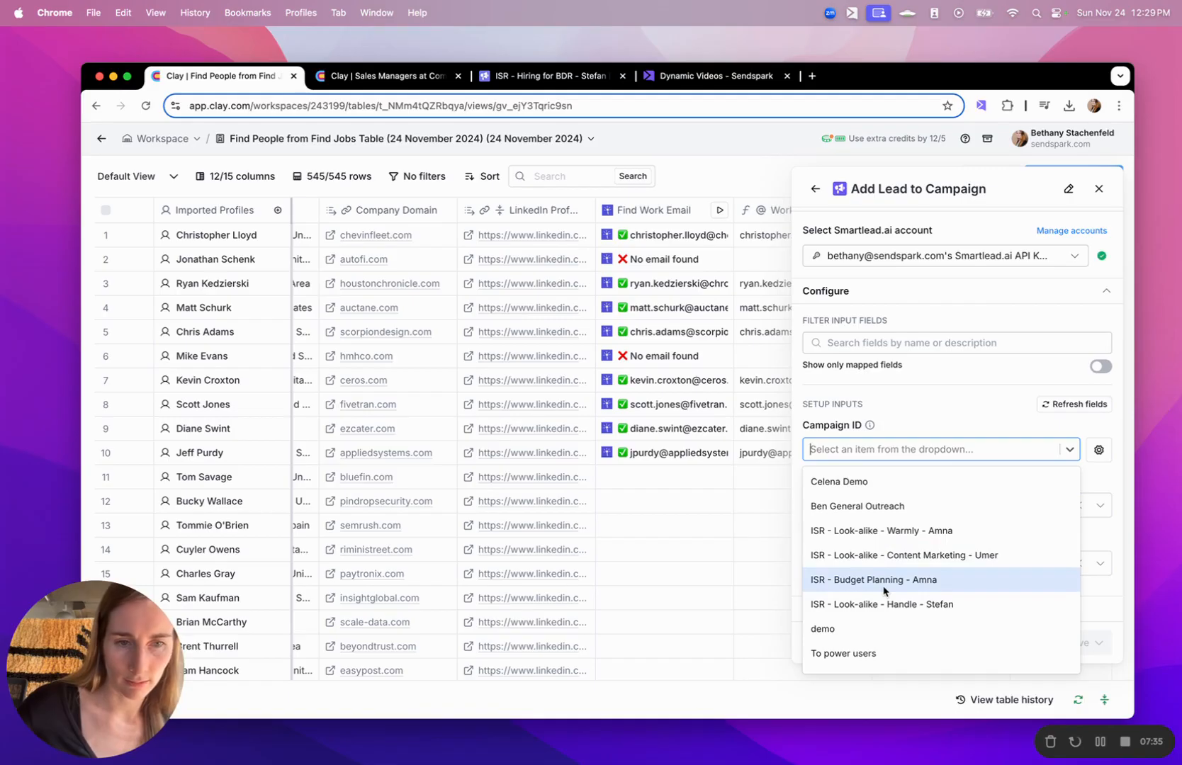
text(hir)
click(891, 488)
scroll(920, 426, down, 3)
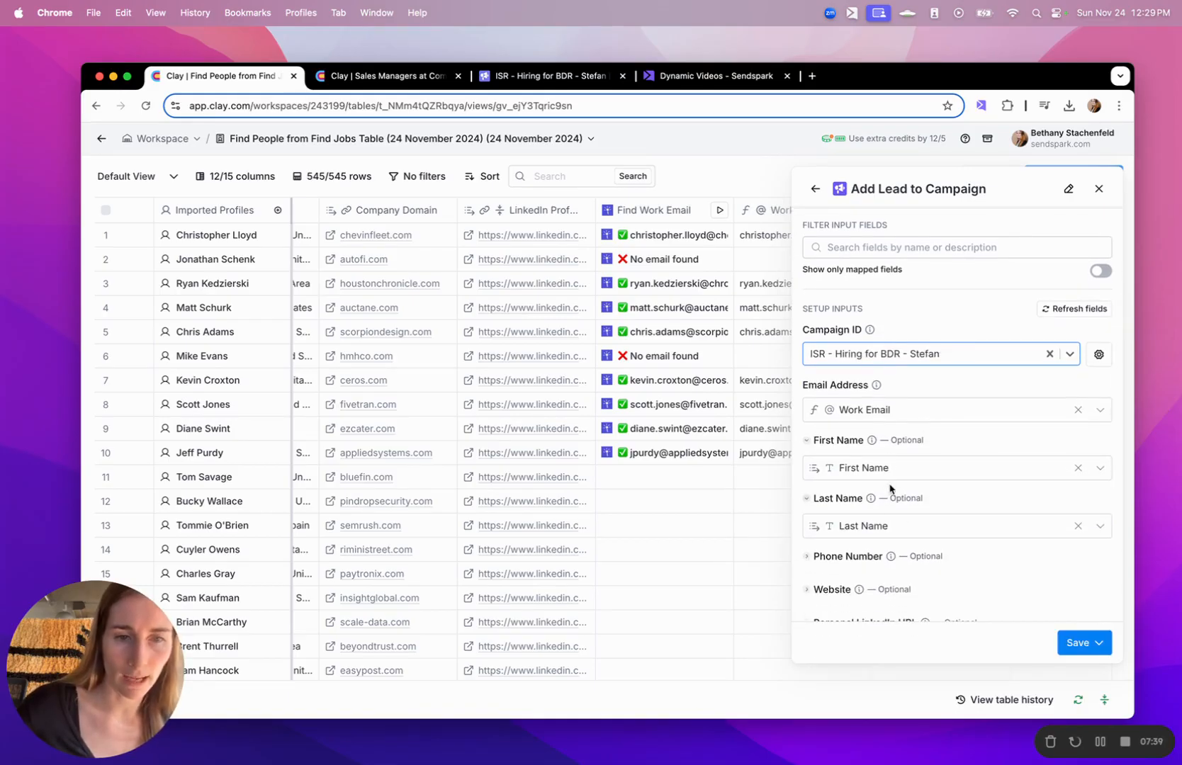
scroll(891, 489, down, 5)
click(833, 615)
scroll(894, 556, down, 3)
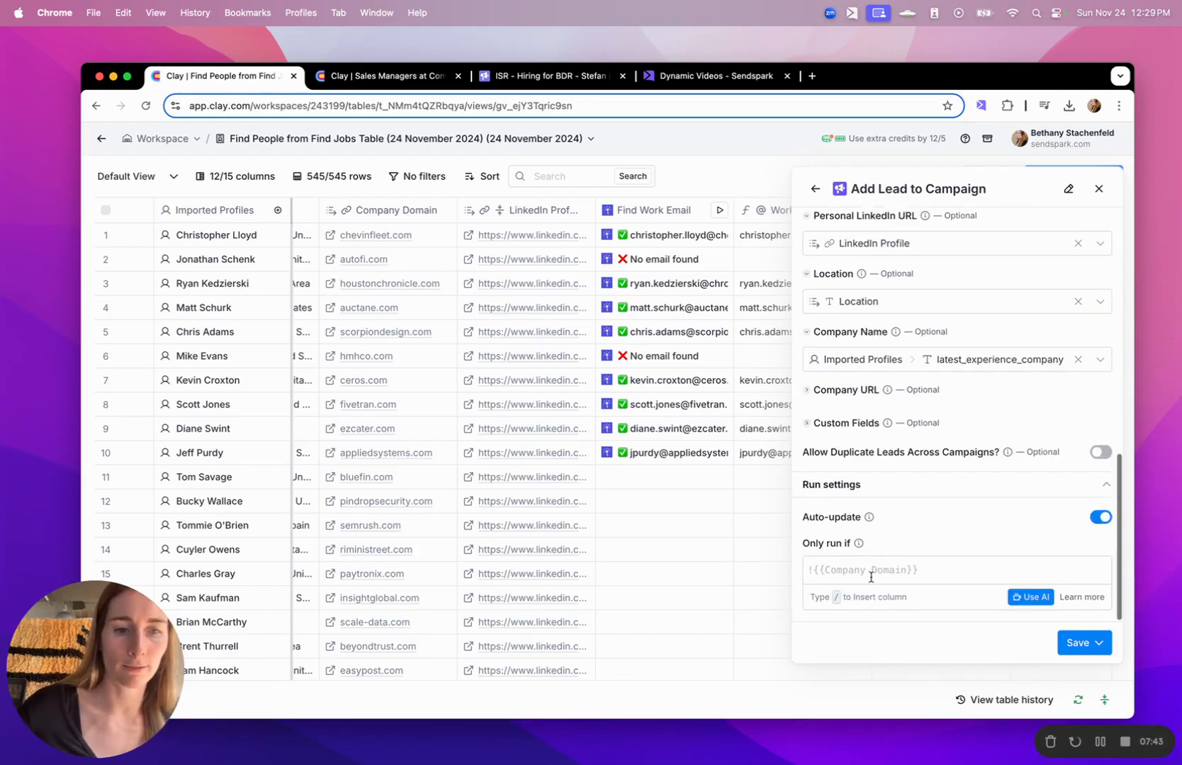
Review the Clay enrichment columns, close Sendspark's Share Dynamic Video dialog and recheck the "Video for you" email preview in Smartlead.
scroll(704, 346, right, 5)
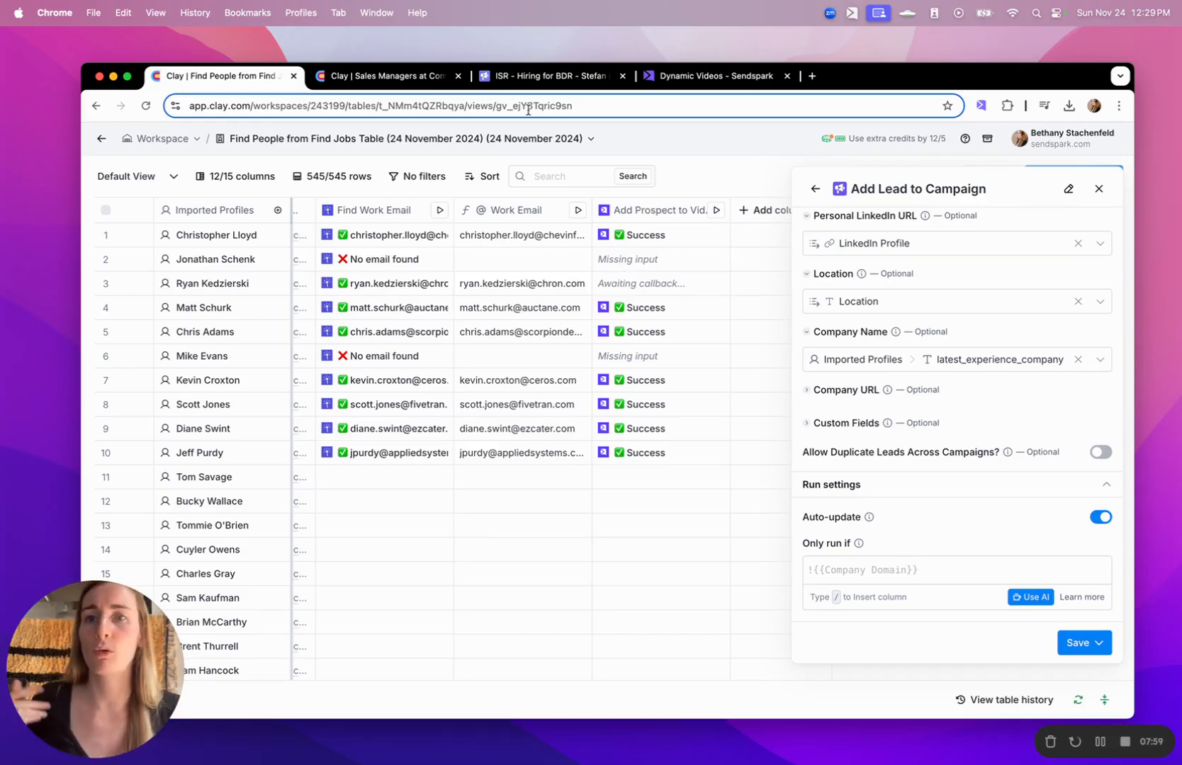
click(701, 83)
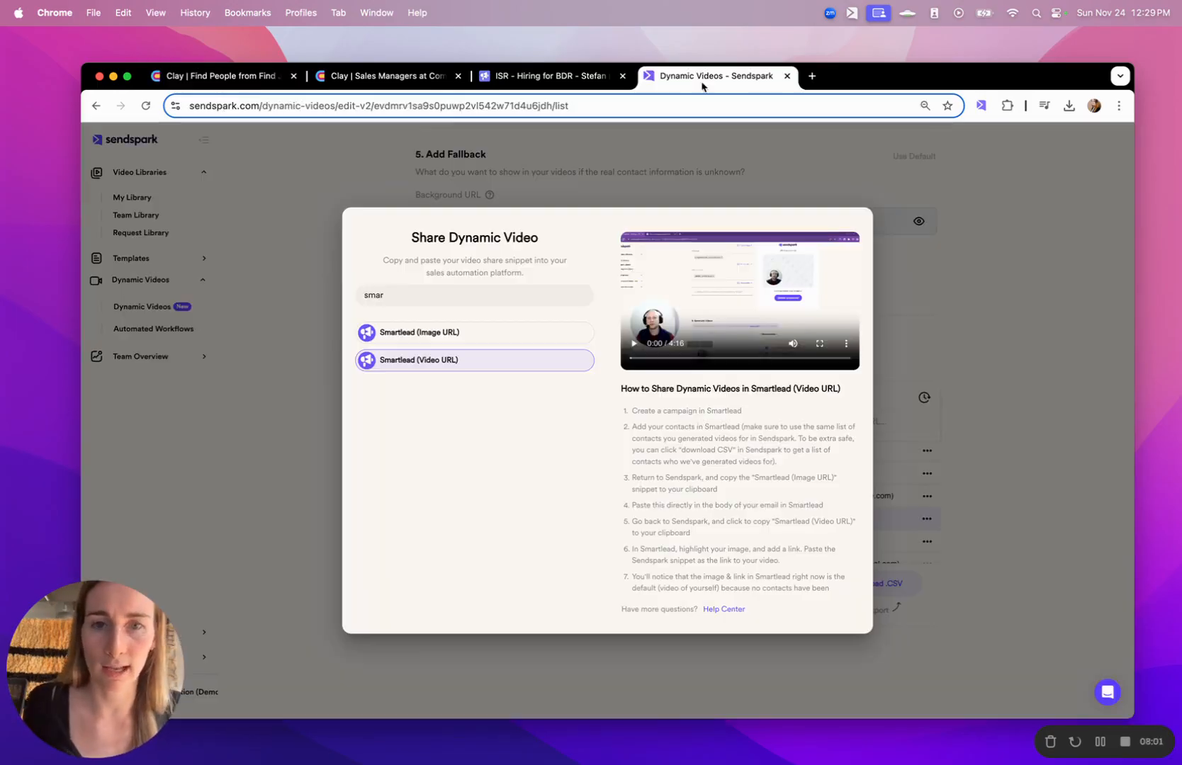
click(917, 281)
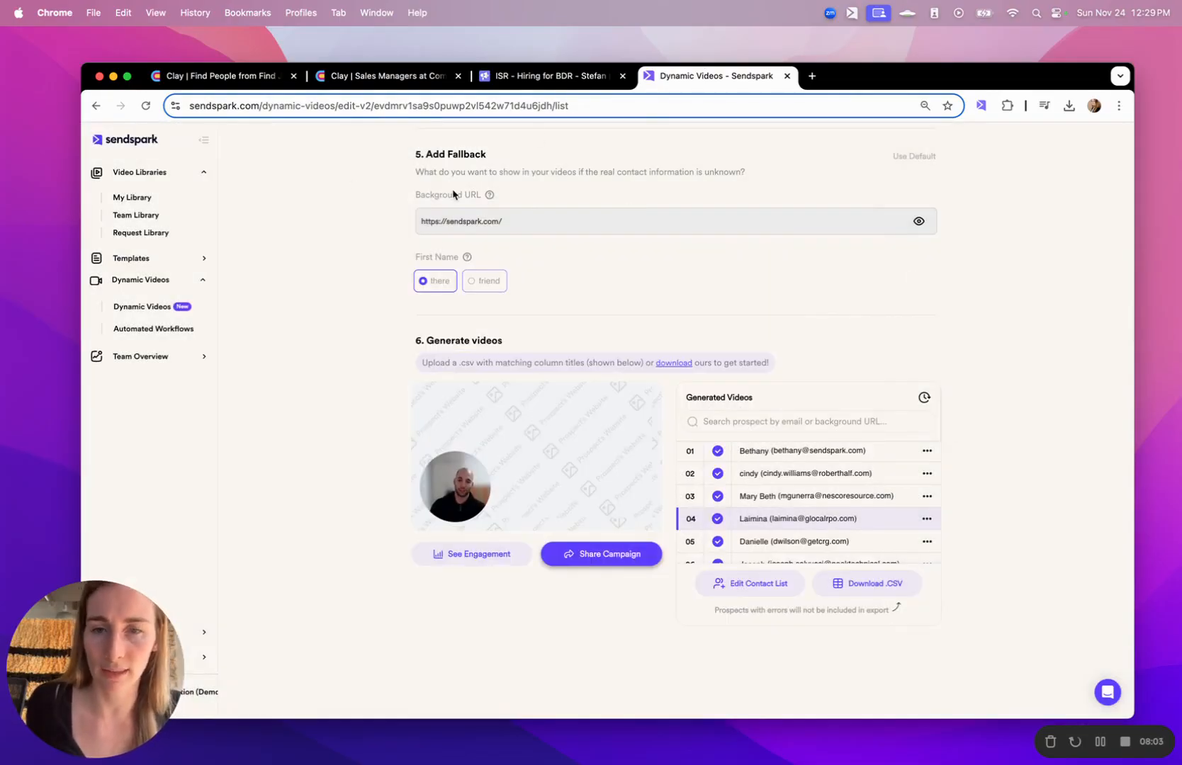
click(551, 76)
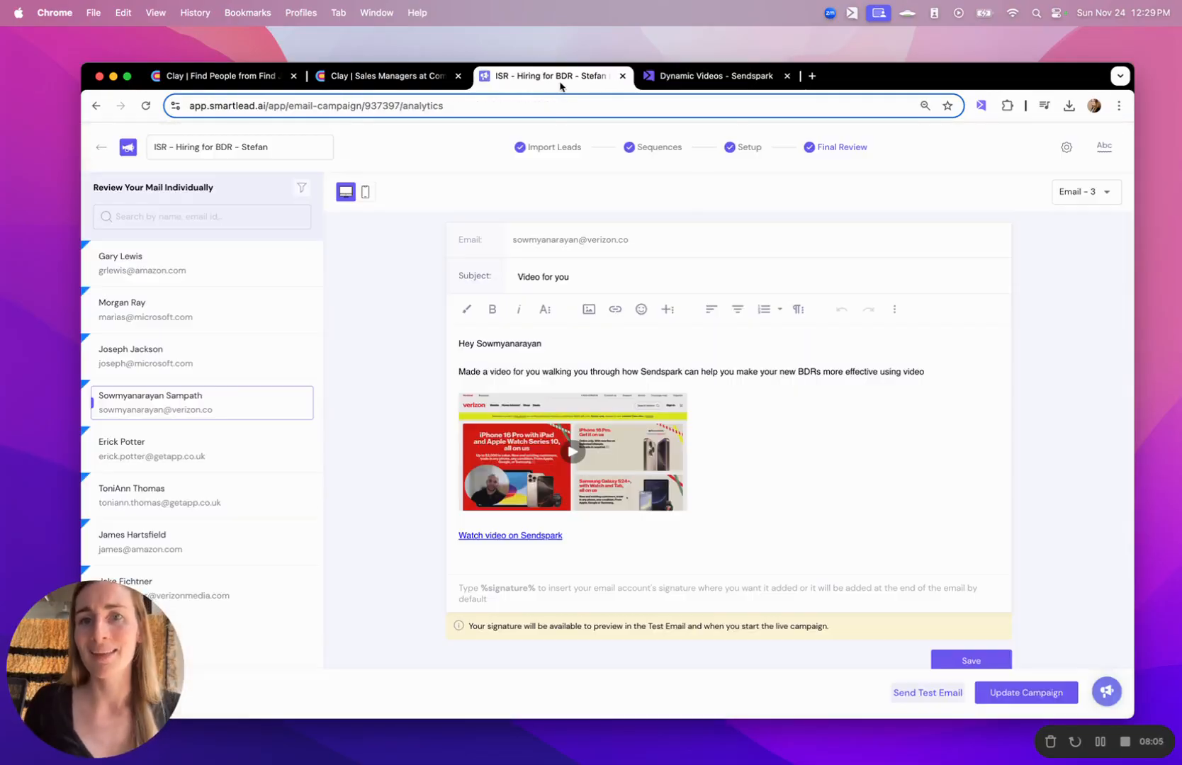
Return to the Clay people table and open the save options for the Add Lead to Campaign enrichment.
click(225, 76)
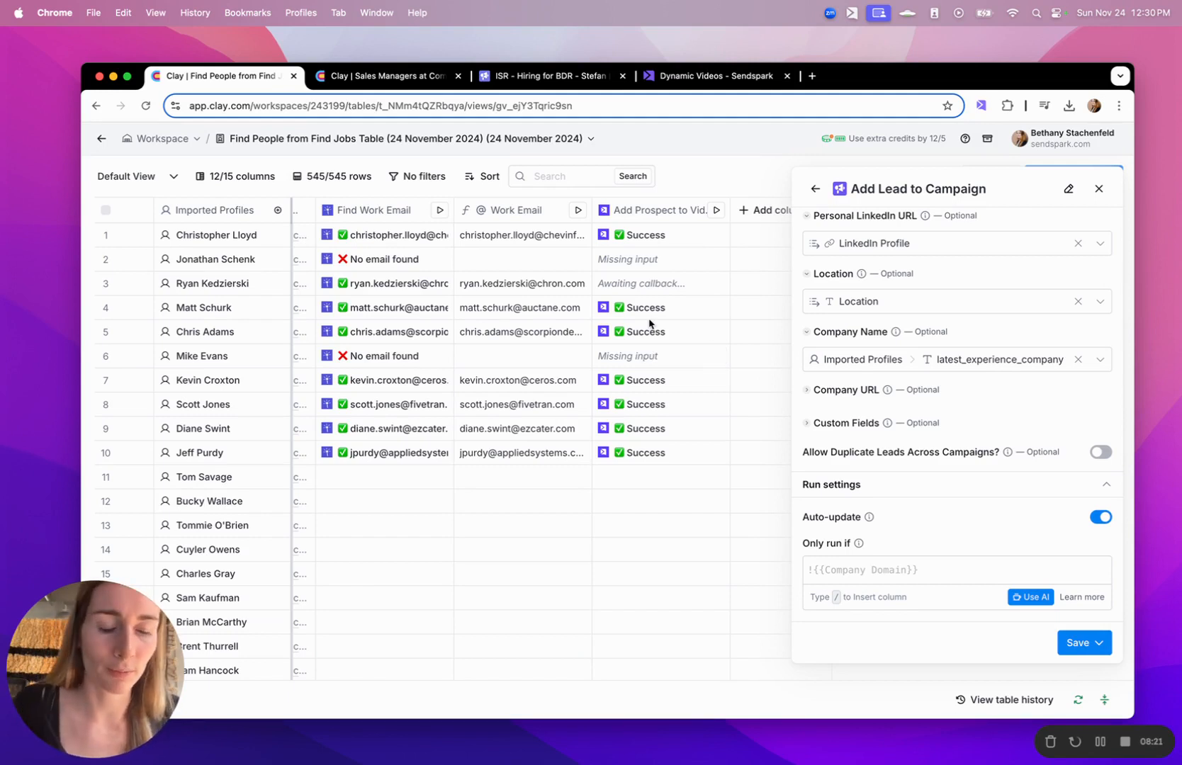
click(1087, 641)
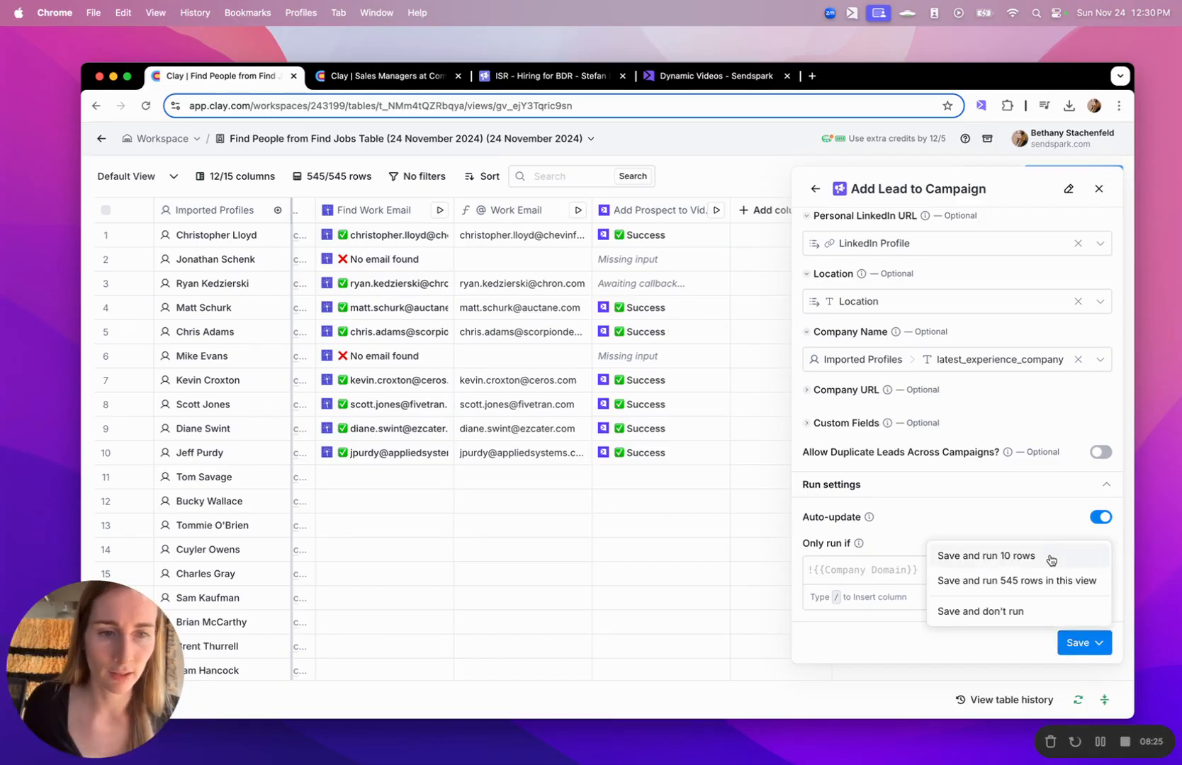